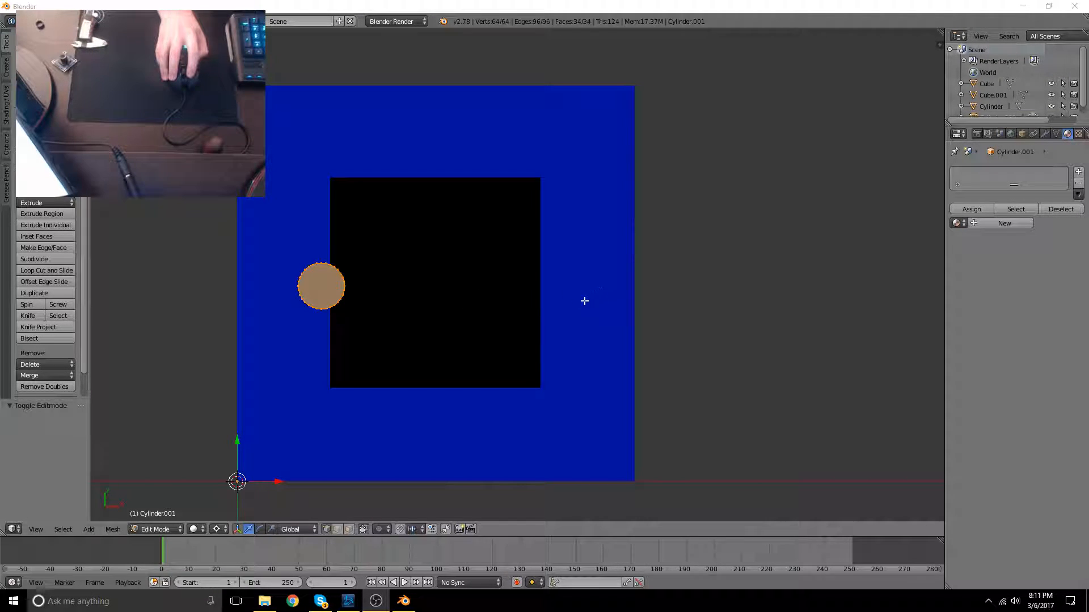
From the top view, move the selected cylinder about 27.7 units along X so it meets the blue board's far edge
middle_click_drag(462, 312, 477, 286)
key("KP_7")
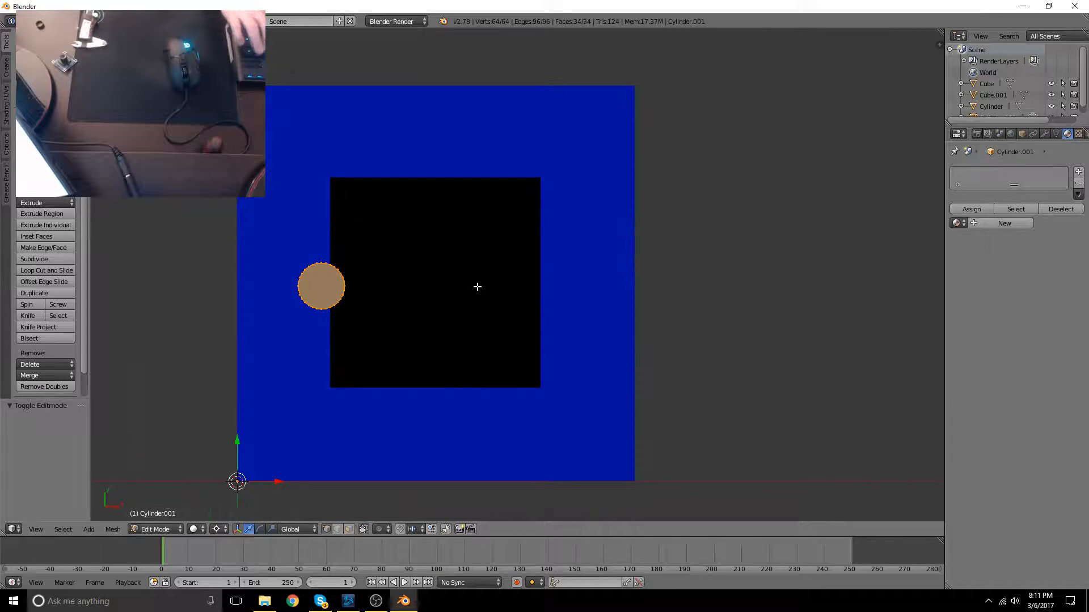
key("g")
key("x")
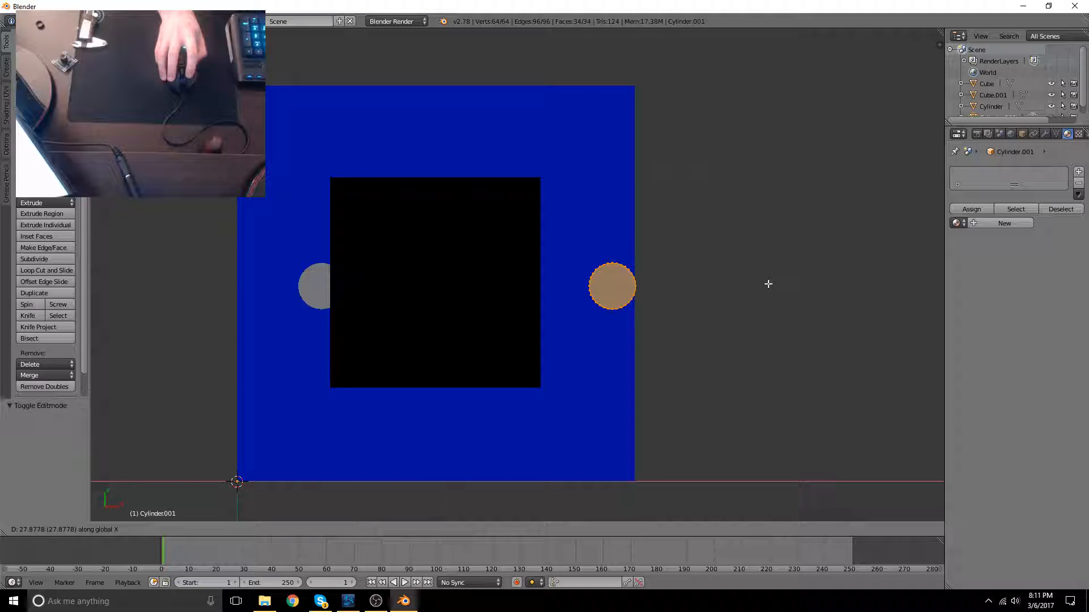
left_click(766, 283)
Move the cylinder back by -5.75 units along X and return to Object Mode
middle_click_drag(750, 313, 612, 313, "shift")
key("g")
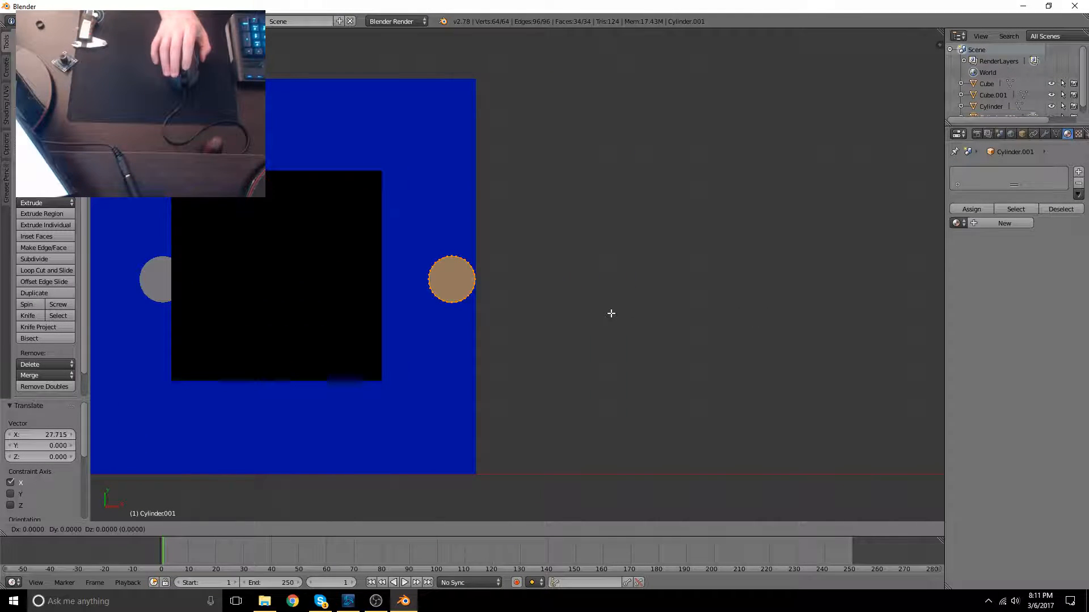
key("x")
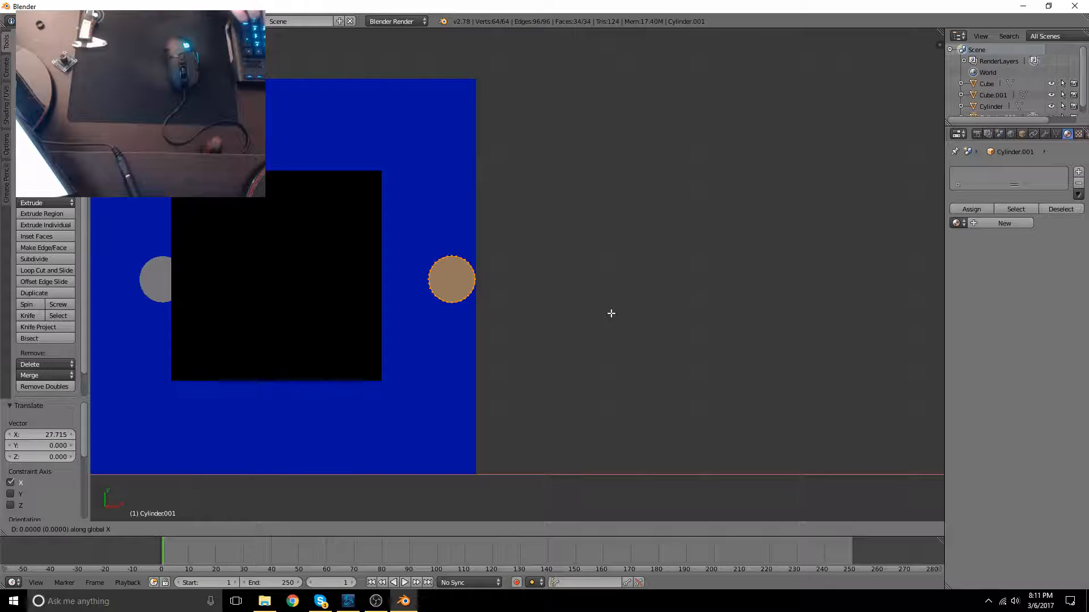
type("-5.")
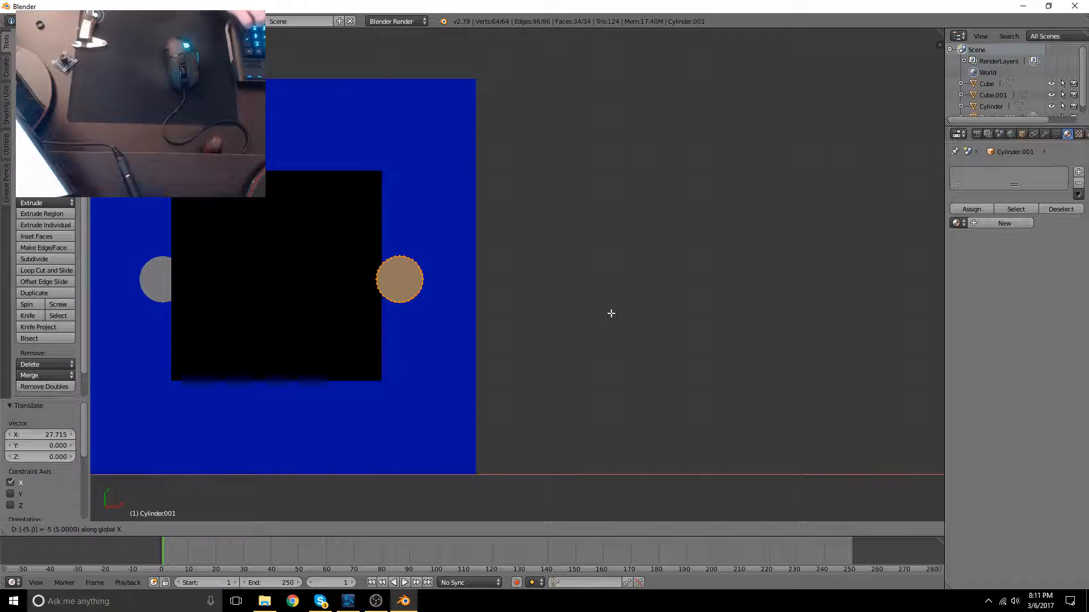
type("75")
key("Return")
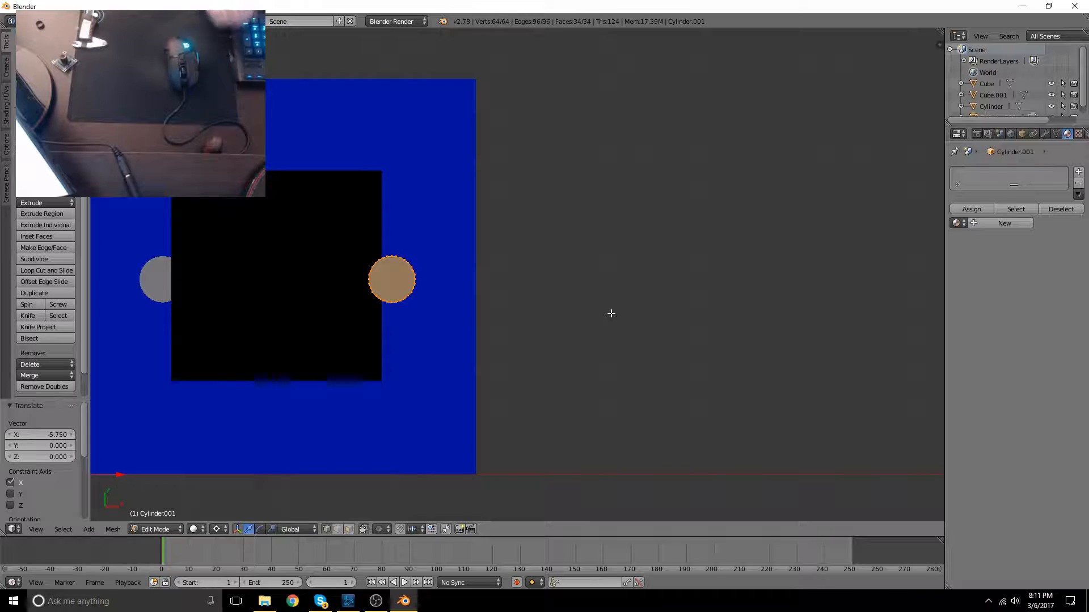
key("Tab")
Assign the existing LenseHousingMaterial to both small cylinders beside the black housing
middle_click_drag(515, 351, 515, 254)
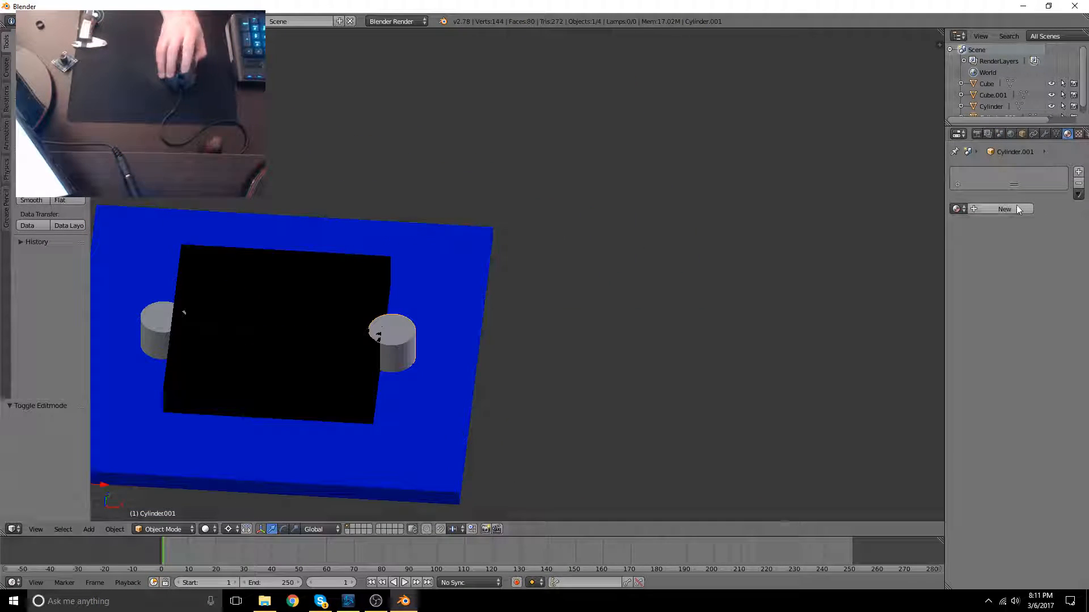
left_click(961, 210)
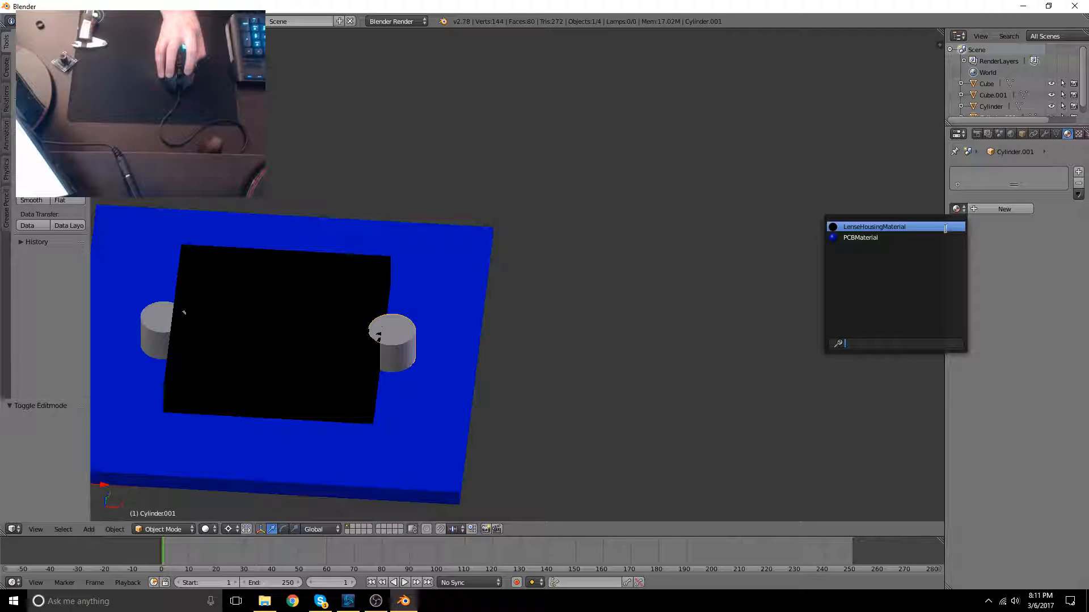
left_click(874, 226)
right_click(170, 318)
left_click(956, 209)
left_click(874, 226)
middle_click_drag(424, 335, 419, 390)
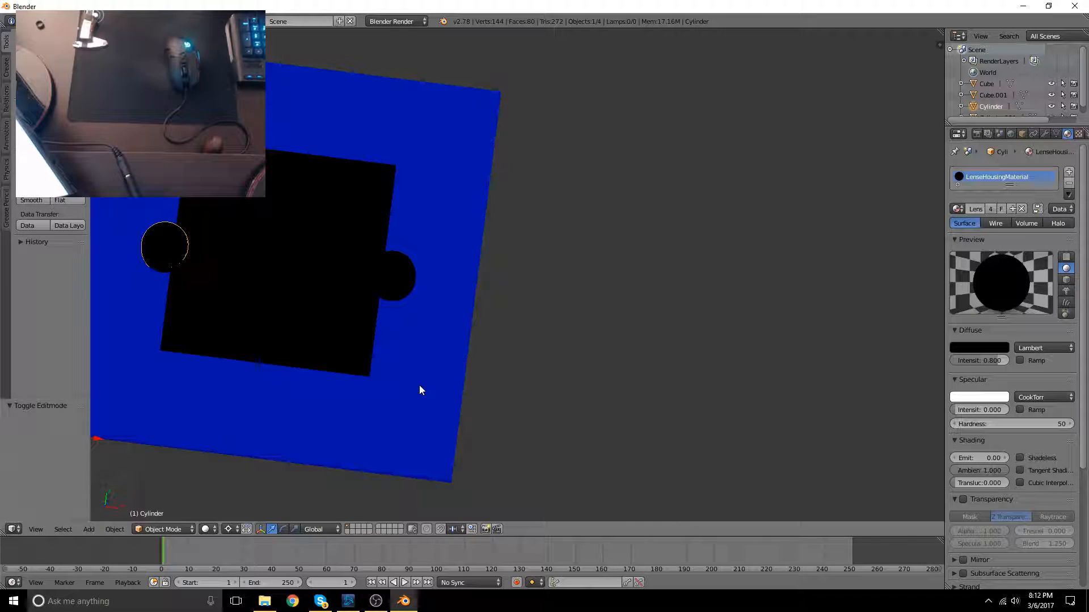
Add a new cylinder mesh and scale its geometry by 0.5 in Edit Mode
middle_click_drag(387, 278, 323, 219)
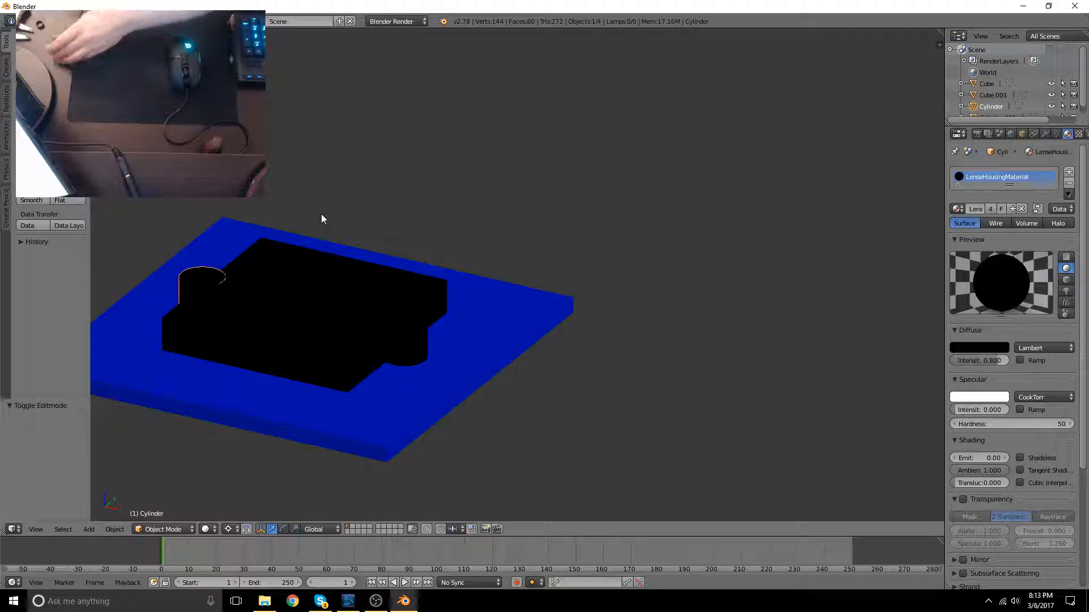
scroll(418, 262, "down", 3)
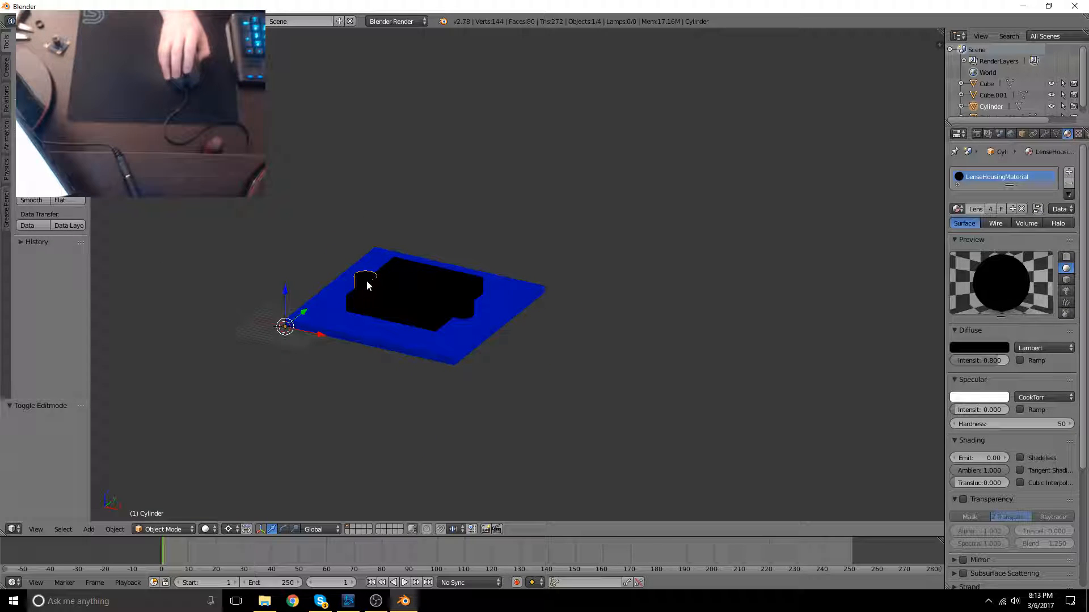
key("shift+a")
mouse_move(348, 281)
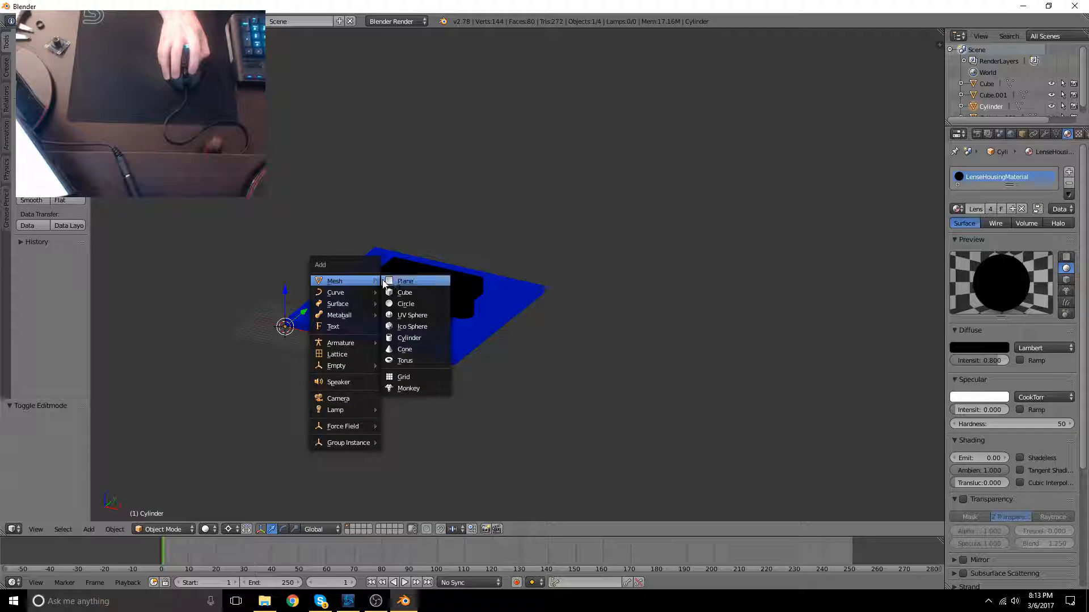
left_click(409, 338)
middle_click_drag(397, 331, 413, 326)
key("Tab")
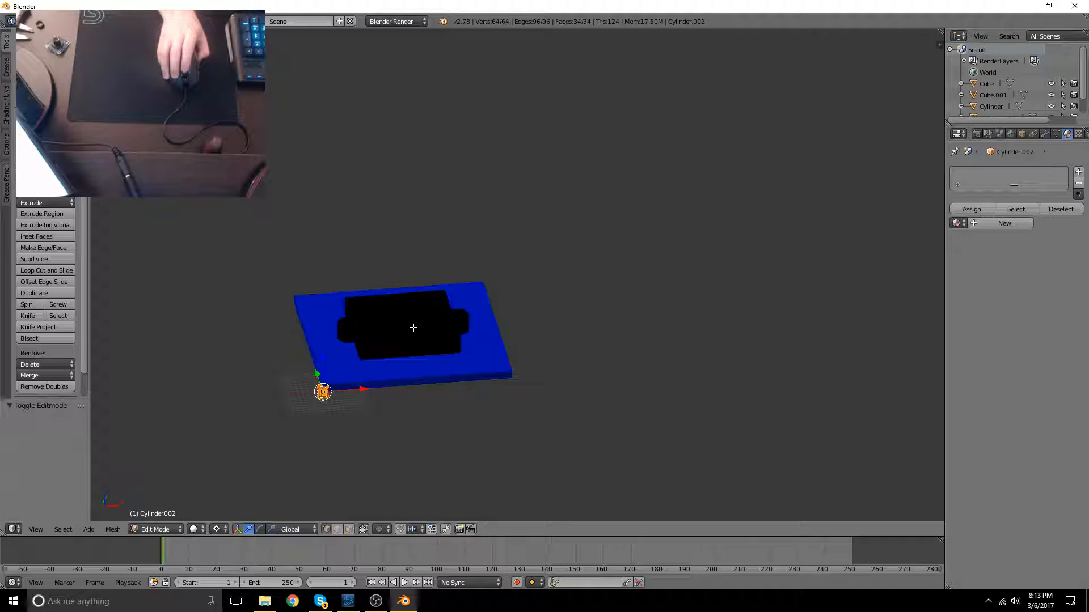
key("s")
key("Return")
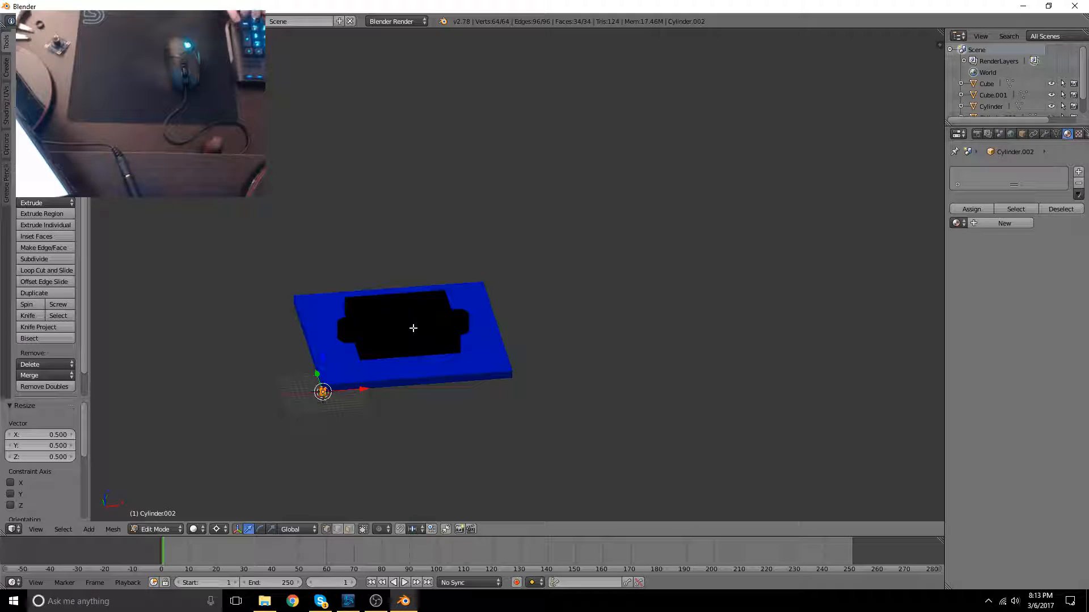
Offset the new cylinder's geometry from its origin by 0.5 units along each of Z, X and Y
type("g")
type("z.5")
key("Return")
type("gx.5")
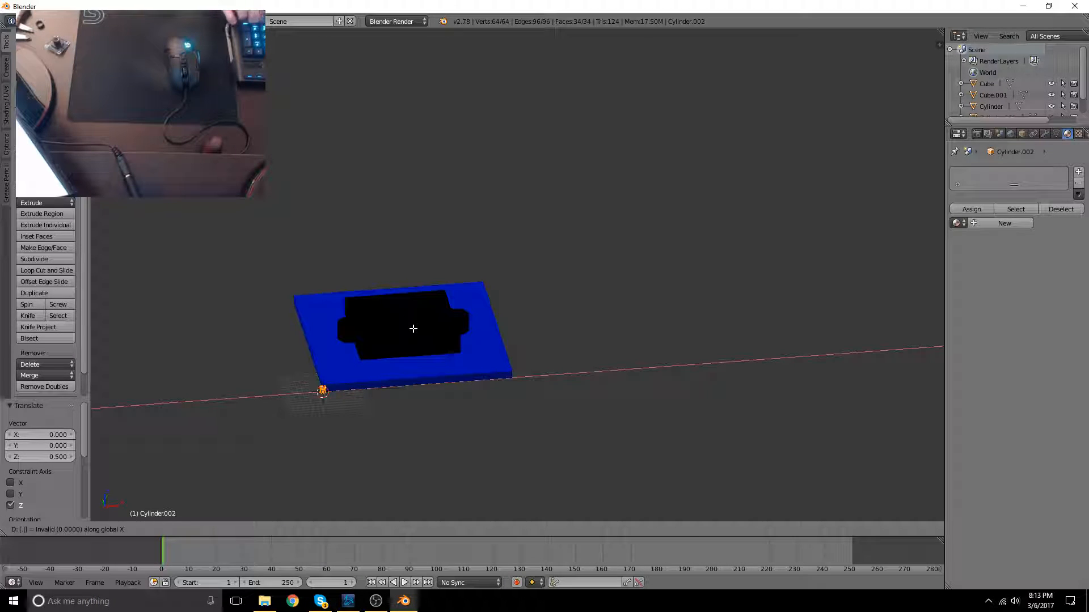
key("Return")
type("gy.5")
key("Return")
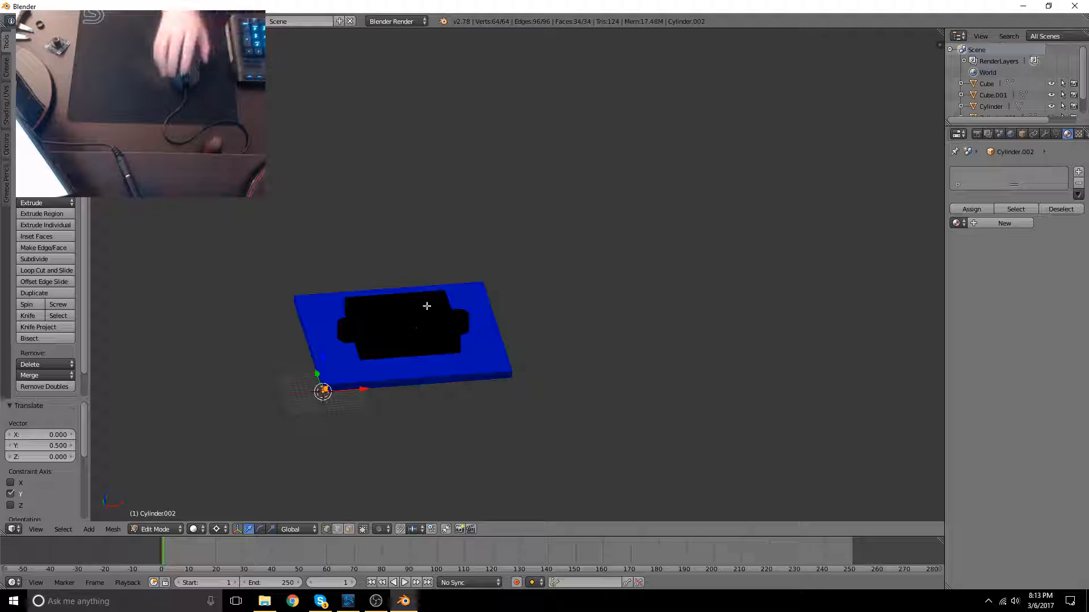
Scale the new cylinder by 13.65 along Y and X and by 4.96 along Z
scroll(417, 326, "up", 8)
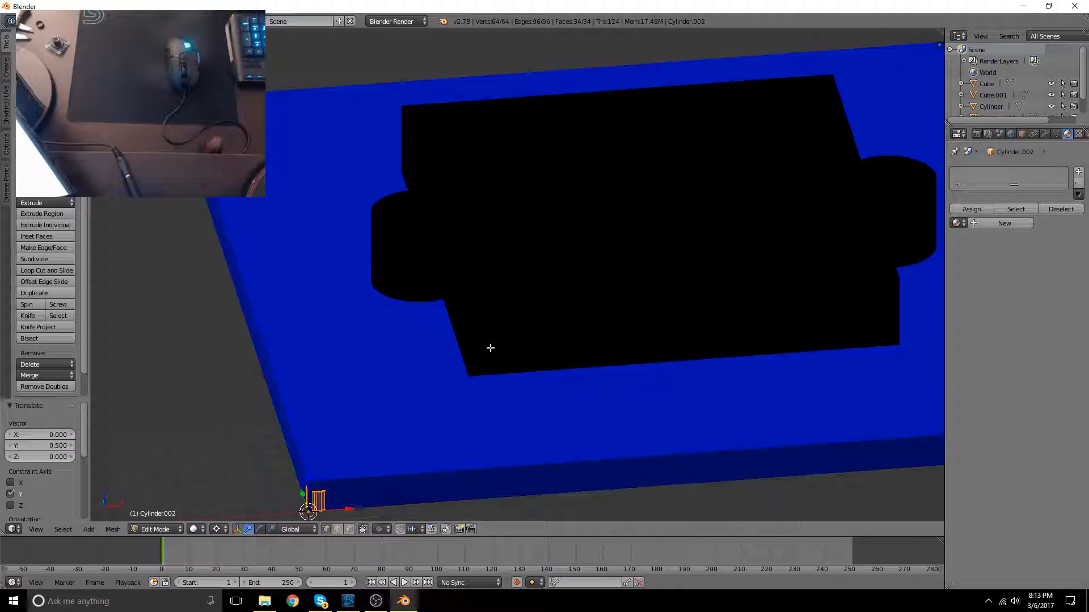
type("sy13.65")
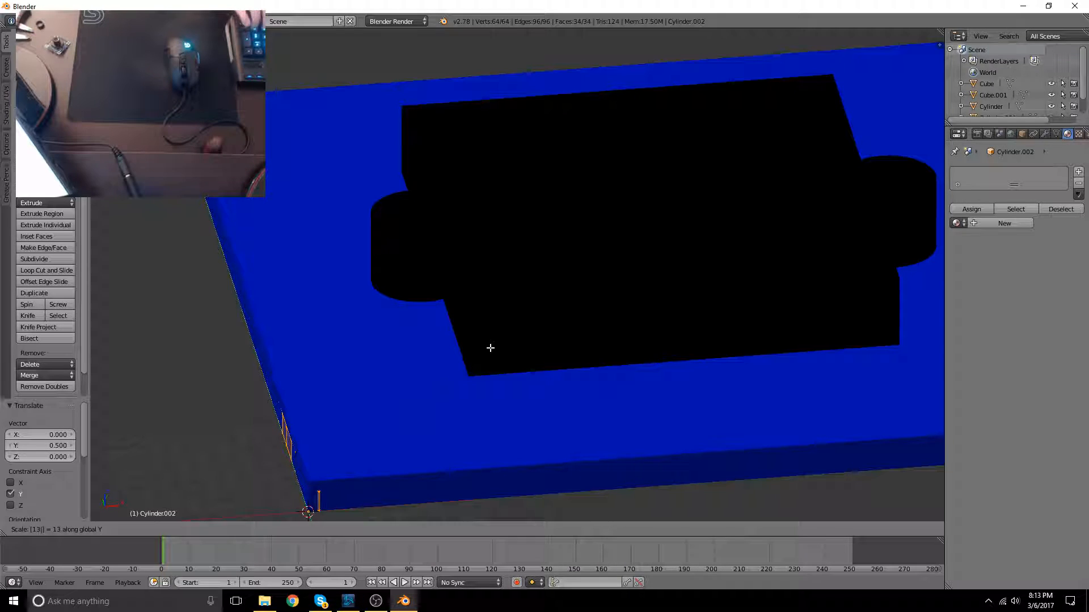
key("Return")
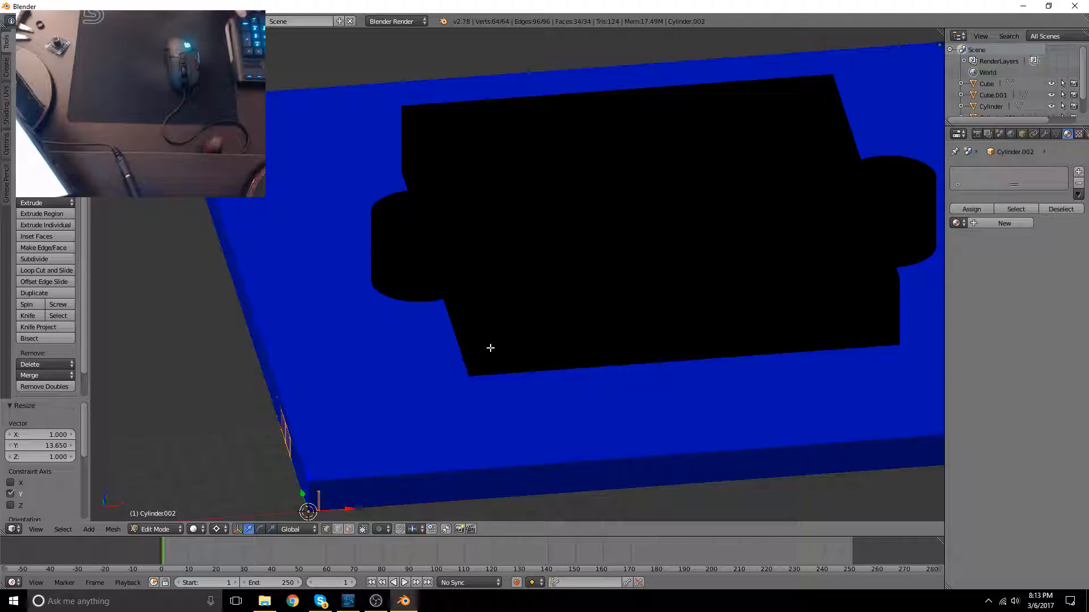
type("sx13.")
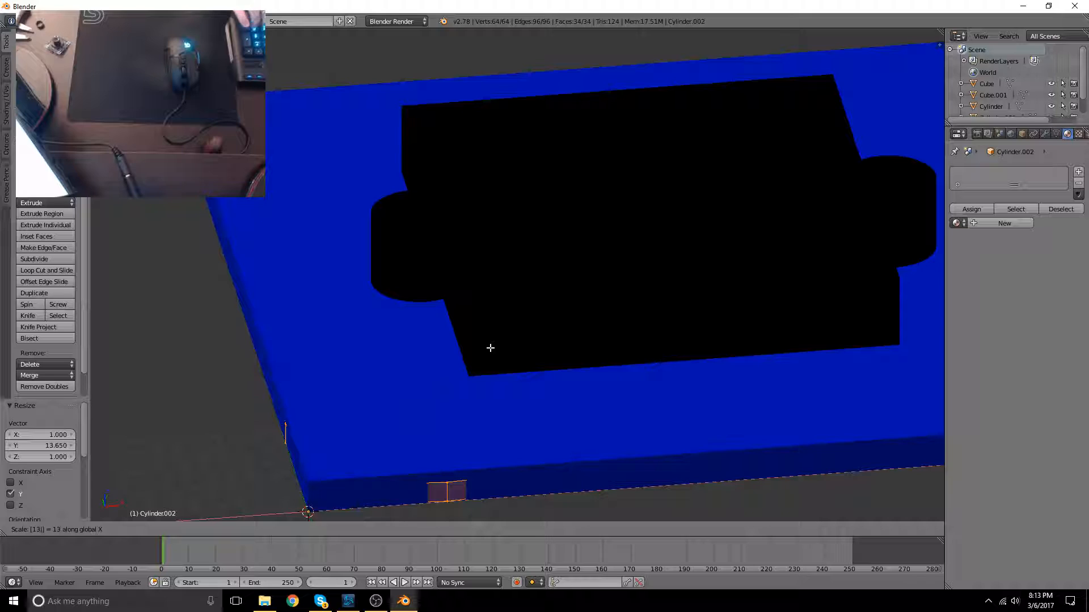
type("65")
key("Return")
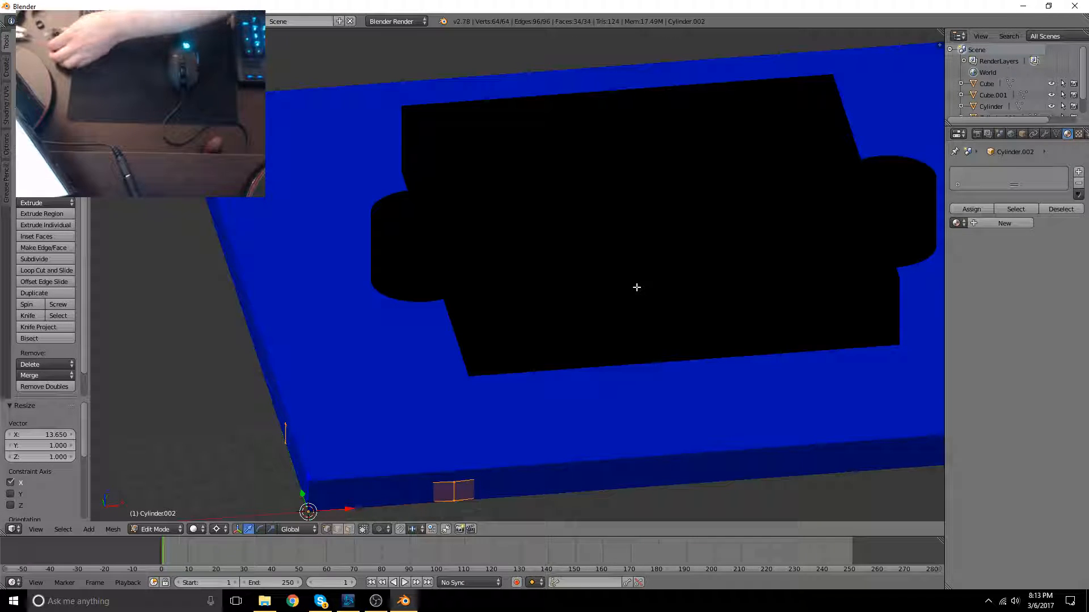
key("s")
type("z")
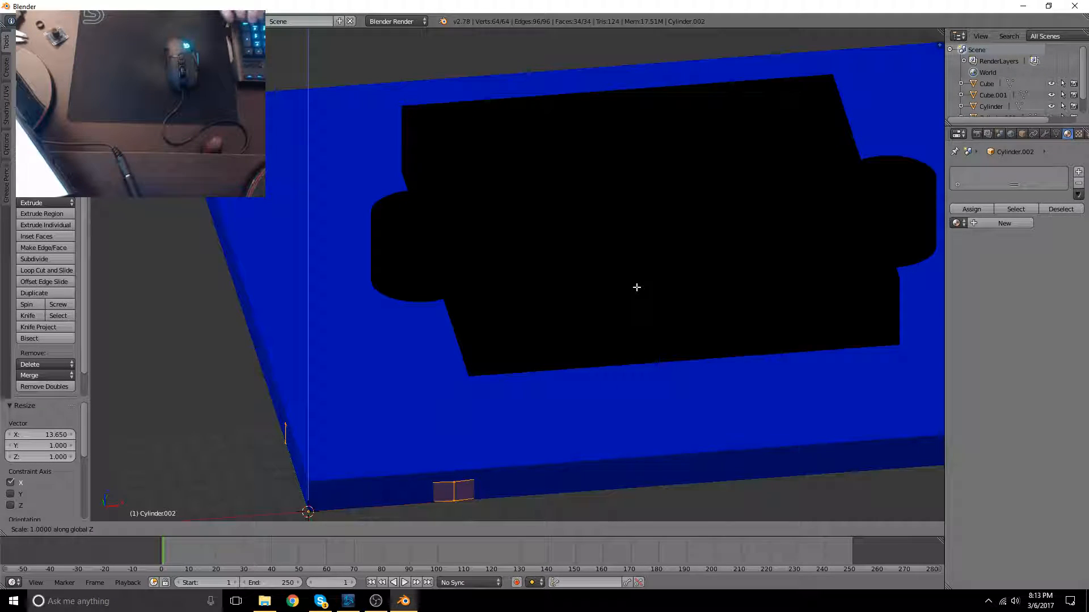
type("4.96")
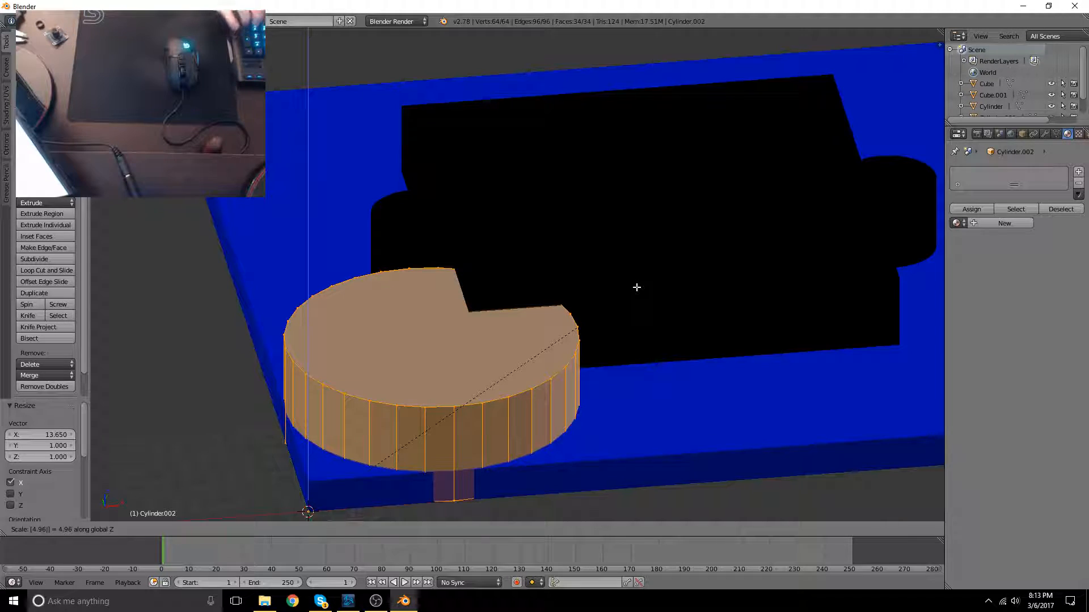
key("Return")
In front view, try raising the large cylinder about 5.1 units along Z onto the black housing, and undo the move
scroll(660, 278, "down", 3)
middle_click_drag(660, 278, 541, 276)
key("KP_1")
middle_click_drag(731, 246, 513, 272, "shift")
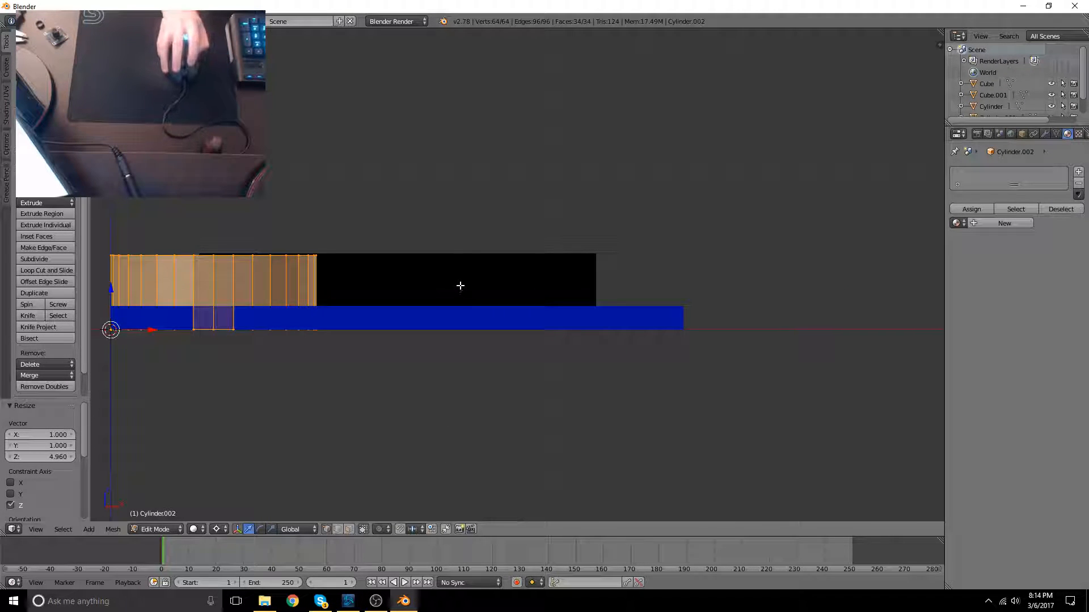
key("g")
key("z")
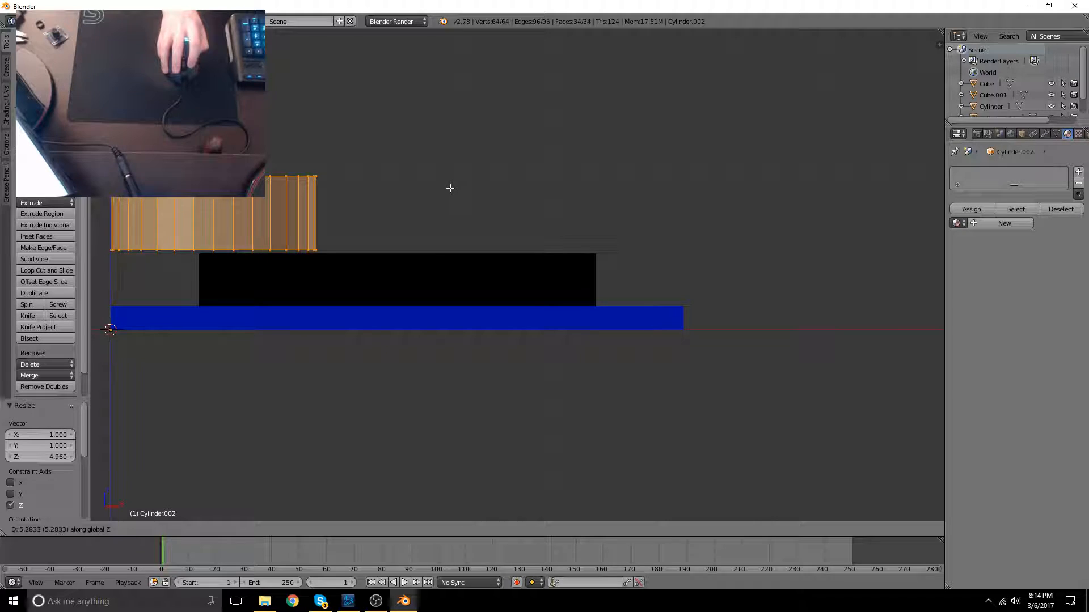
left_click(453, 190)
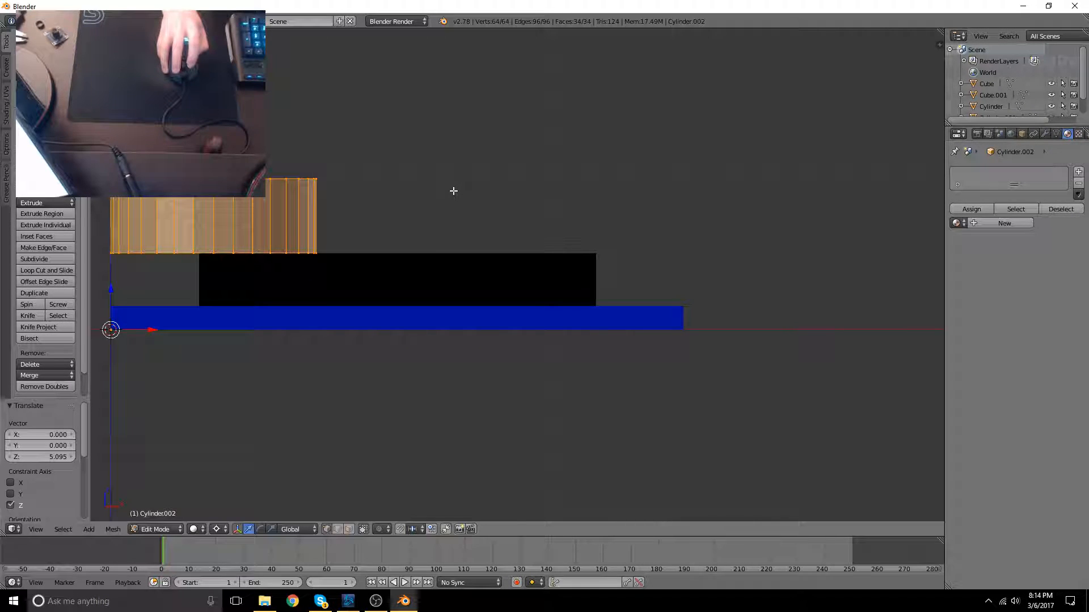
scroll(458, 190, "up", 2)
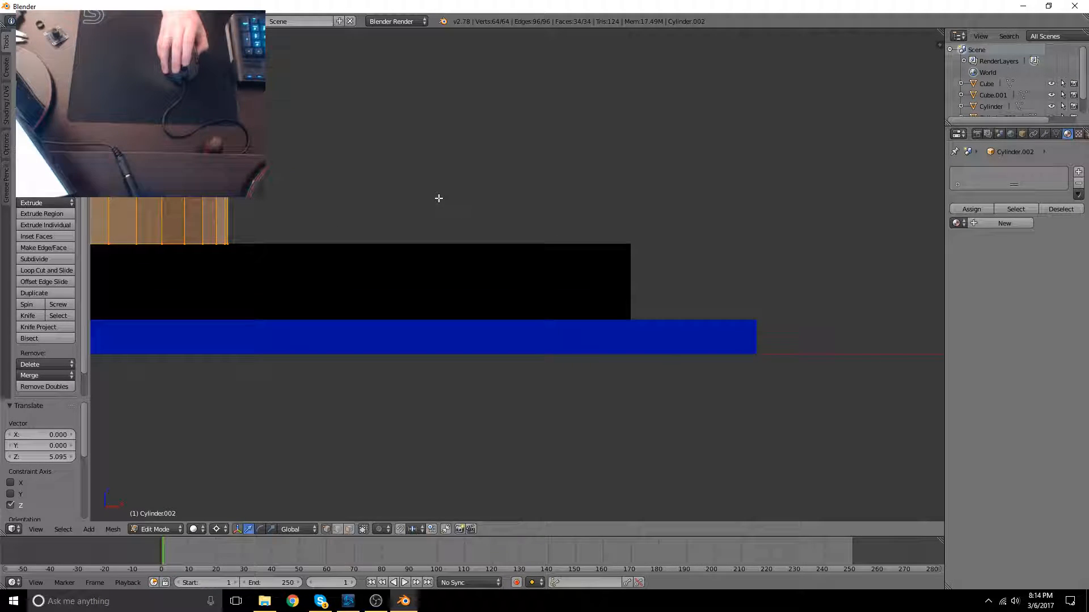
key("ctrl+z")
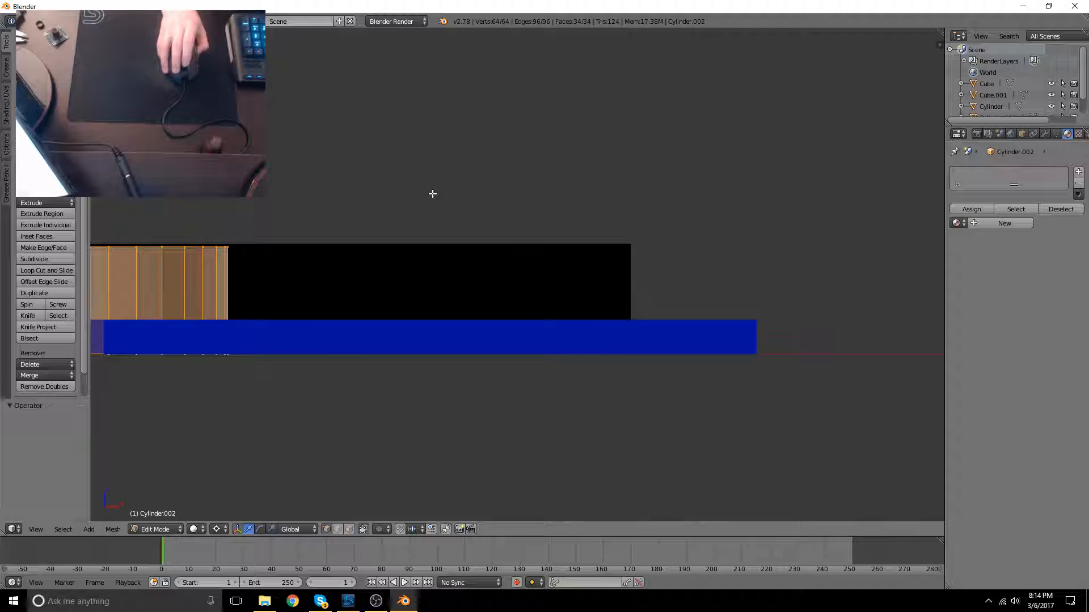
Switch to Calculator, add 1.59 and 3.5 to get the cylinder's Z offset, and minimize it
left_click(136, 590)
type("ca")
key("Return")
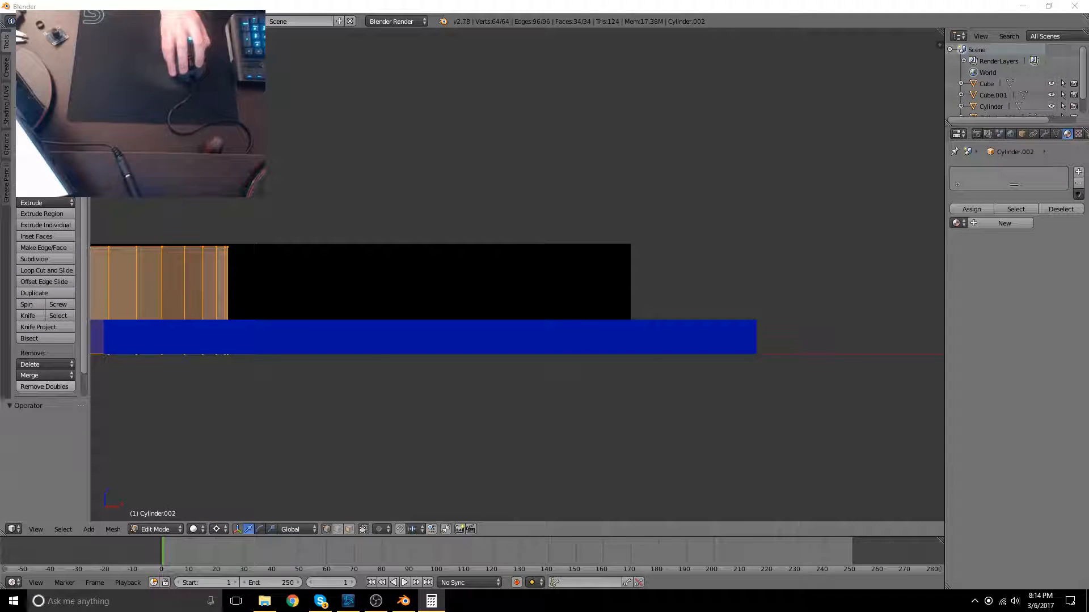
left_click(658, 254)
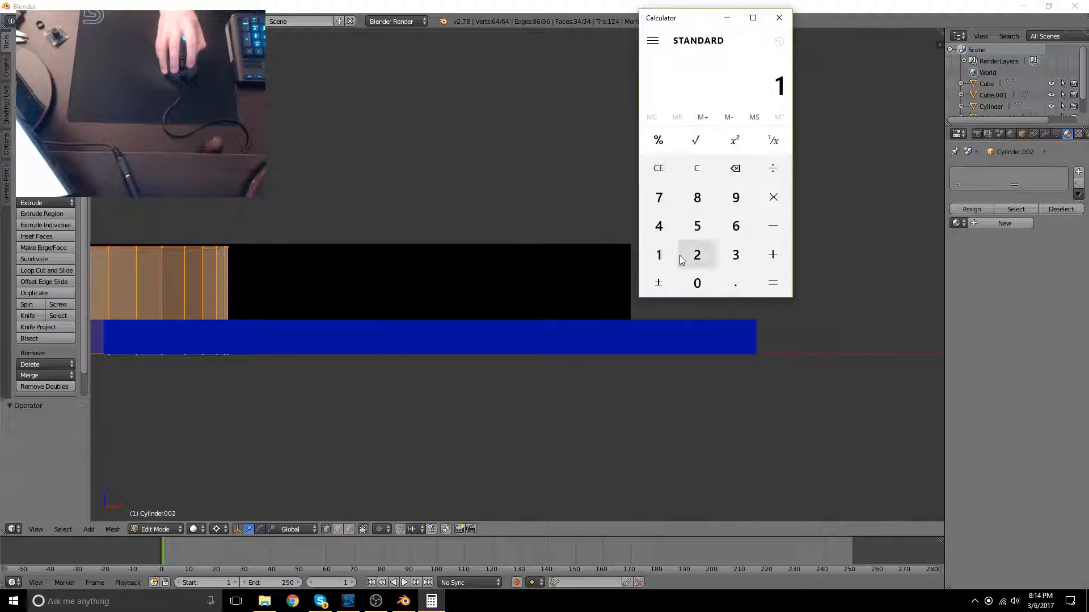
left_click(736, 283)
left_click(697, 226)
left_click(735, 198)
left_click(782, 257)
left_click(735, 255)
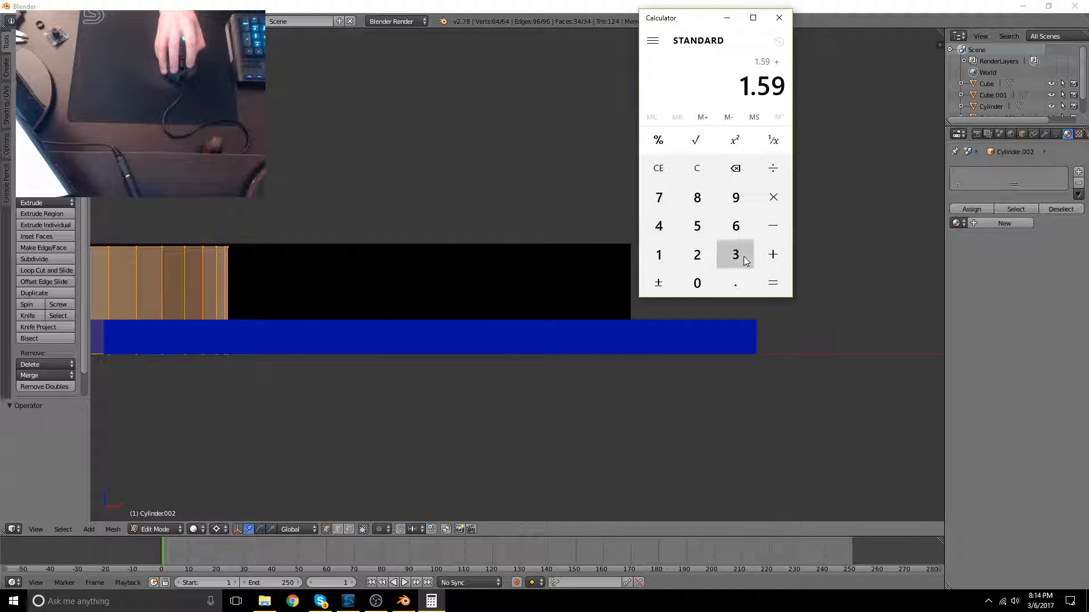
left_click(735, 283)
left_click(702, 237)
left_click(773, 283)
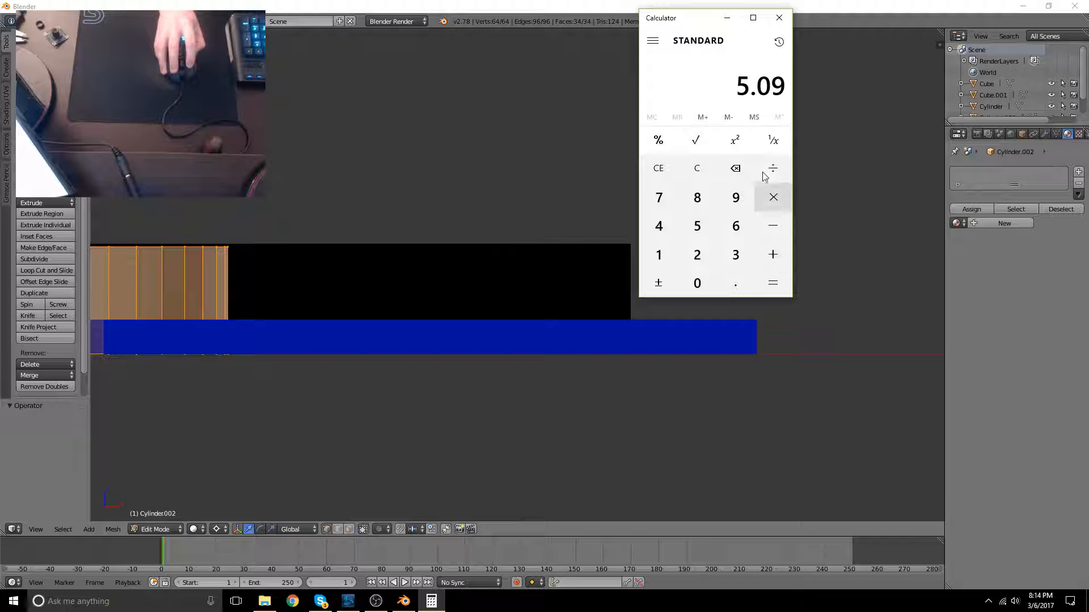
left_click(728, 19)
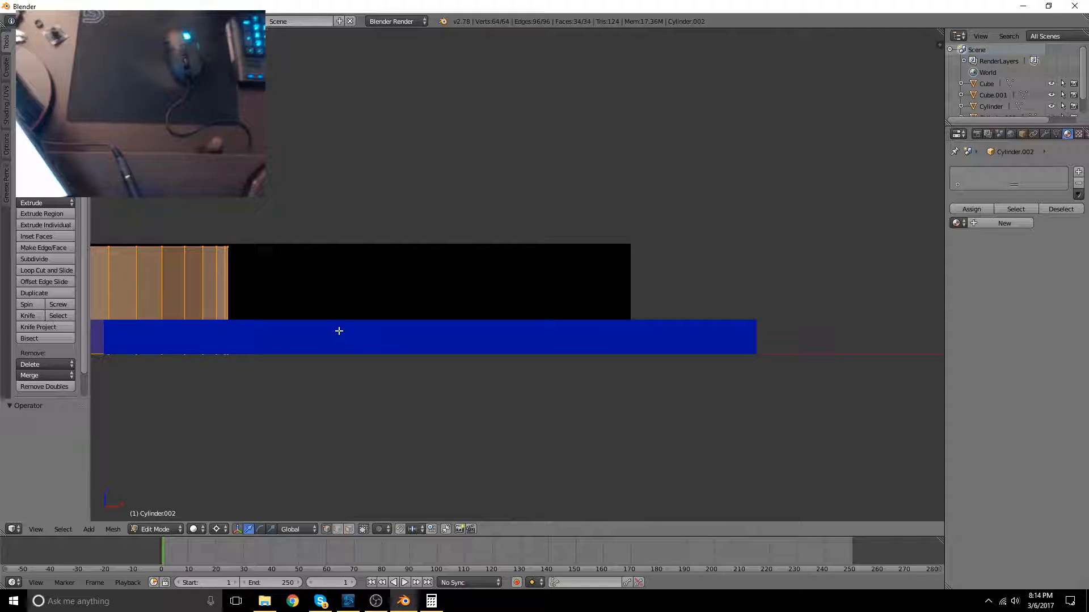
Move the large cylinder up 5.09 units along Z onto the top of the black housing
type("gz5.09")
key("Return")
scroll(340, 331, "down", 3)
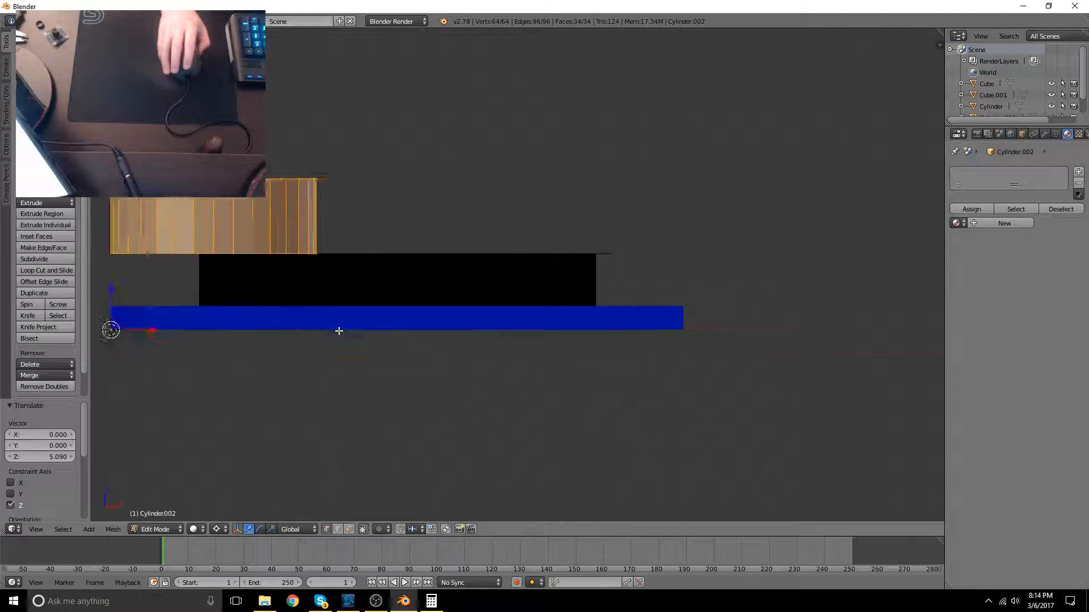
middle_click_drag(340, 327, 401, 364)
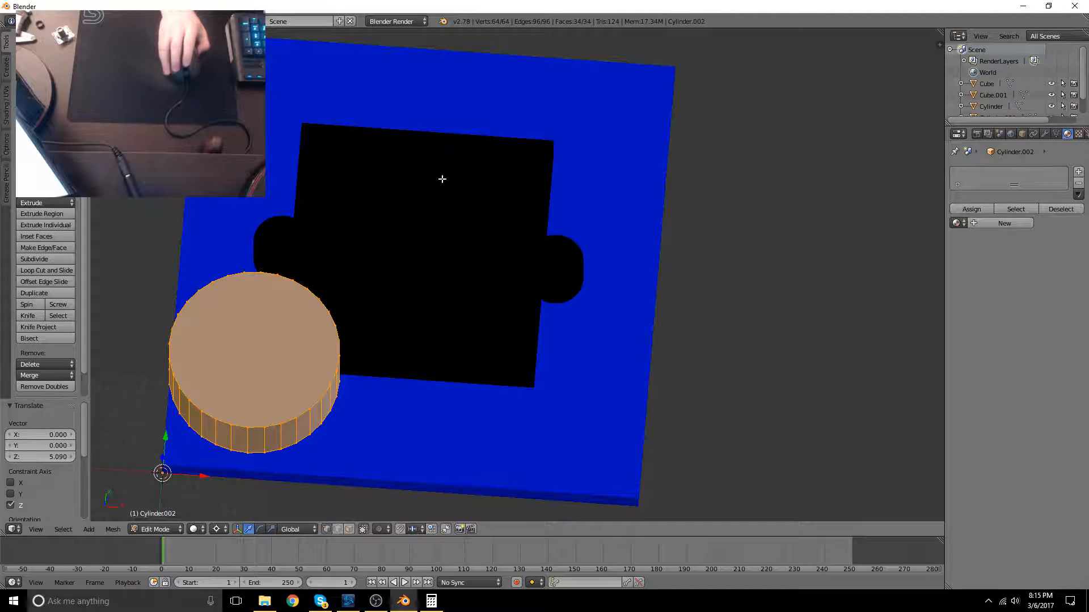
In wireframe top view, move the large cylinder about 8.8 units along X and 9.06 along Y into the housing outline's lower-left corner
key("KP_7")
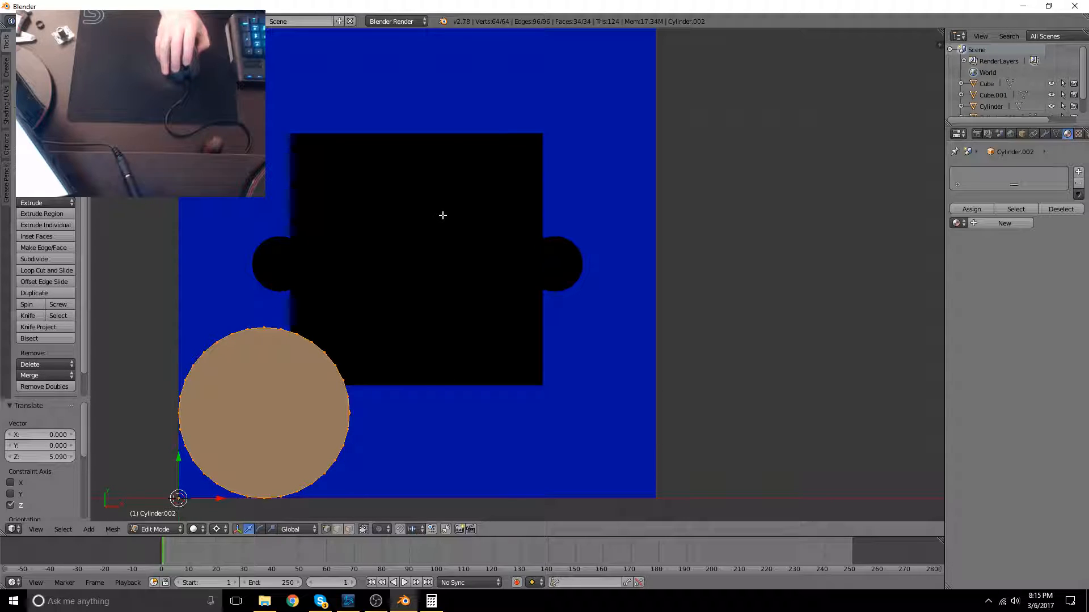
key("z")
middle_click_drag(645, 141, 660, 209, "shift")
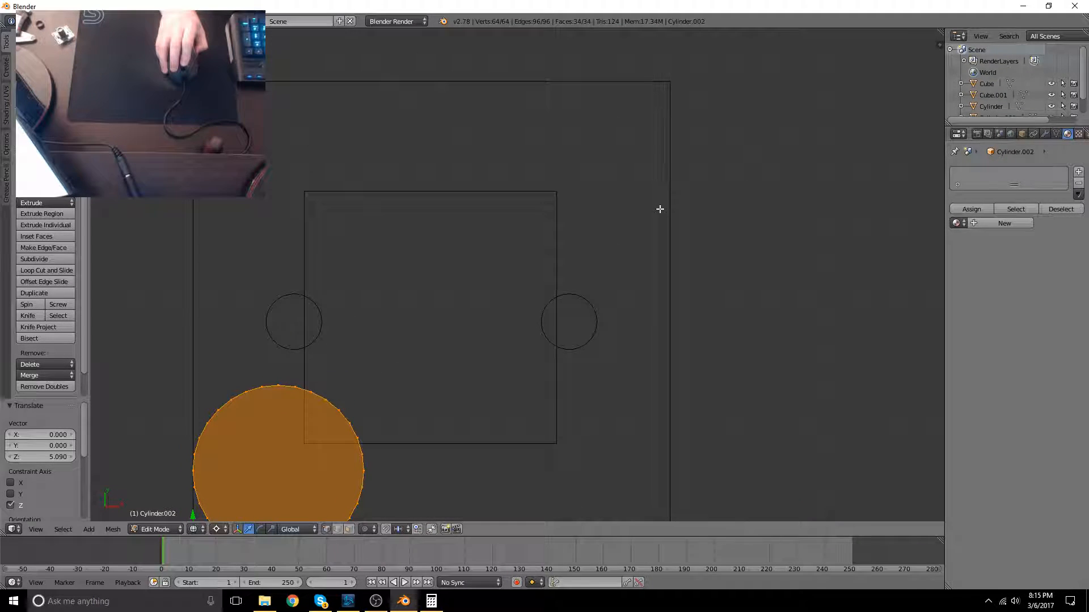
scroll(659, 208, "down", 3)
scroll(634, 216, "up", 1)
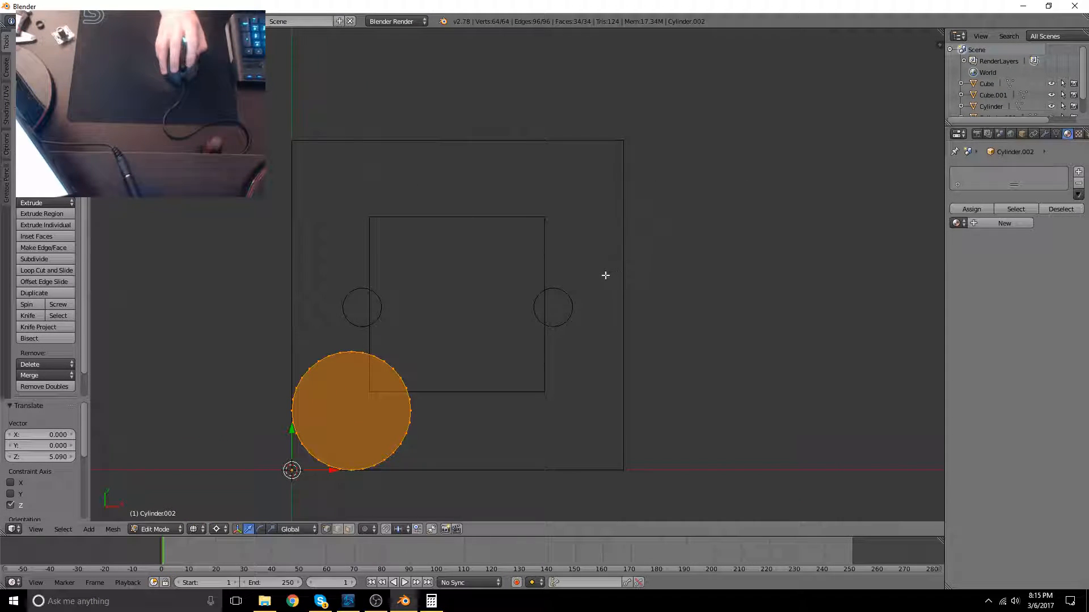
key("g")
key("x")
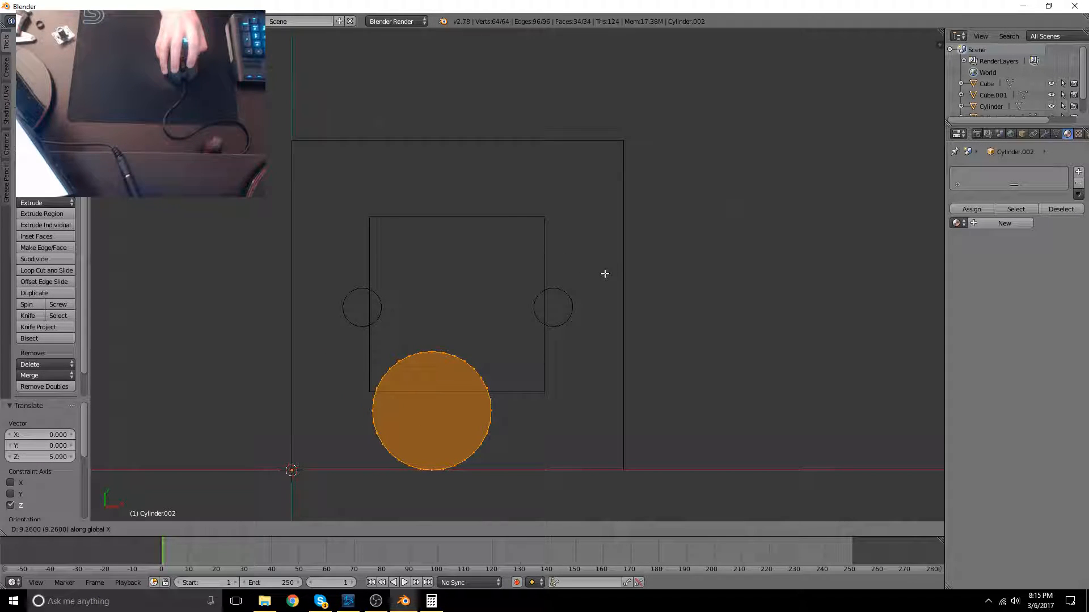
left_click(601, 274)
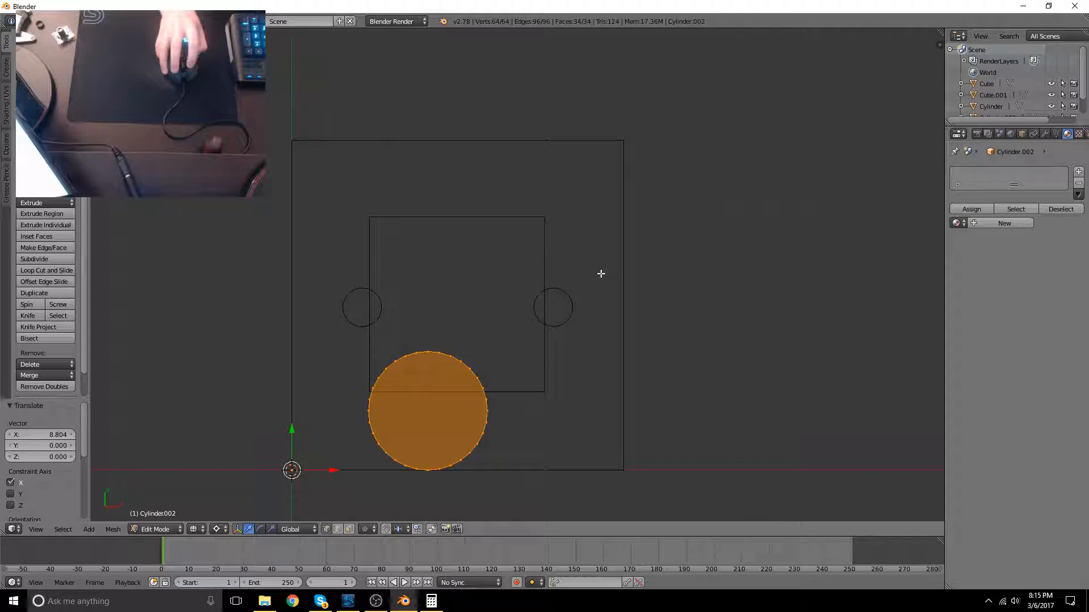
key("g")
key("y")
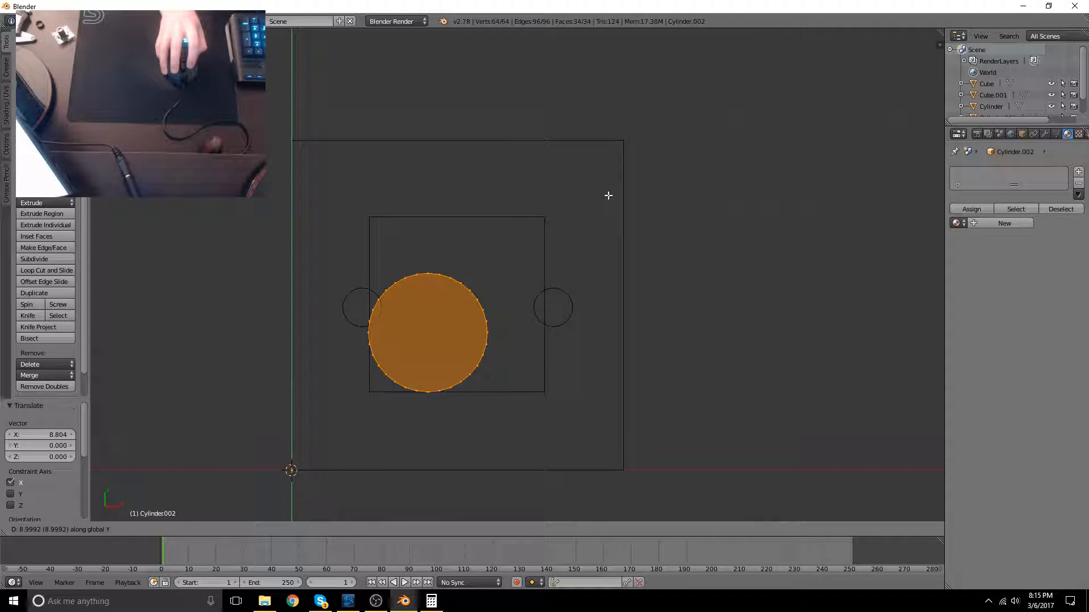
left_click(612, 194)
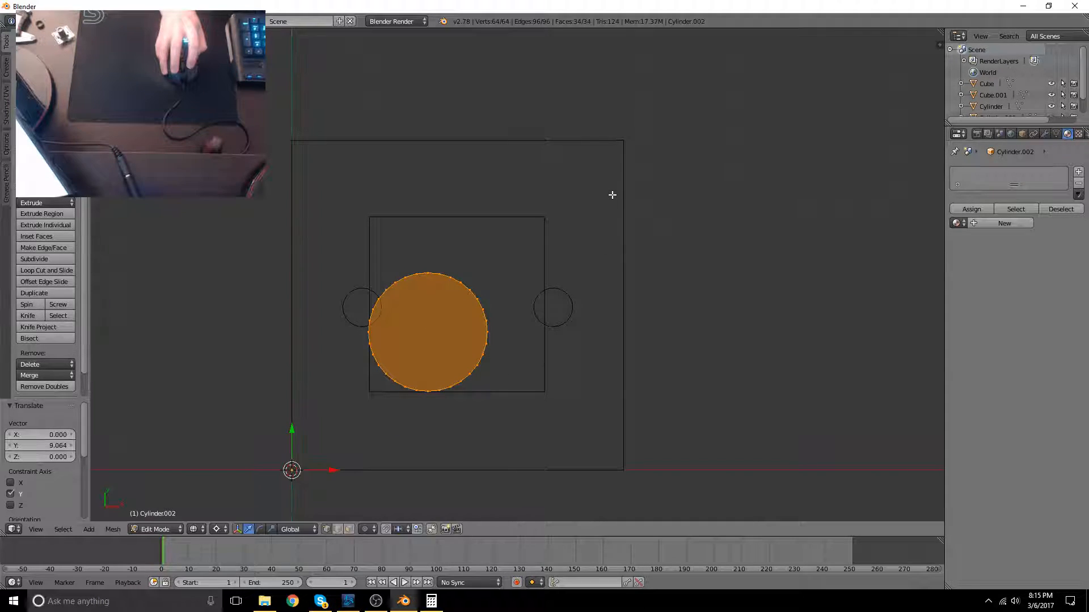
Nudge the large cylinder about 0.13 units along X to line it up with the housing's left edge
key("g")
key("x")
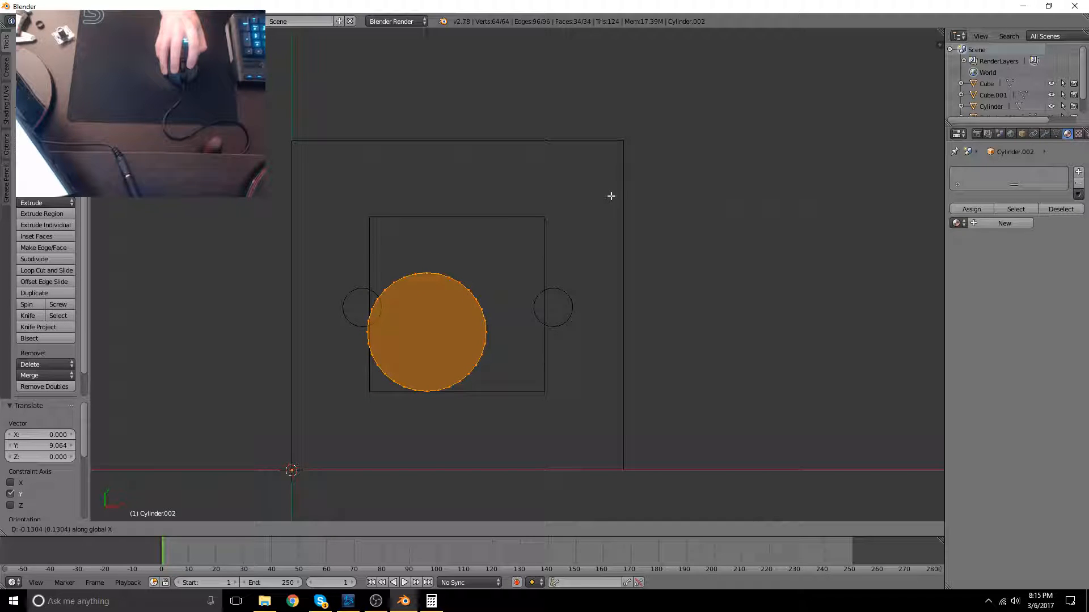
left_click(613, 195)
scroll(591, 223, "up", 2)
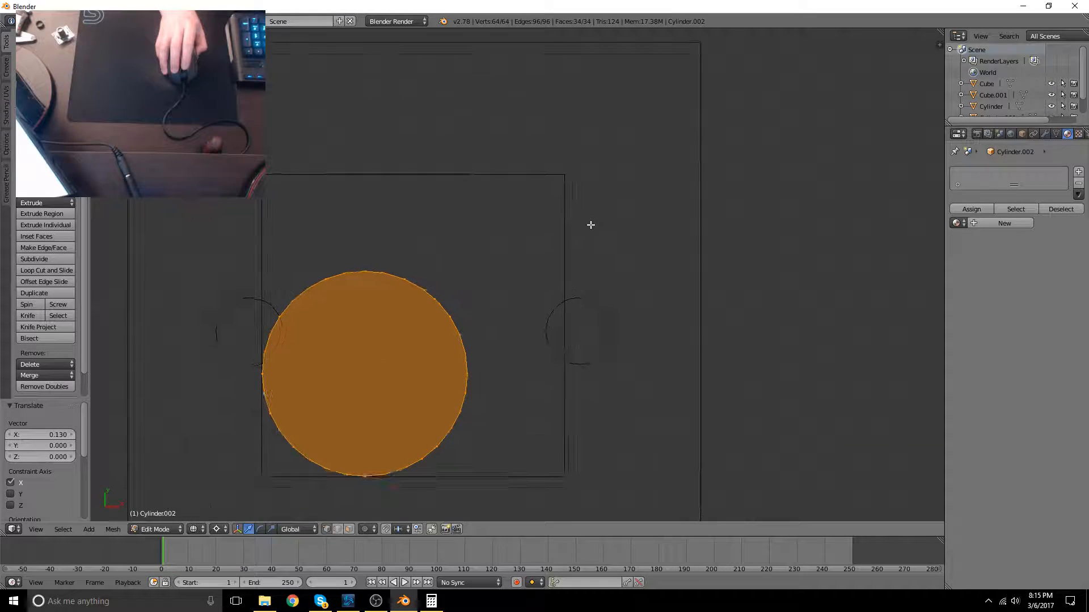
scroll(584, 225, "down", 2)
scroll(584, 226, "up", 1)
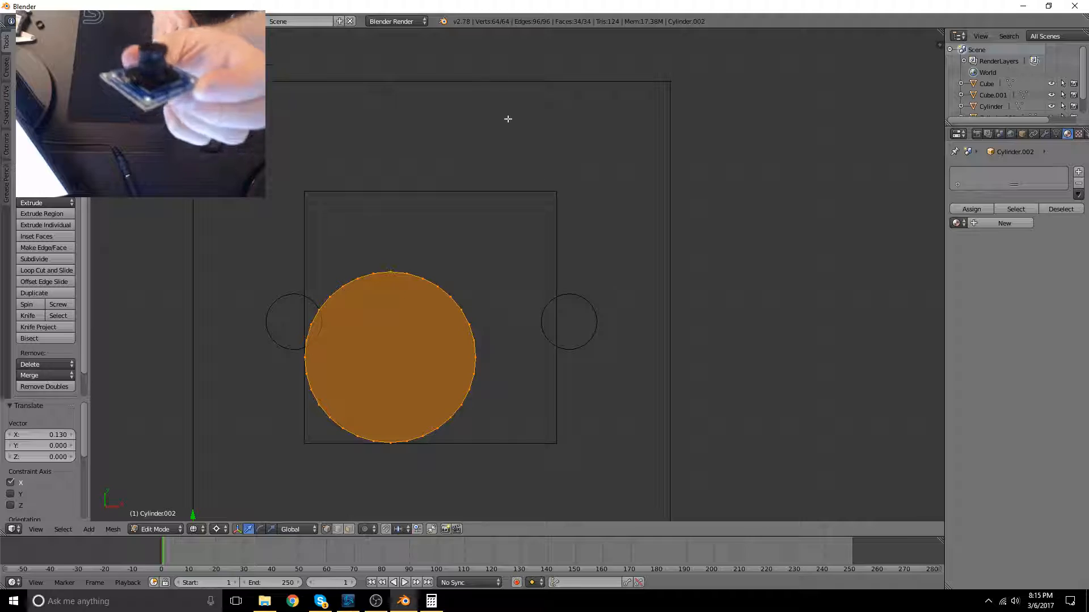
Move the large cylinder 3.6 units along X and 3.6 units along Y to centre it on the housing
middle_click_drag(593, 391, 689, 280)
middle_click_drag(622, 291, 679, 278)
key("KP_7")
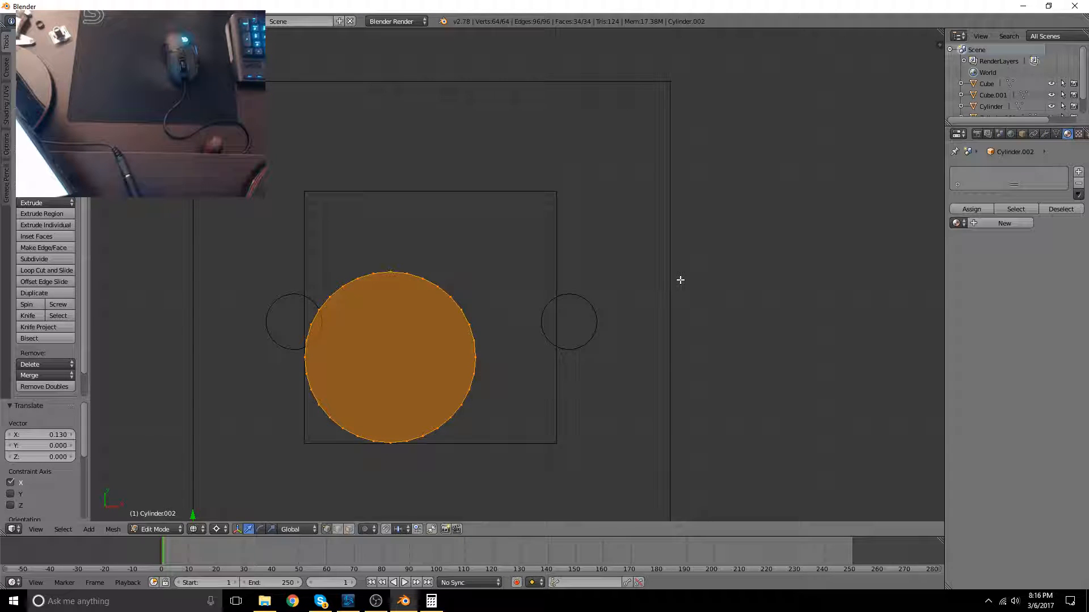
key("g")
type("x")
type("3.6")
key("Return")
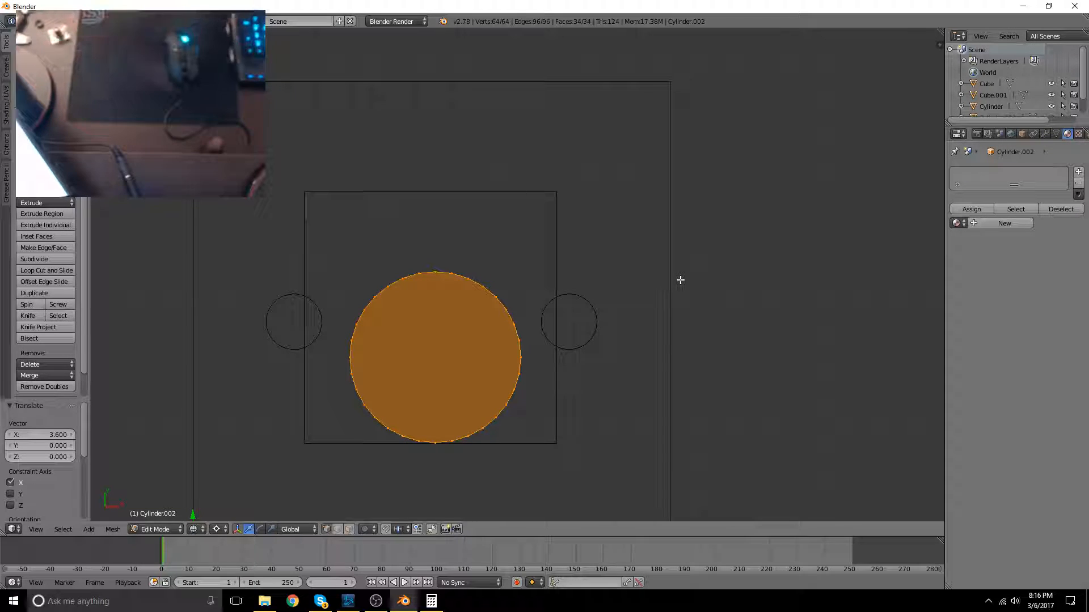
type("gy3.6")
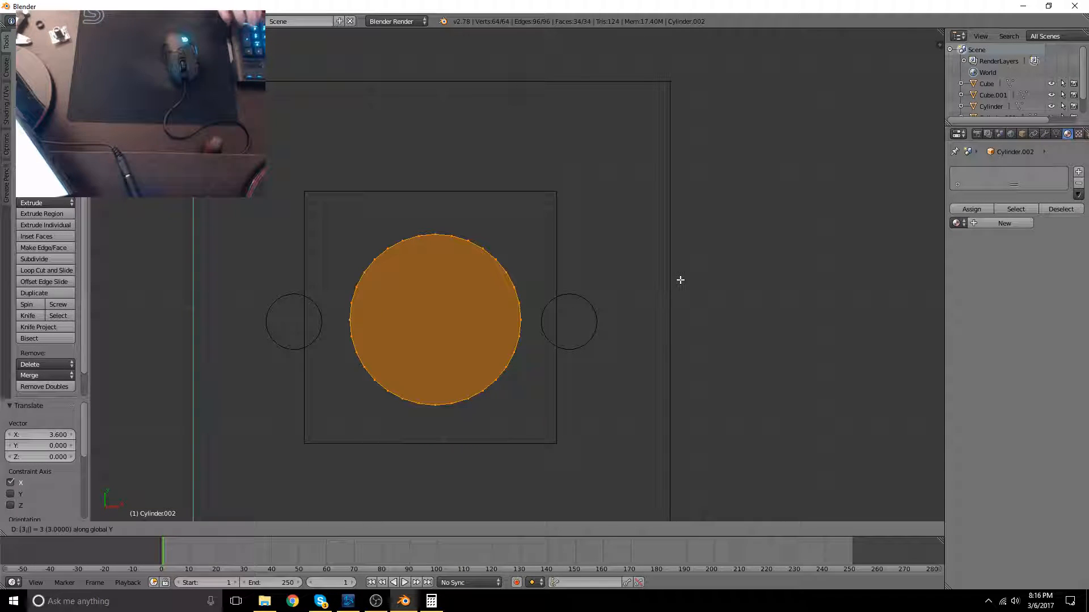
key("Return")
Leave Edit Mode and return the viewport to solid shading to inspect the positioned cylinder
middle_click_drag(429, 371, 423, 329)
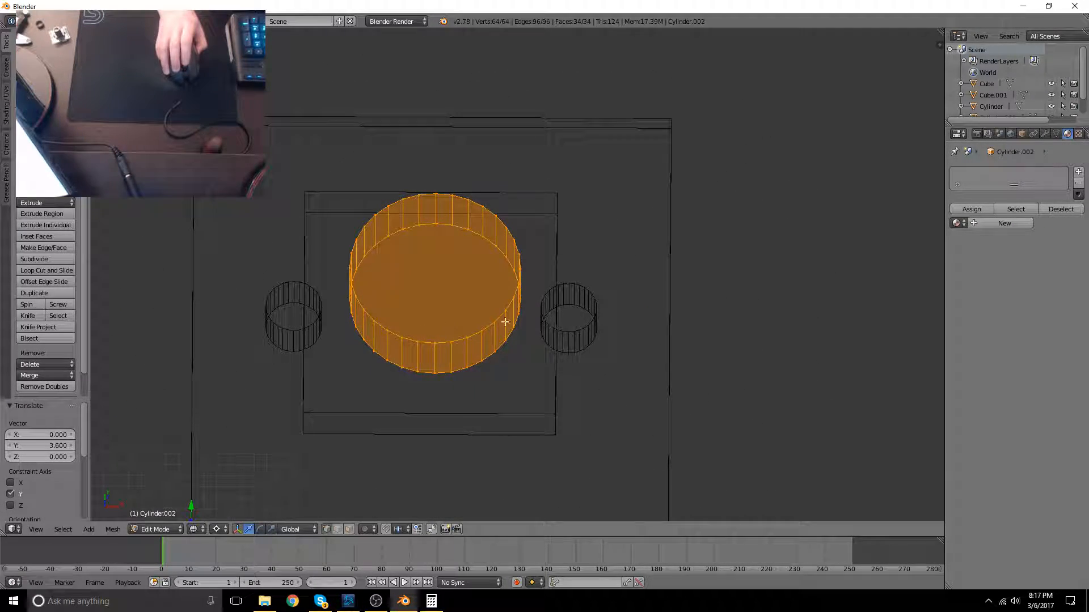
middle_click_drag(530, 316, 559, 288)
middle_click_drag(605, 237, 516, 307)
key("Tab")
middle_click_drag(632, 304, 600, 271)
key("z")
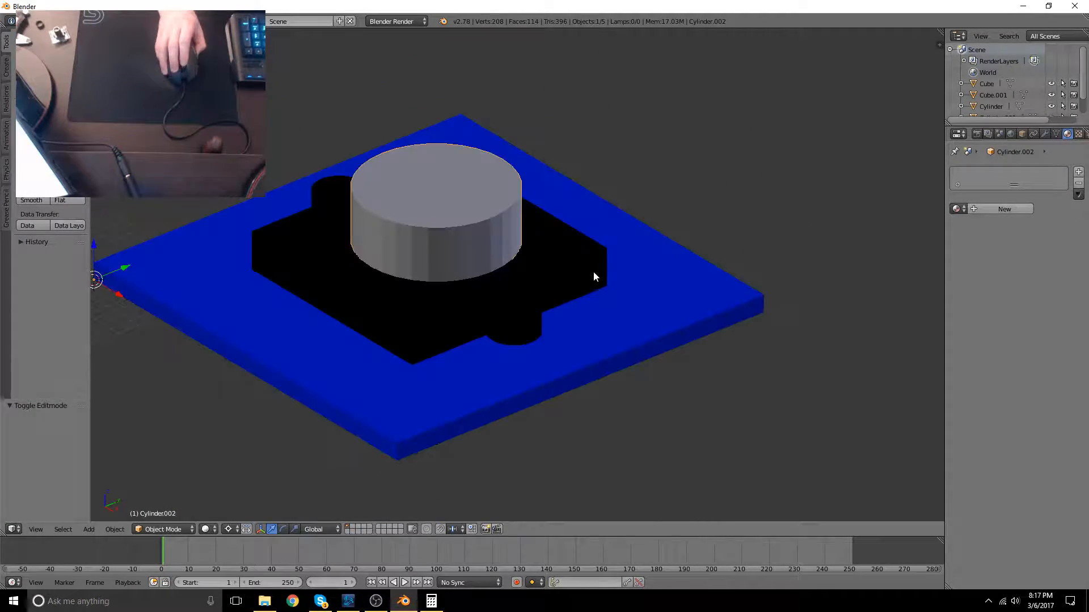
Assign the existing LenseHousingMaterial to the large cylinder
mouse_move(431, 276)
middle_mouse_down()
mouse_move(611, 258)
mouse_move(630, 295)
mouse_move(562, 247)
mouse_move(688, 282)
mouse_move(716, 336)
mouse_move(635, 340)
middle_mouse_up()
left_click(956, 209)
left_click(886, 226)
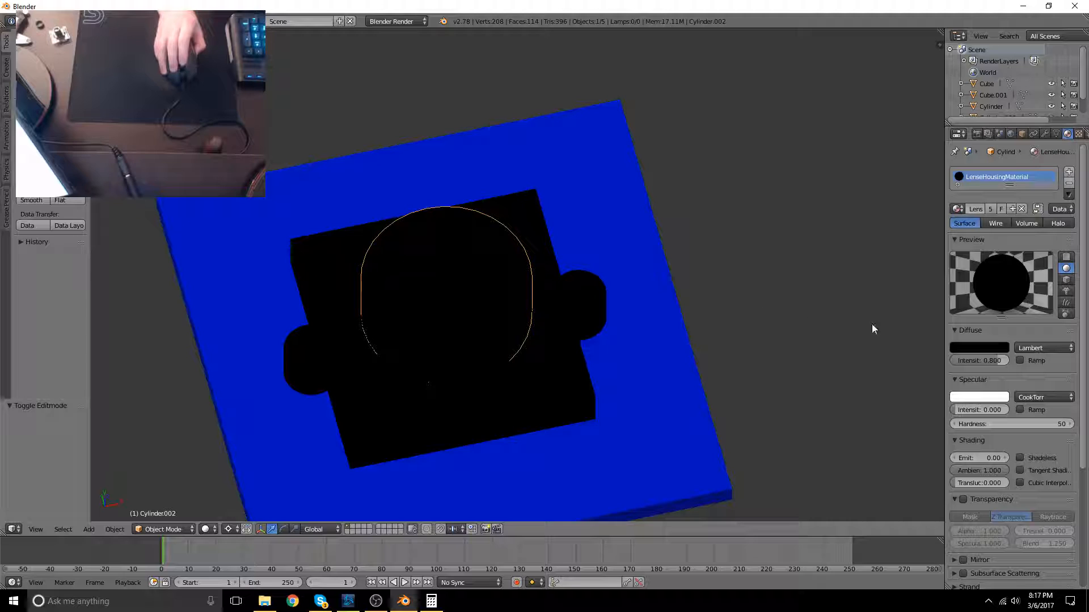
Set the specular intensity of LenseHousingMaterial to 0.7
middle_click_drag(686, 397, 605, 372)
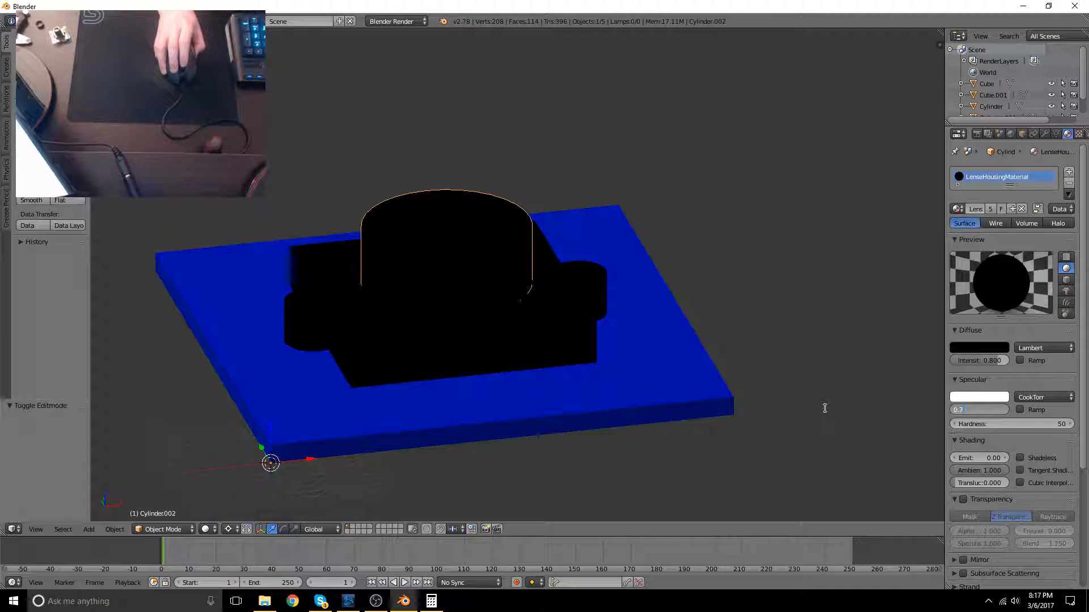
key("Return")
middle_click_drag(627, 345, 574, 313)
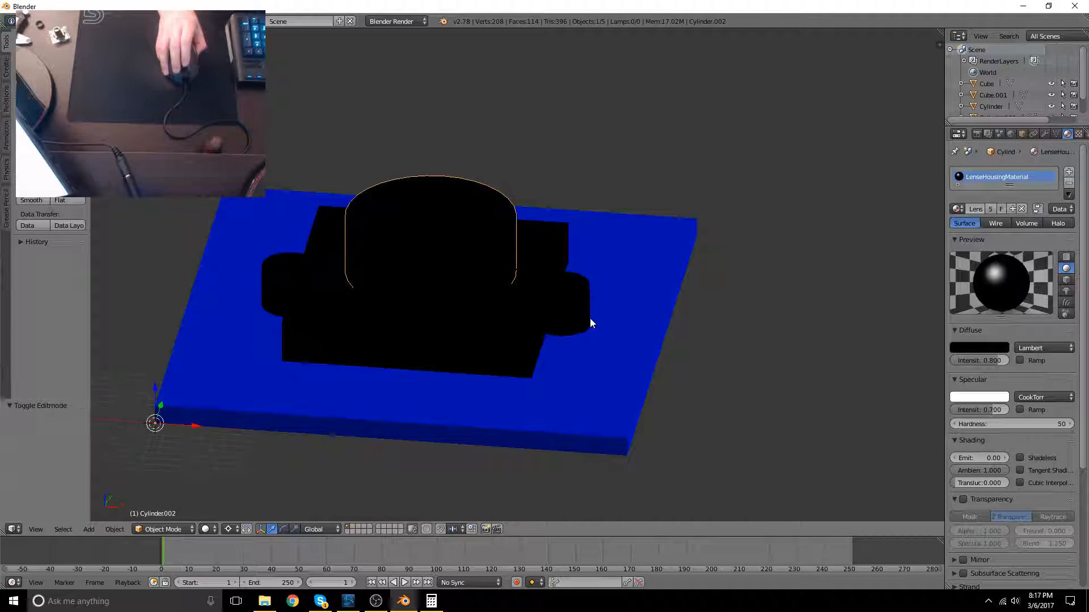
Try Texture viewport shading, and switch the viewport to Material shading
left_click(205, 529)
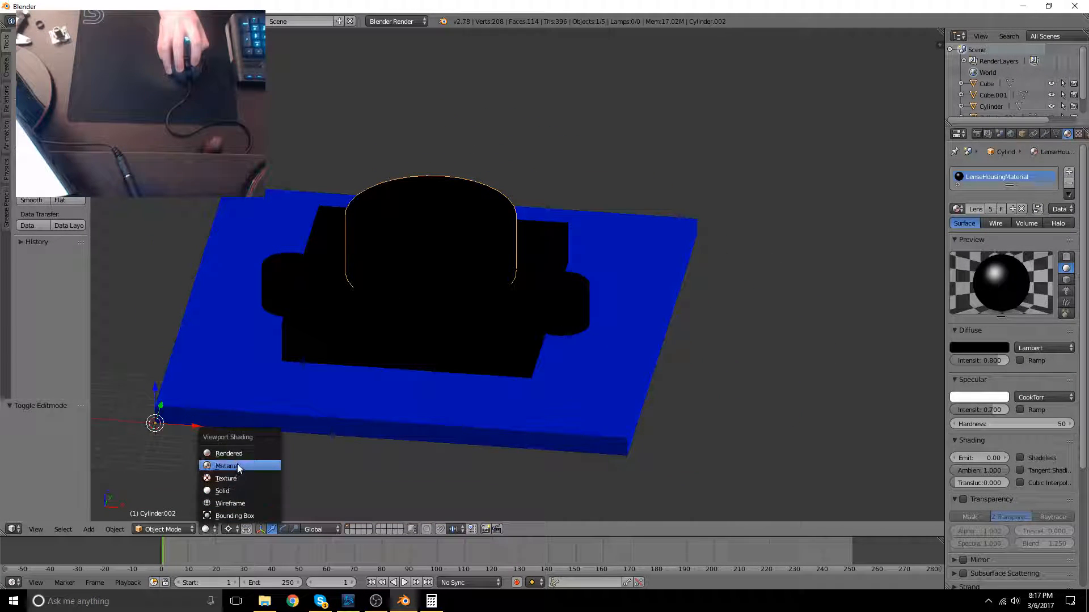
left_click(225, 478)
mouse_move(250, 469)
middle_mouse_down()
mouse_move(422, 388)
mouse_move(401, 394)
middle_mouse_up()
left_click(213, 530)
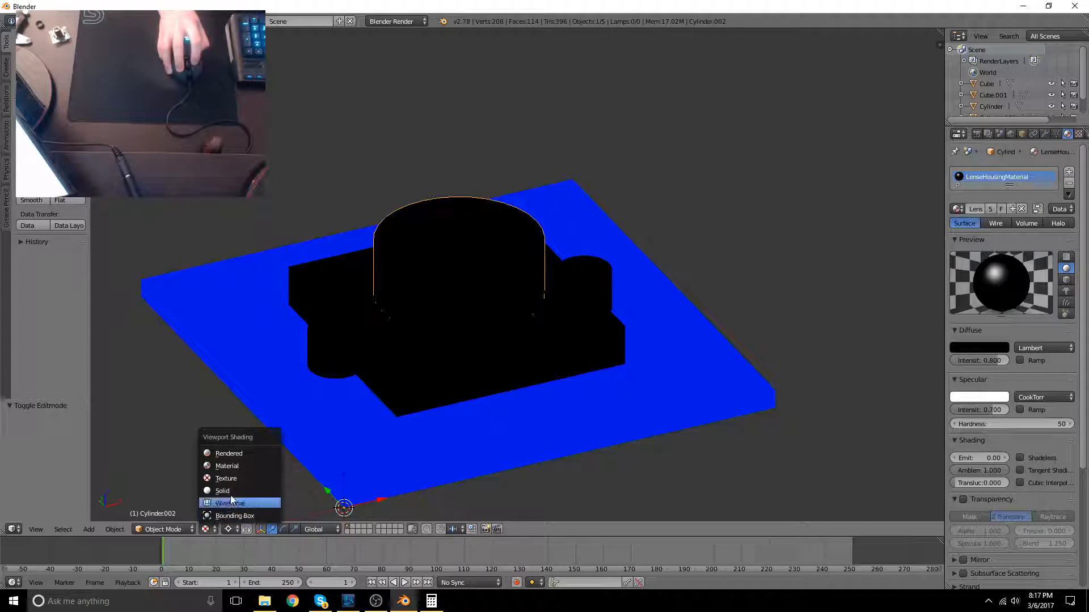
left_click(241, 466)
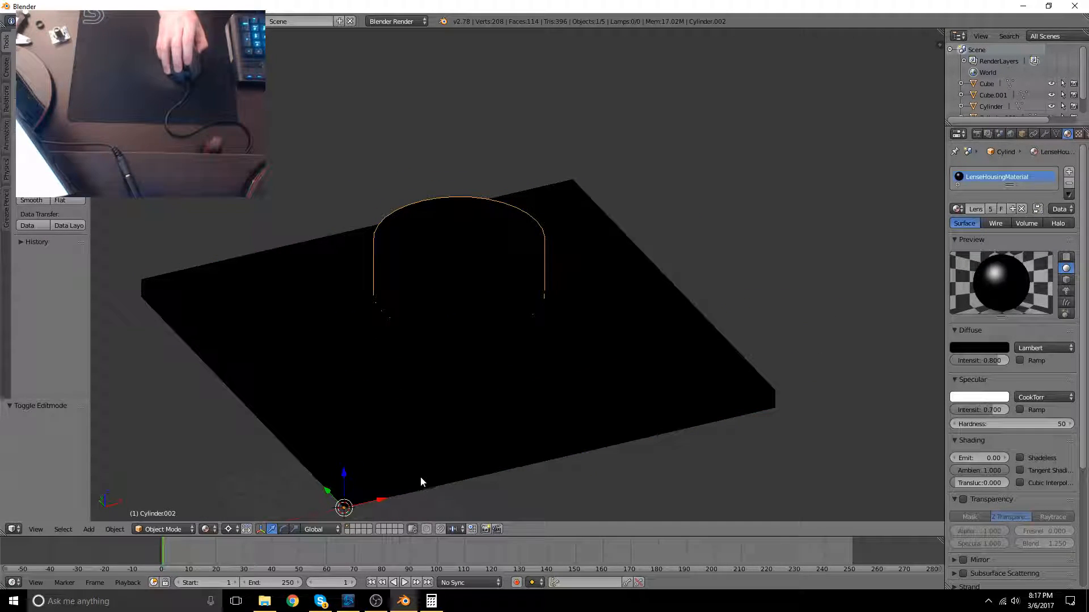
middle_click_drag(418, 486, 483, 459)
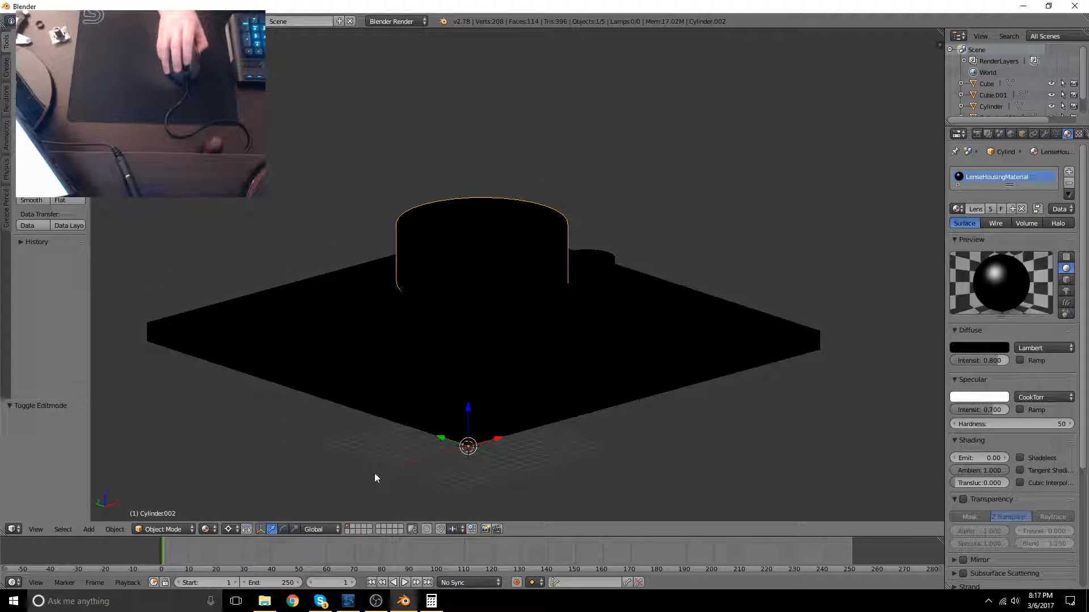
Add a point lamp and move it about 6.5 units along X, 32.6 along Y and 27.1 along Z
key("shift+a")
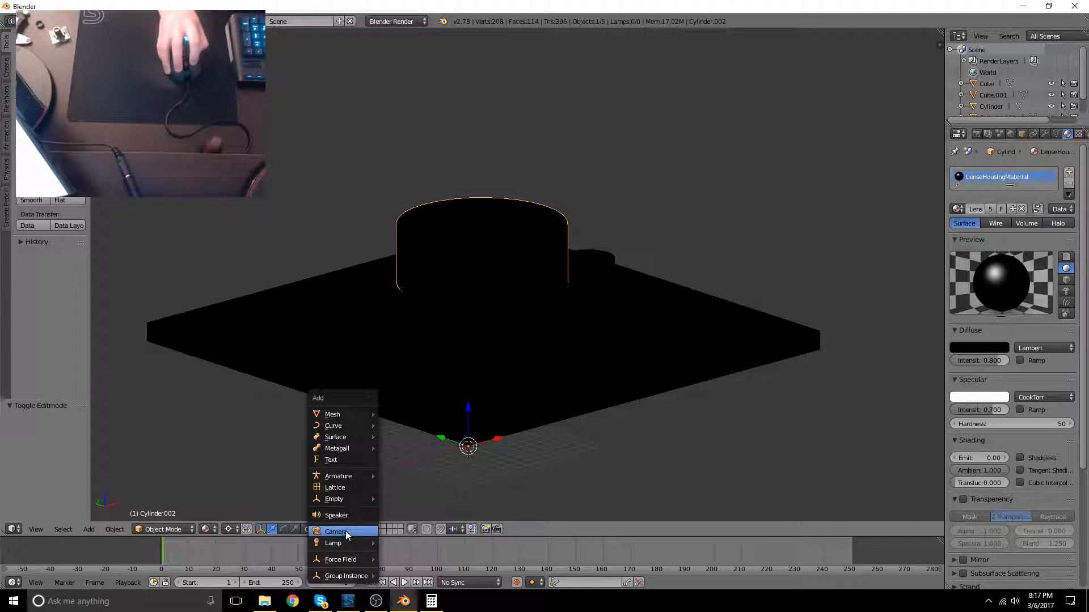
mouse_move(347, 544)
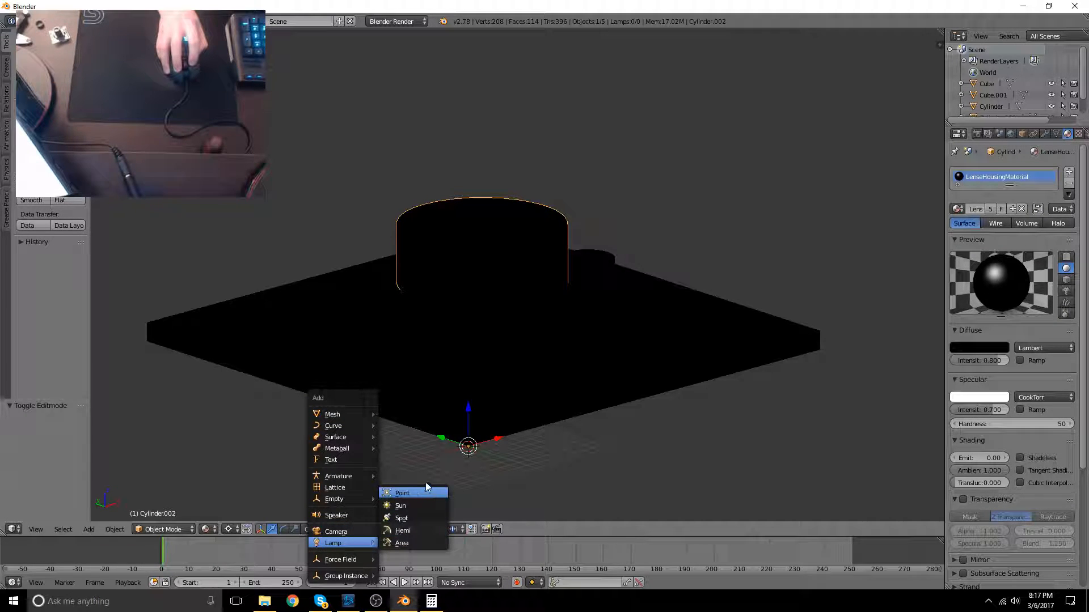
left_click(407, 493)
middle_click_drag(518, 400, 494, 448)
key("g")
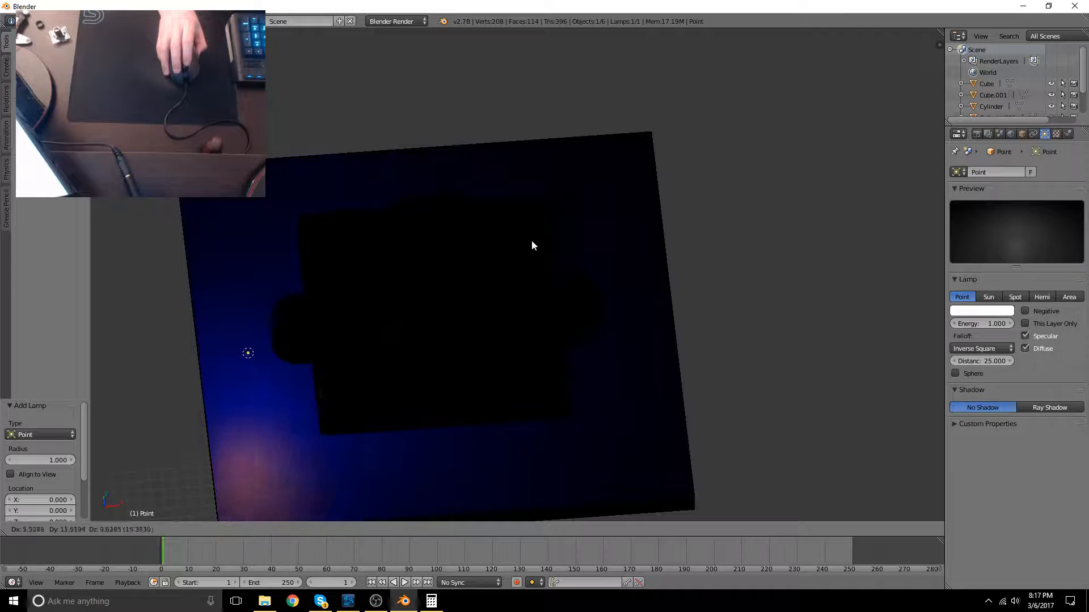
left_click(543, 400)
mouse_move(547, 405)
middle_mouse_down()
mouse_move(617, 359)
mouse_move(543, 419)
middle_mouse_up()
Shift the point lamp about -5.7 units along X, -4.7 along Y and -3.5 along Z
scroll(538, 418, "down", 3)
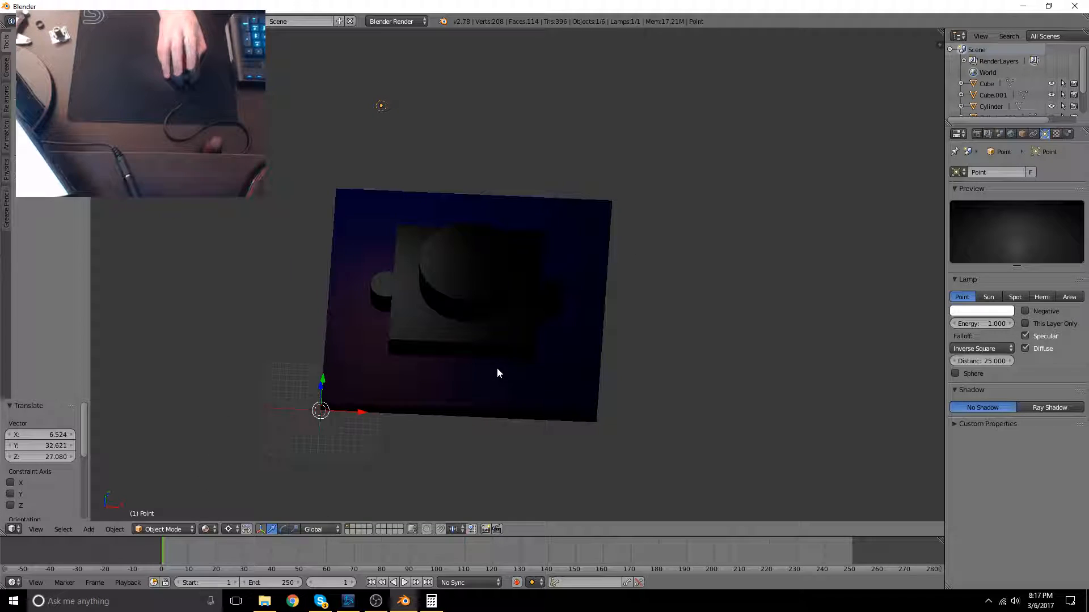
key("g")
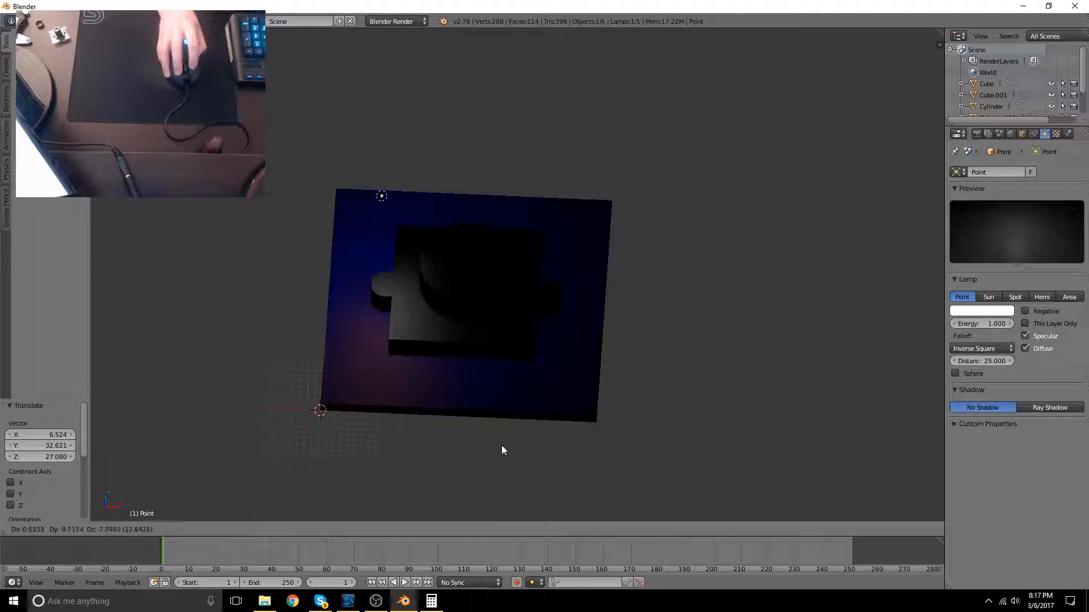
left_click(458, 397)
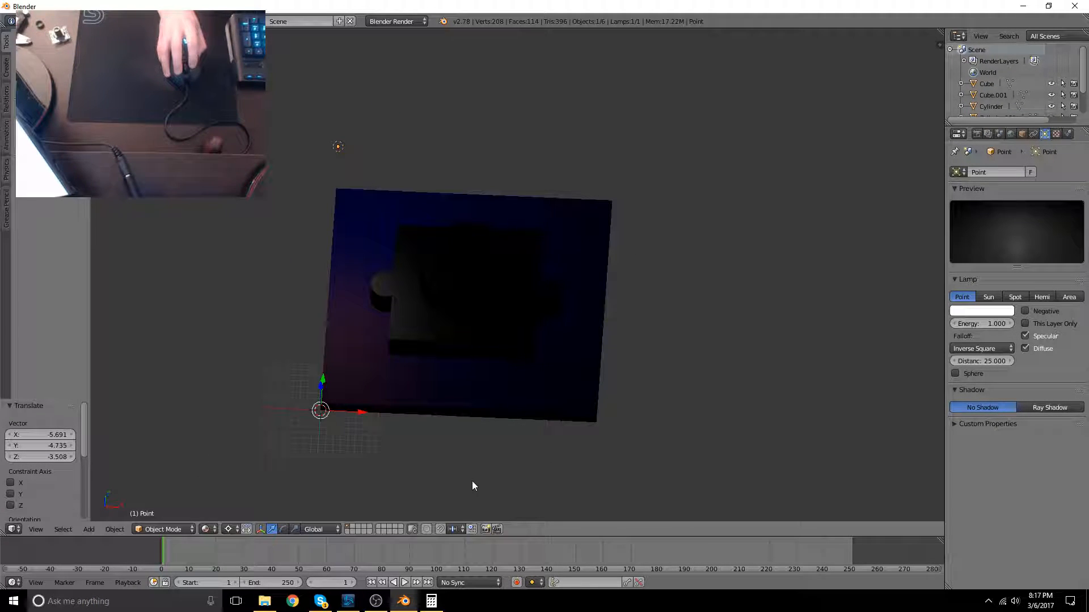
Duplicate the point lamp three times and spread the copies around the camera module to light its other sides
key("shift+d")
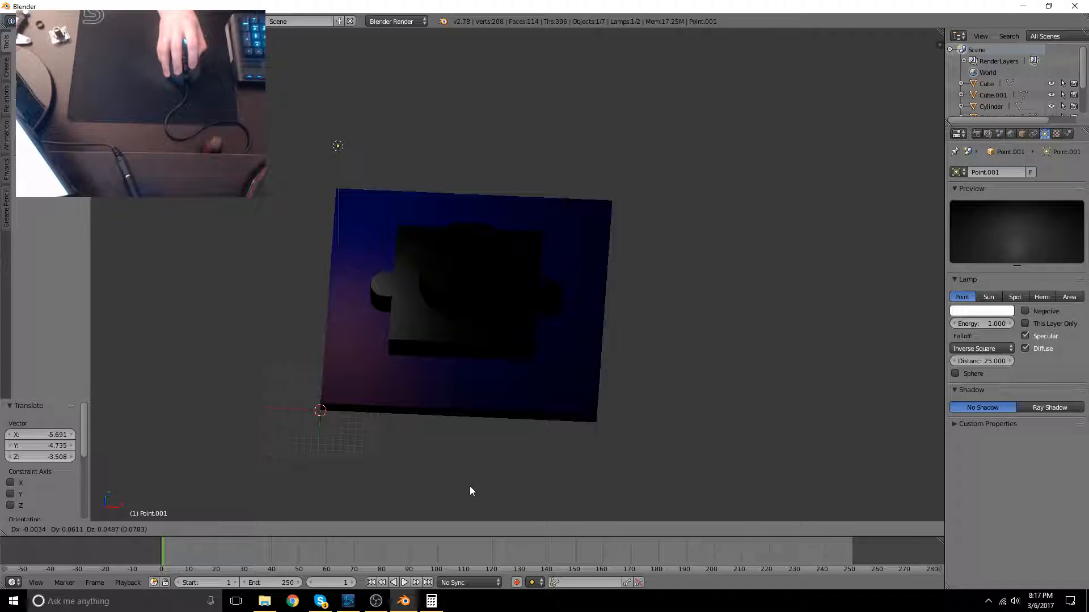
left_click(700, 377)
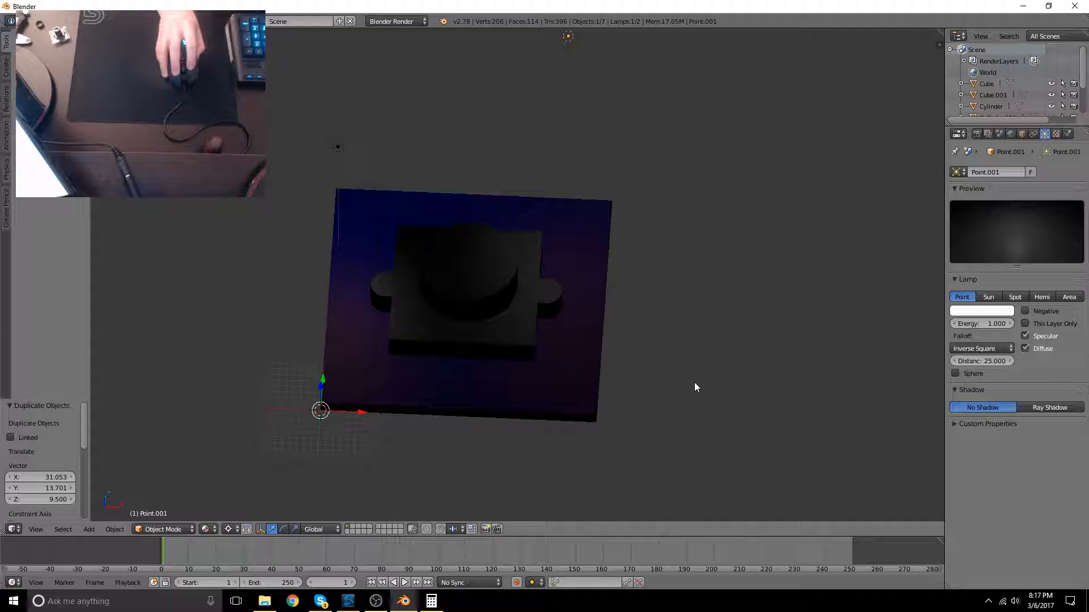
key("shift+d")
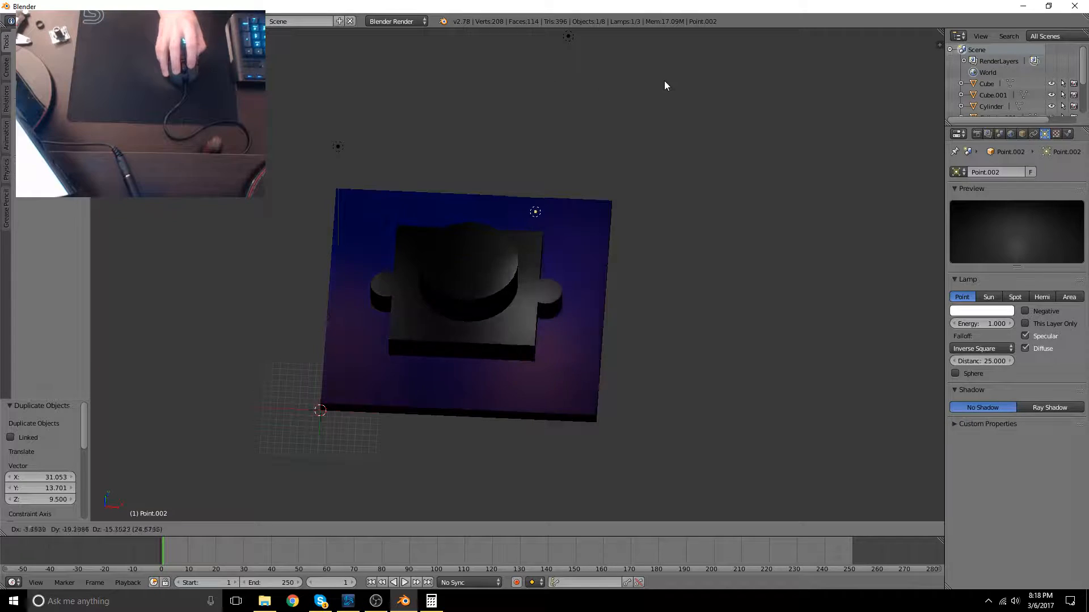
left_click(706, 54)
key("shift+d")
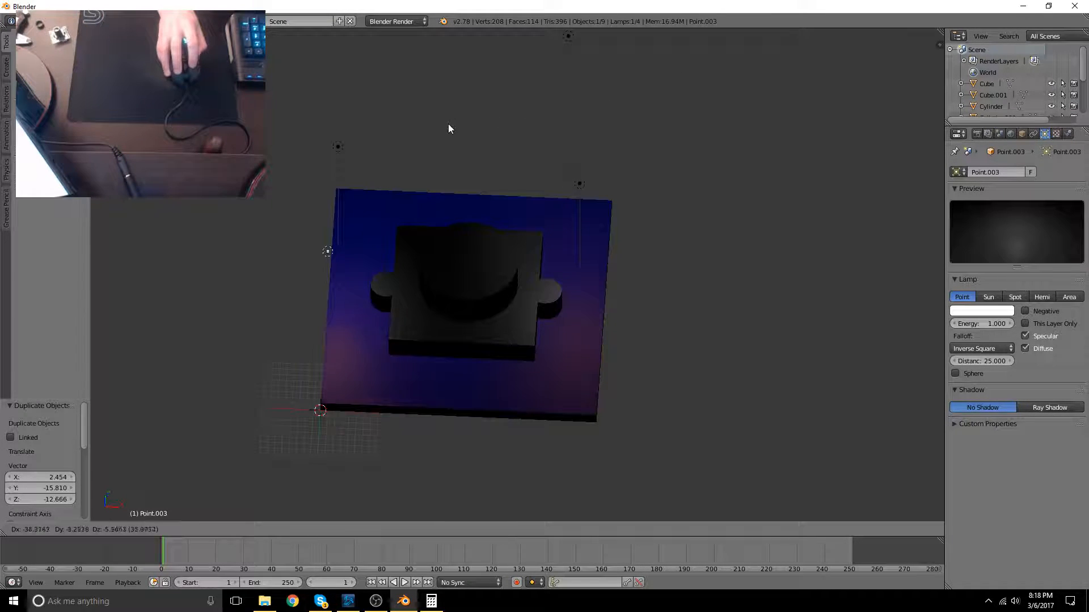
left_click(495, 168)
middle_click_drag(546, 106, 585, 107)
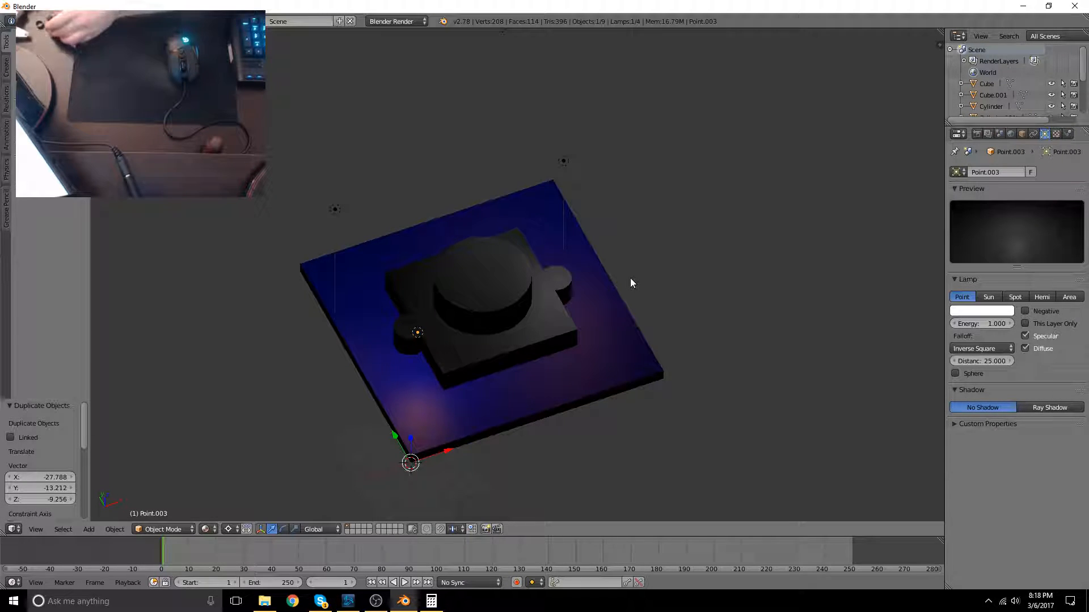
Add a new mesh cylinder at the PCB's origin corner and scale its mesh by 0.5 in Edit Mode
key("shift+a")
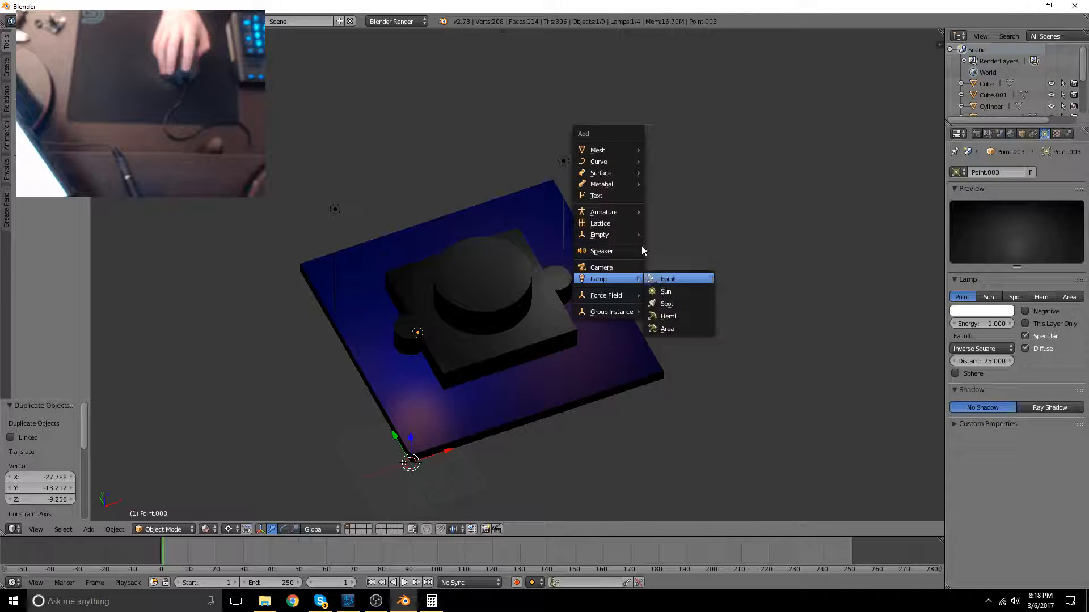
mouse_move(641, 149)
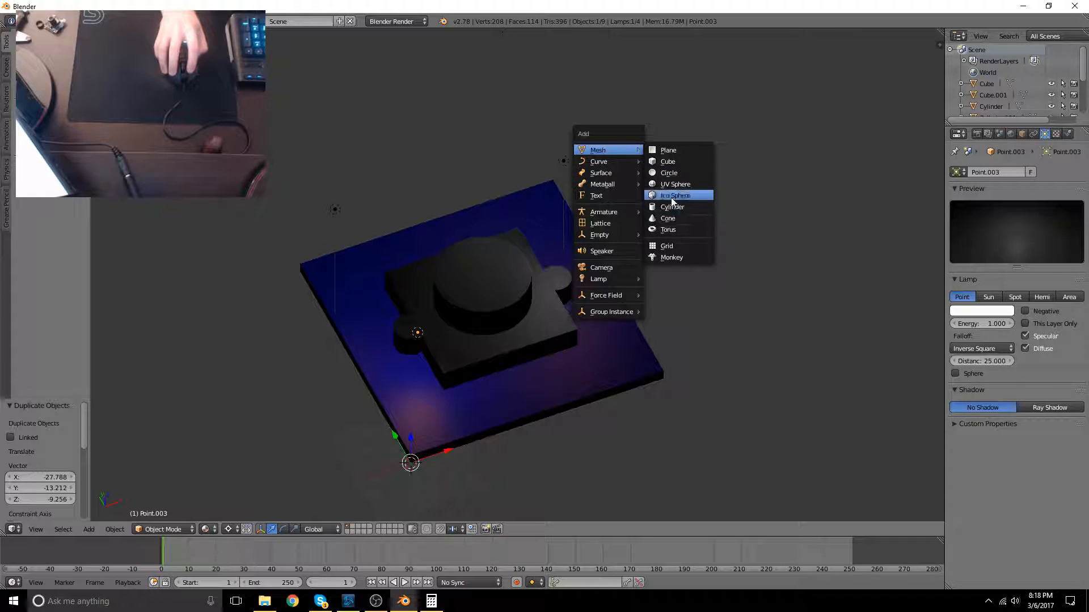
left_click(658, 207)
scroll(464, 246, "up", 7)
middle_click_drag(414, 436, 689, 335, "shift")
key("Tab")
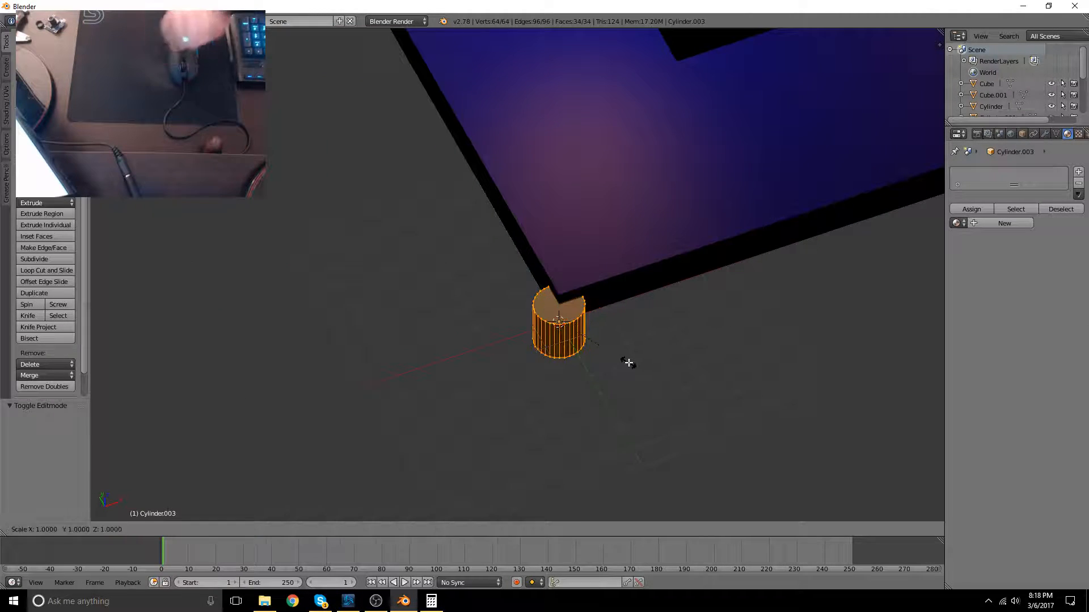
type("s.5")
key("Return")
Offset the small cylinder's mesh 0.5 units along each of the X, Y and Z axes
key("g")
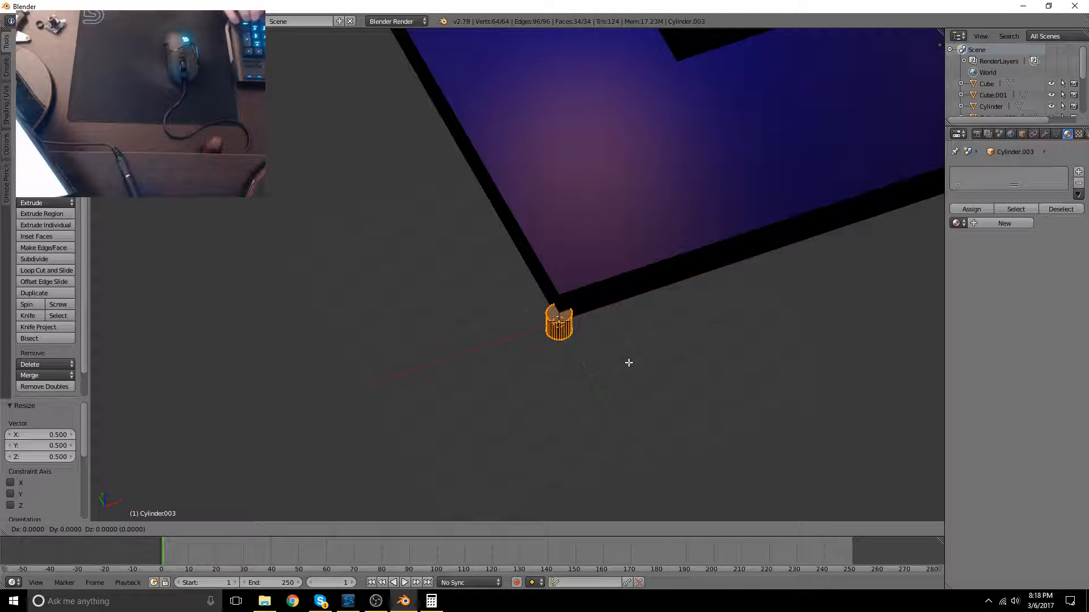
key("Escape")
type("gx.5")
key("Return")
type("gx.")
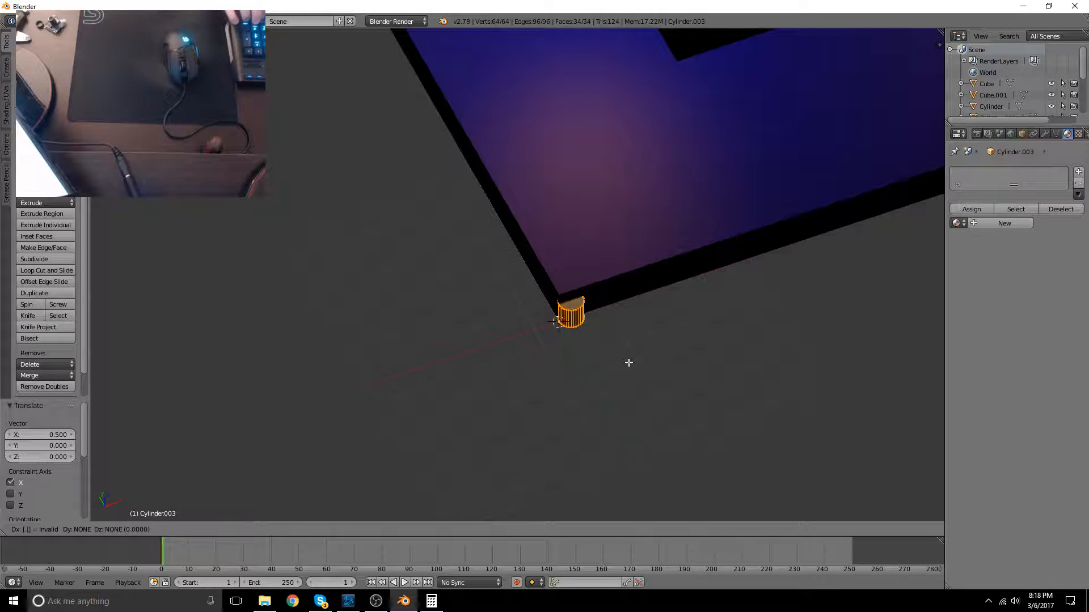
key("Escape")
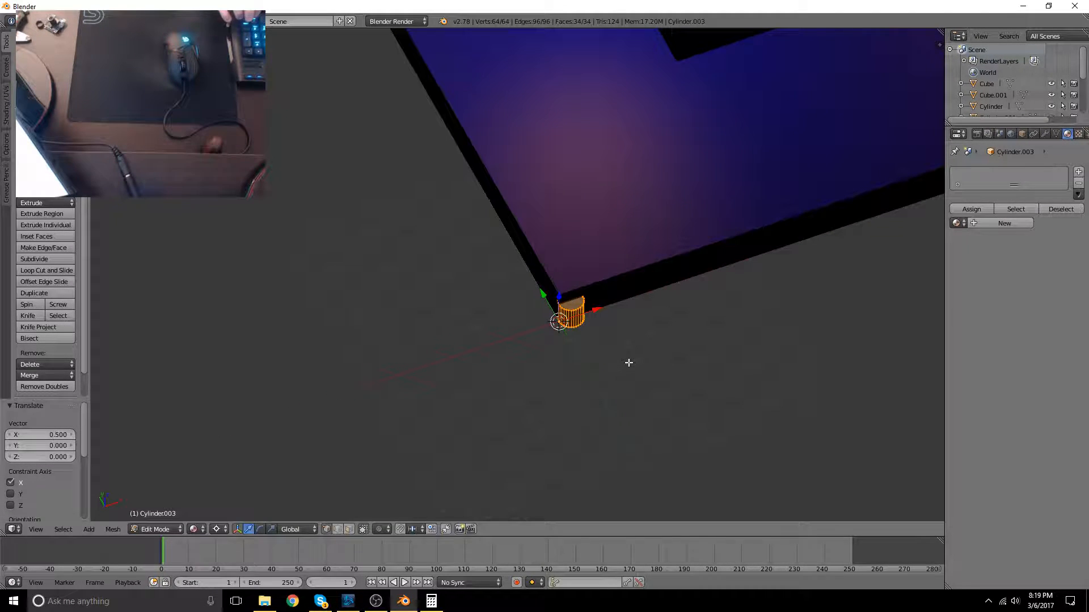
key("g")
key("y")
key("Return")
middle_click_drag(722, 285, 631, 397)
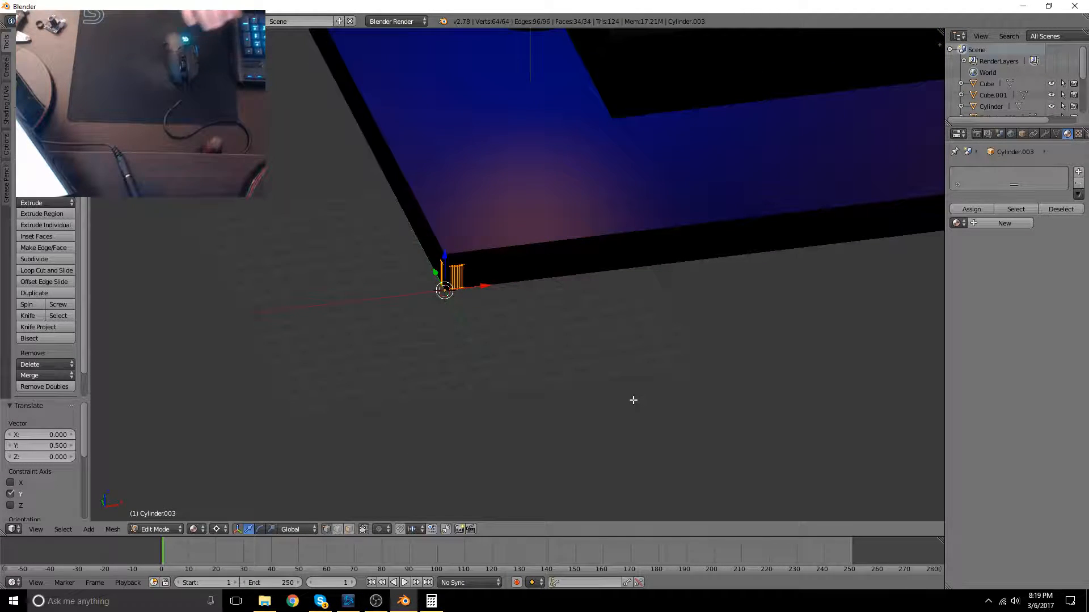
Scale the small cylinder by 11.85 along Y and by 11.85 along X
type("s11.85")
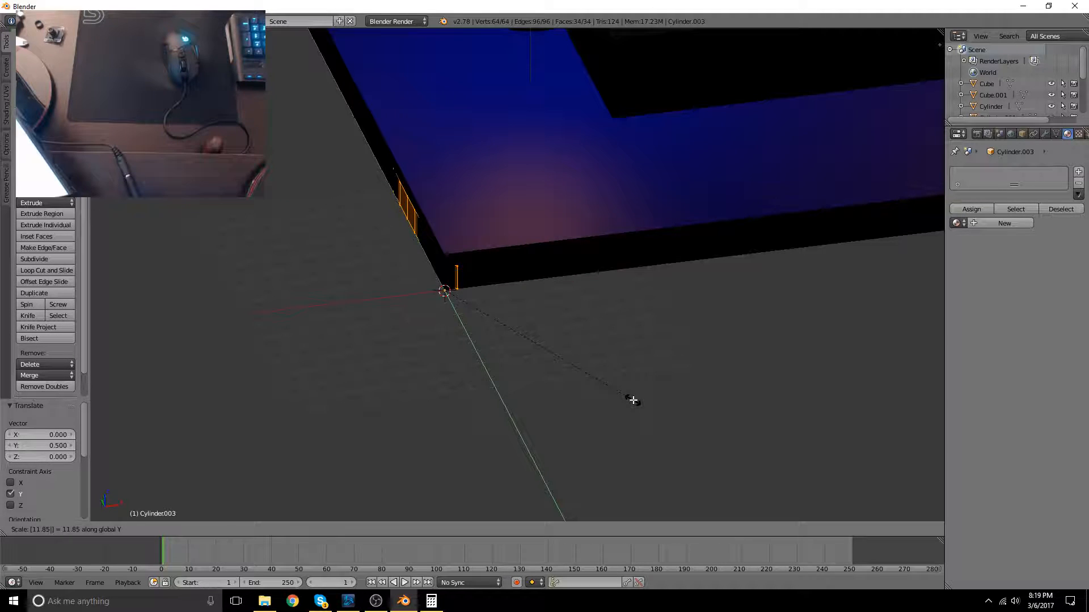
key("Return")
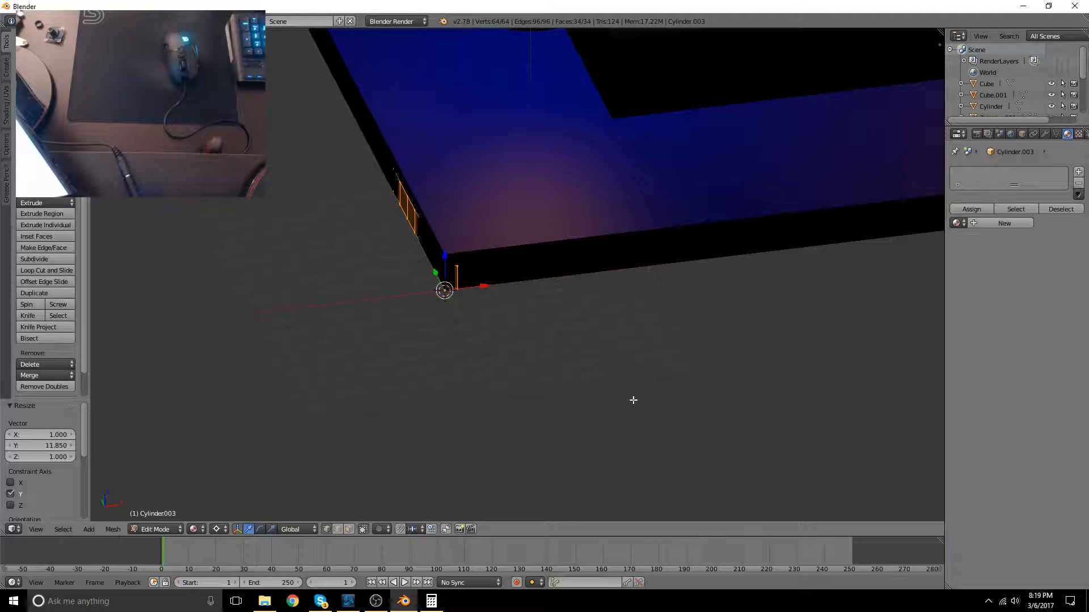
type("sx")
type("11")
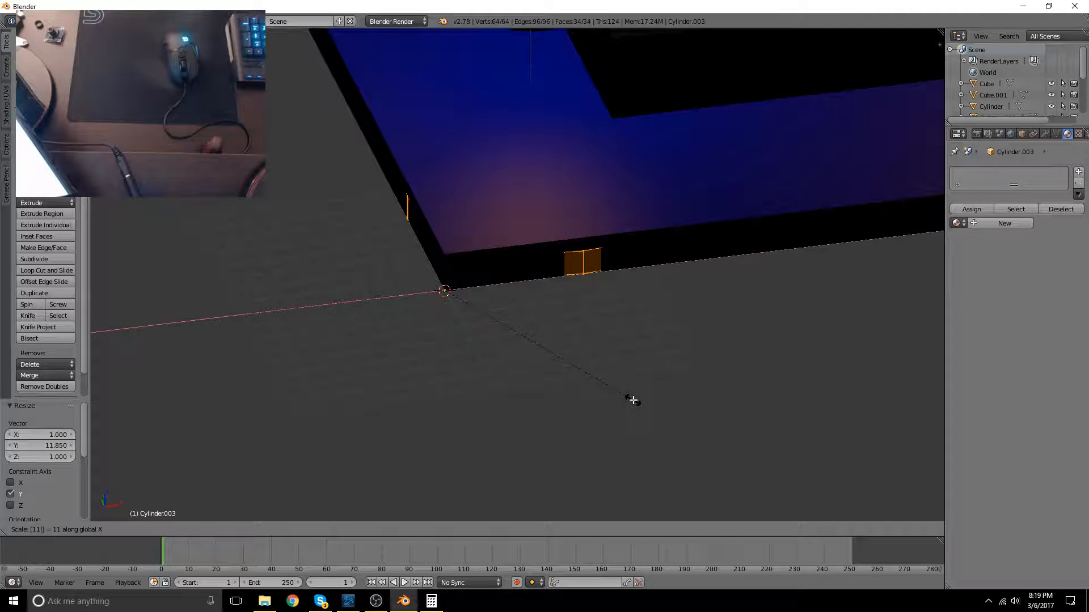
type(".85")
key("Return")
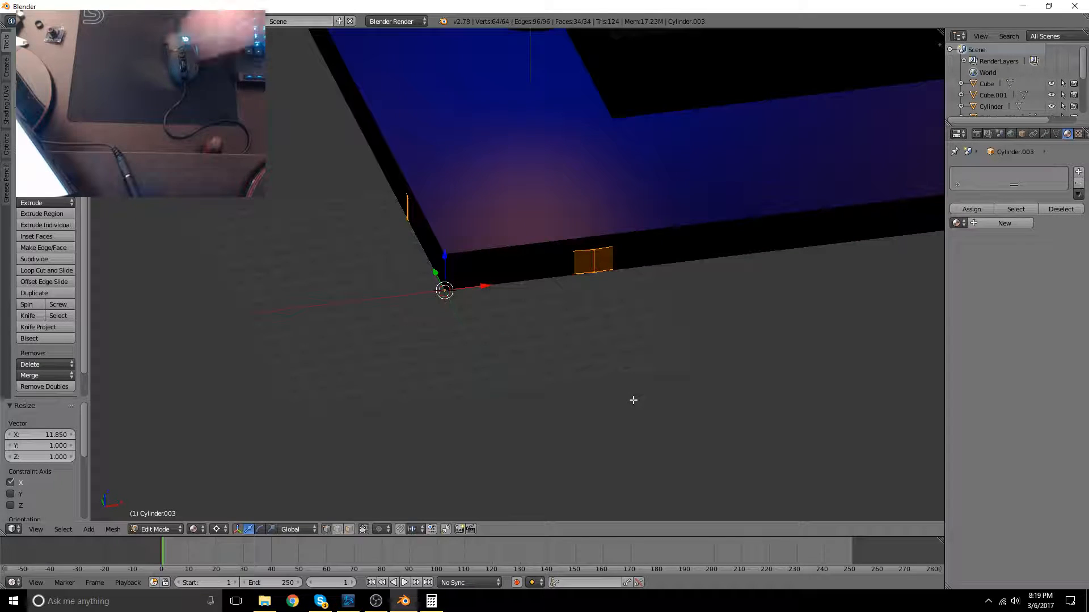
Scale the 11.85-unit-wide cylinder by 3.44 along Z
scroll(631, 399, "down", 5)
middle_click_drag(630, 401, 631, 283)
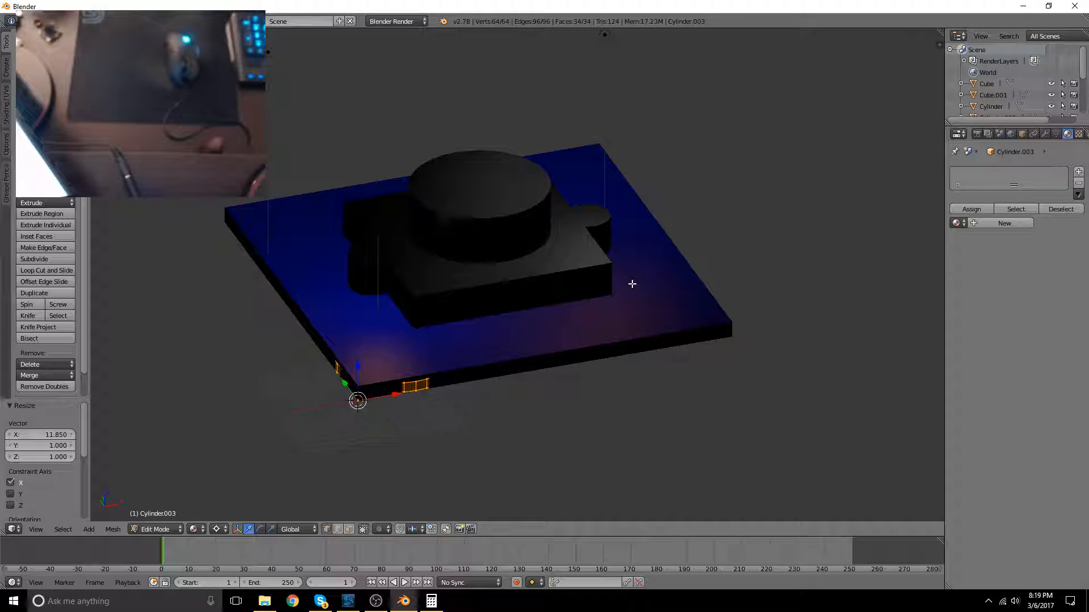
type("s")
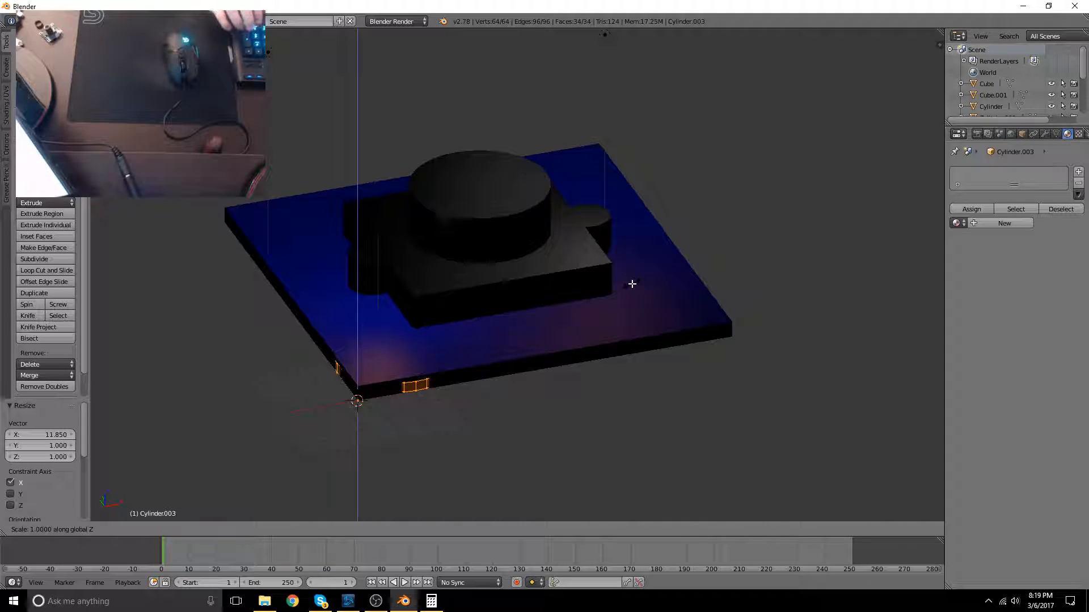
type("3.44")
key("Return")
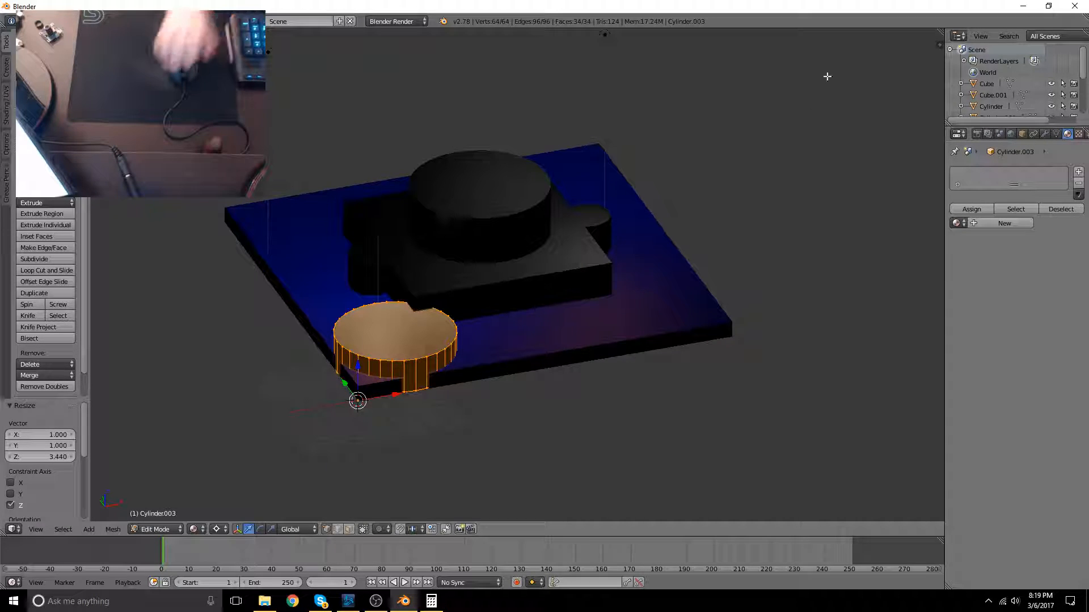
In wireframe top view, centre the cylinder within the large lens cylinder, moving it about 13.5 units along X and 13.5 along Y
middle_click_drag(658, 312, 678, 241)
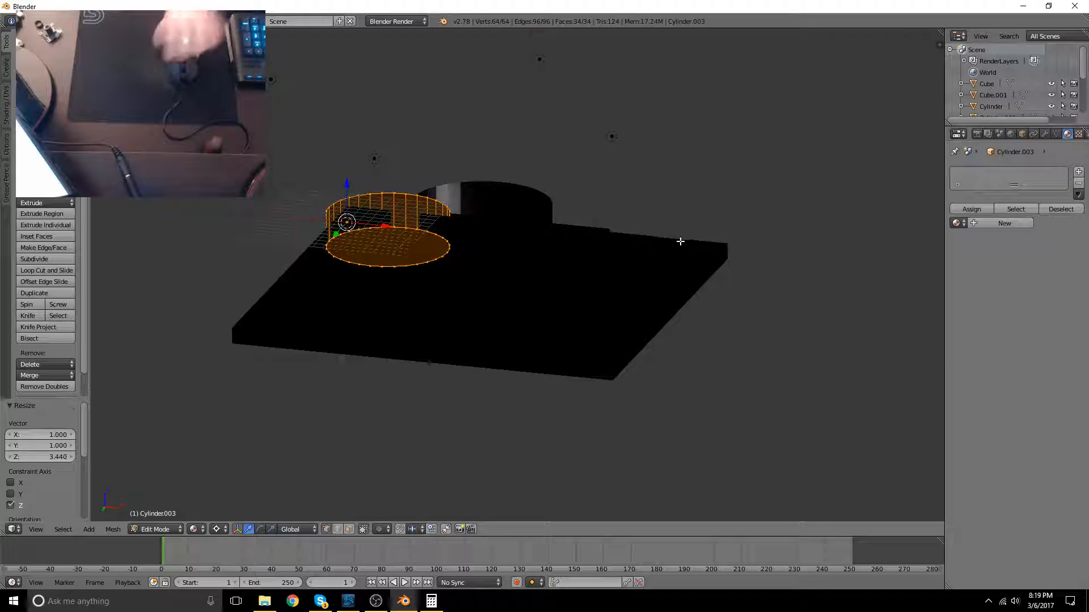
key("KP_1")
key("z")
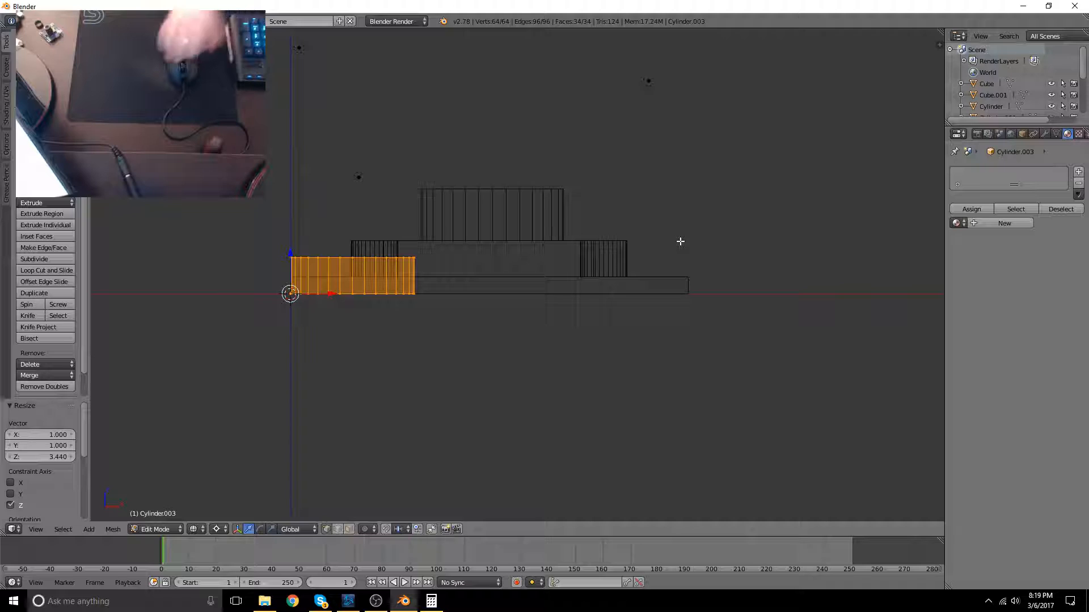
key("KP_7")
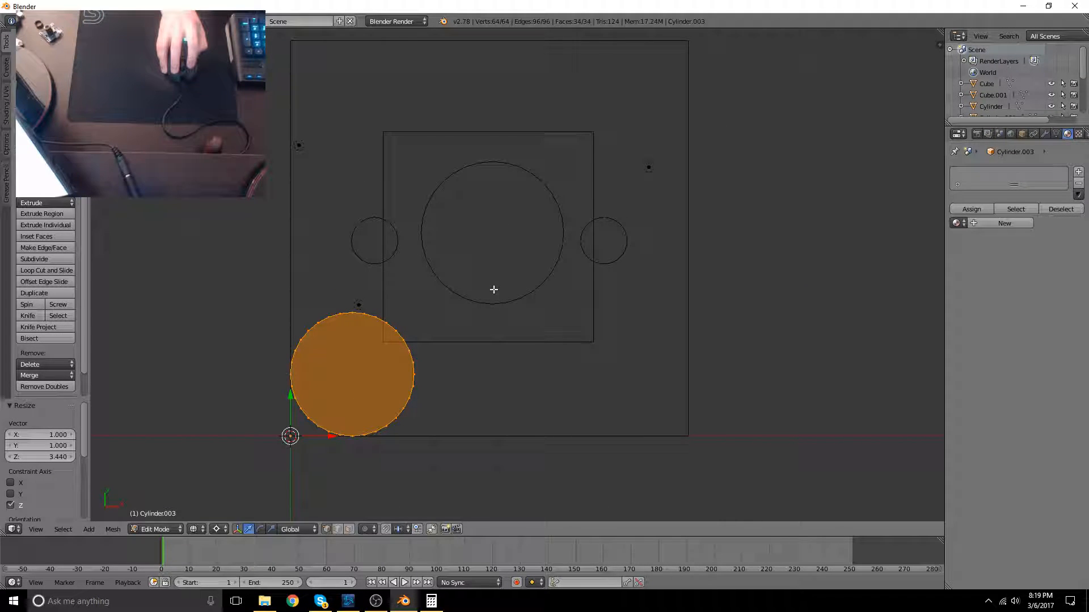
key("g")
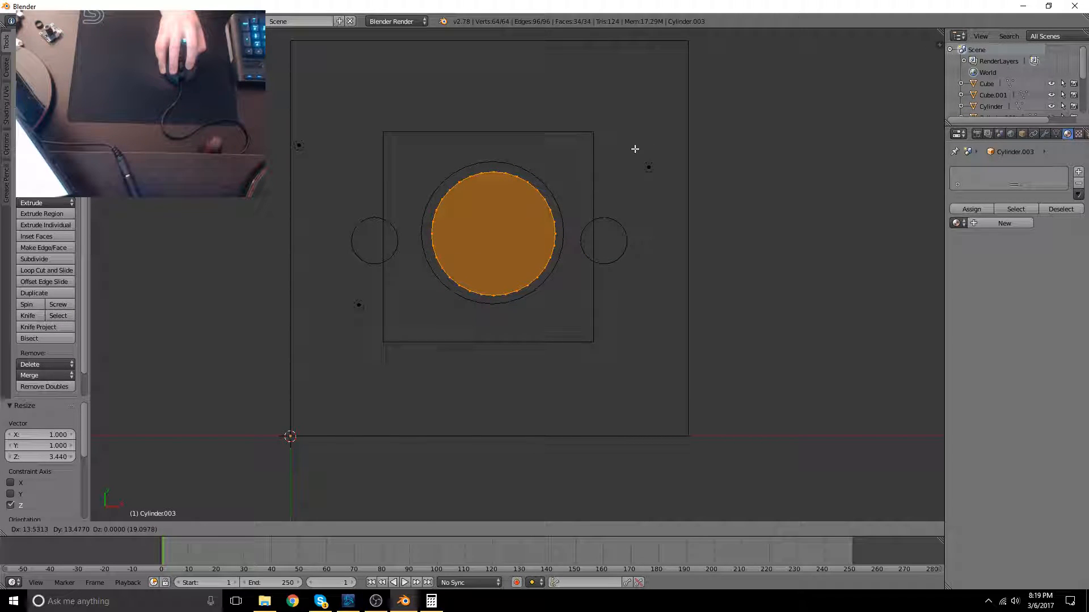
left_click(634, 149)
In front view, raise the cylinder about 10.1 units along Z and fine-tune its base by about -0.07 onto the large lens cylinder
key("KP_1")
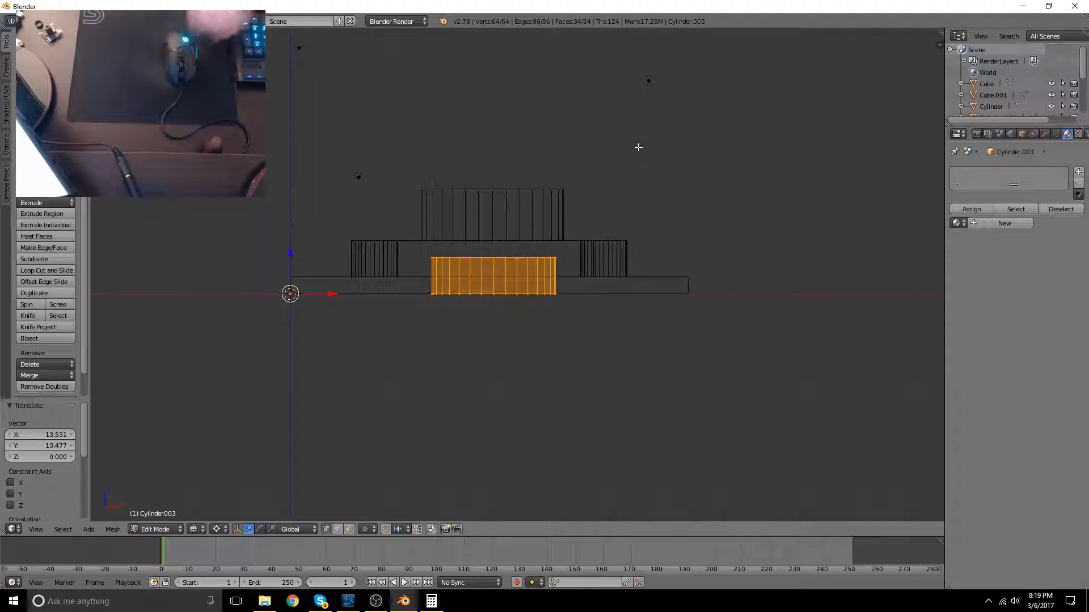
key("g")
key("z")
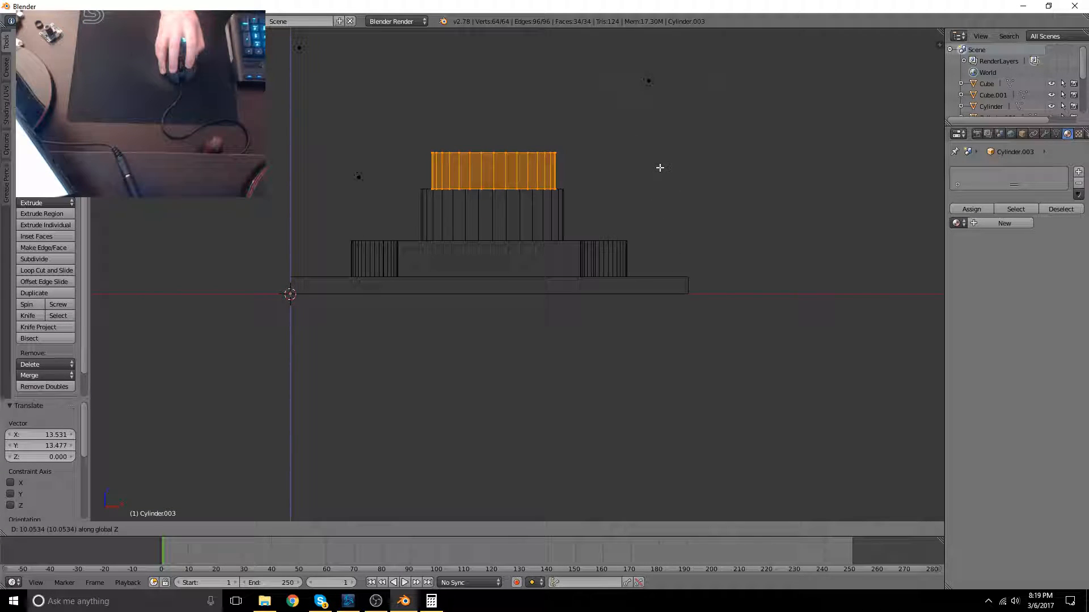
left_click(659, 167)
middle_click_drag(675, 182, 610, 309, "shift")
scroll(569, 312, "up", 5)
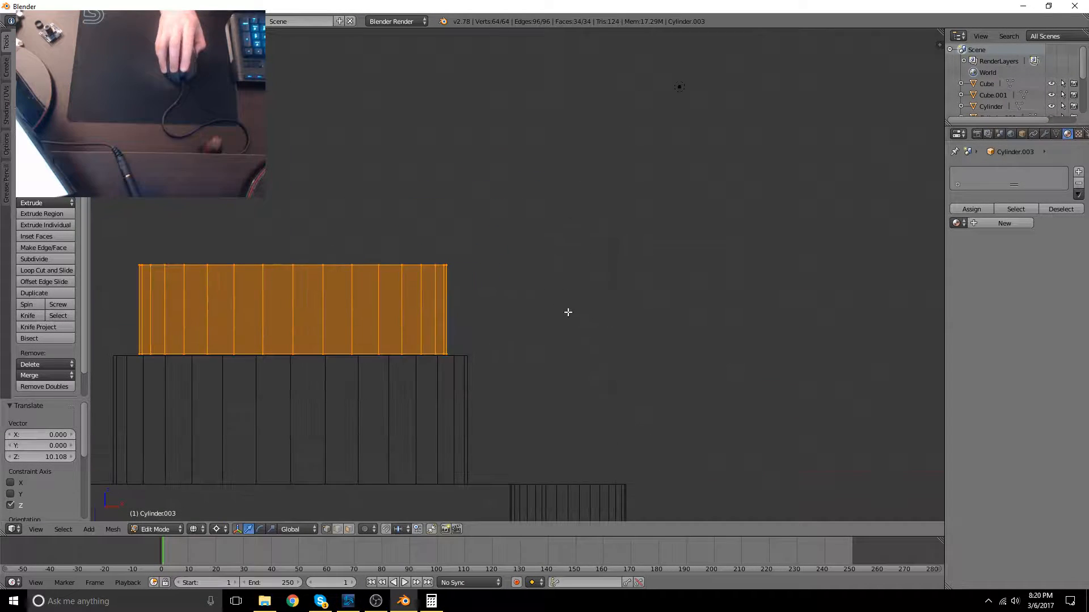
key("g")
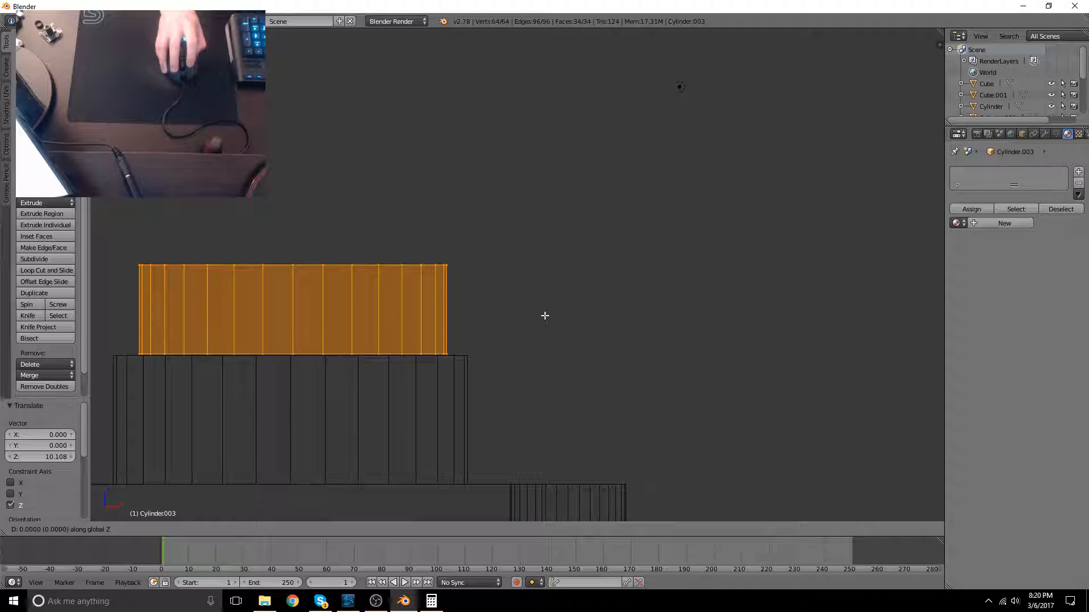
left_click(545, 314)
Return the viewport to solid display and assign the existing LenseHousingMaterial to the upper cylinder
middle_click_drag(593, 305, 557, 363)
key("KP_7")
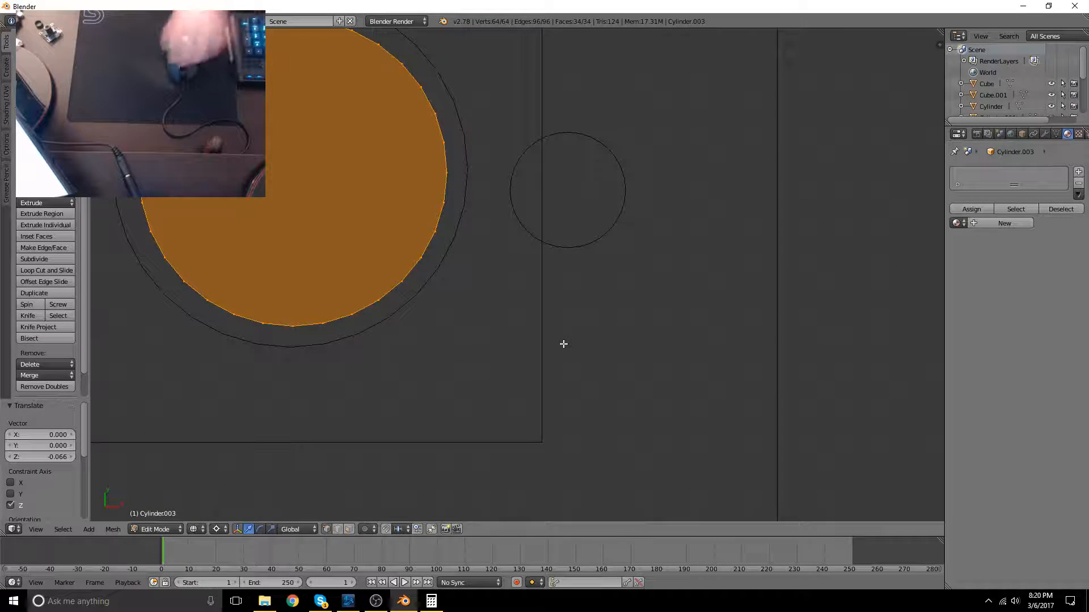
mouse_move(377, 168)
middle_mouse_down("shift")
mouse_move(516, 282)
mouse_move(529, 239)
mouse_move(455, 296)
mouse_move(647, 241)
middle_mouse_up("shift")
key("z")
scroll(494, 268, "down", 5)
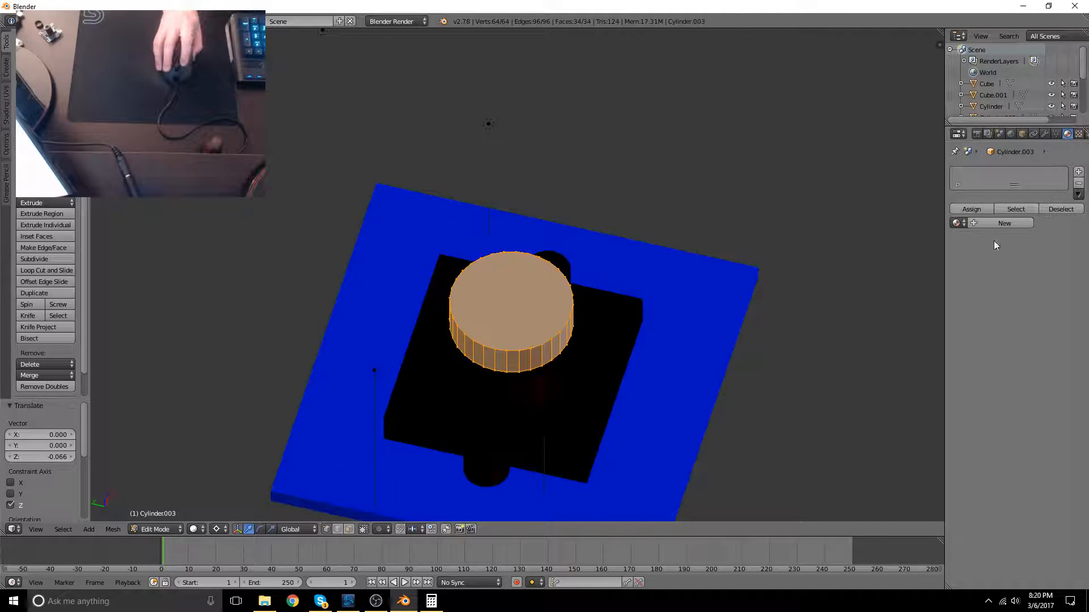
left_click(958, 223)
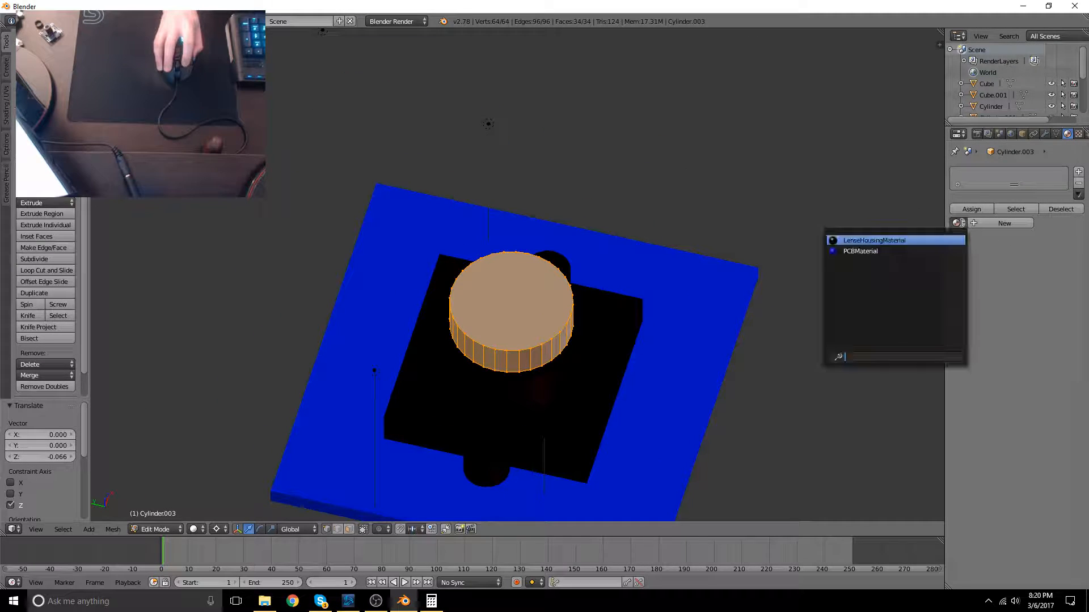
left_click(918, 240)
Switch the viewport to Material shading and return to Object Mode with the whole camera module in view
left_click(199, 530)
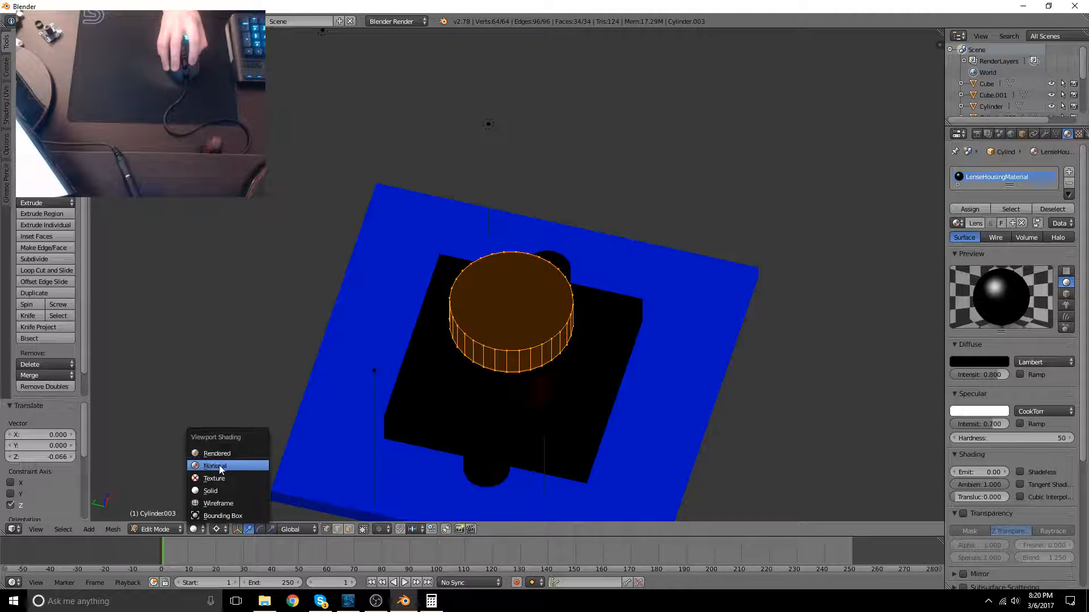
left_click(222, 453)
mouse_move(569, 374)
middle_mouse_down()
mouse_move(470, 337)
mouse_move(467, 358)
mouse_move(594, 396)
mouse_move(554, 377)
mouse_move(652, 379)
mouse_move(665, 308)
mouse_move(455, 382)
mouse_move(356, 398)
mouse_move(510, 376)
middle_mouse_up()
key("Tab")
middle_click_drag(607, 348, 491, 388)
scroll(488, 377, "down", 3)
Add another mesh cylinder at the PCB's origin corner and scale its mesh to 0.5 in Edit Mode
key("shift+a")
mouse_move(476, 414)
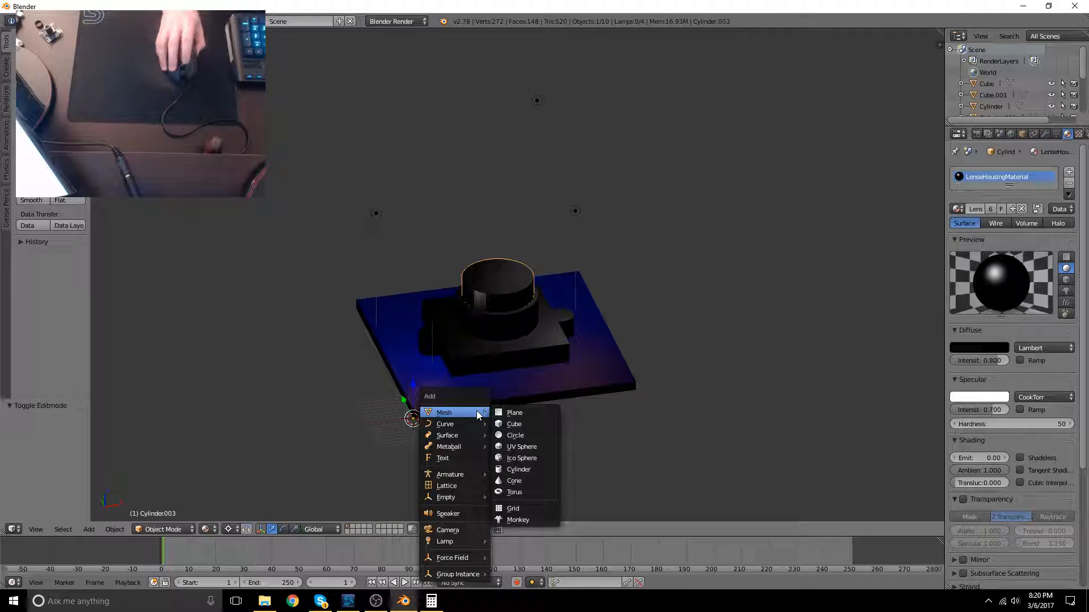
left_click(518, 469)
middle_click_drag(470, 482, 621, 369)
middle_click_drag(523, 403, 617, 338, "shift")
scroll(567, 336, "up", 5)
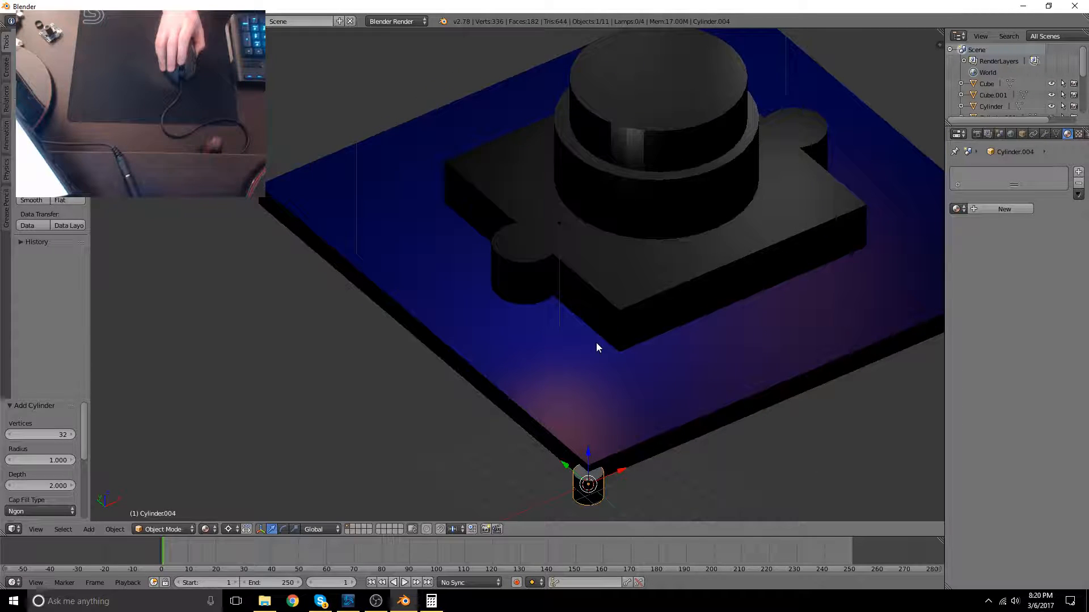
key("Tab")
type("s.5")
key("Return")
Shift the newest cylinder's mesh 0.5 units along Z, 0.5 along Y and 0.5 along X
key("g")
type("z.5")
key("Return")
type("gy.5")
key("Return")
type("g")
type("x.5")
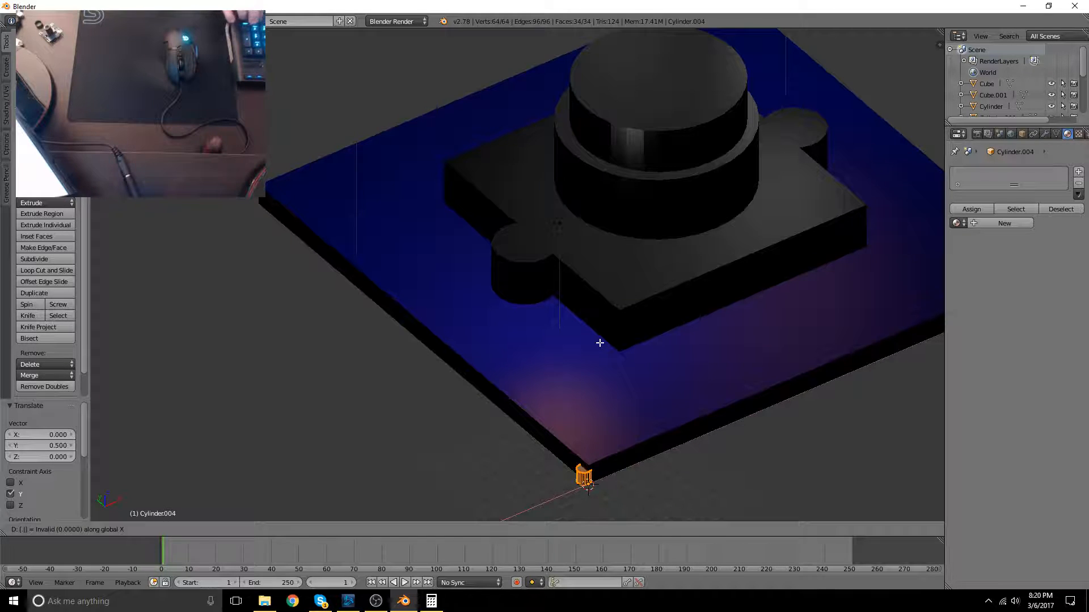
key("Return")
Examine the small cylinder's alignment with the PCB corner from several angles
middle_click_drag(697, 423, 508, 364)
scroll(508, 364, "up", 4)
middle_click_drag(331, 359, 676, 349, "shift")
middle_click_drag(423, 369, 525, 314)
middle_click_drag(730, 249, 340, 410, "shift")
middle_click_drag(570, 301, 486, 371, "shift")
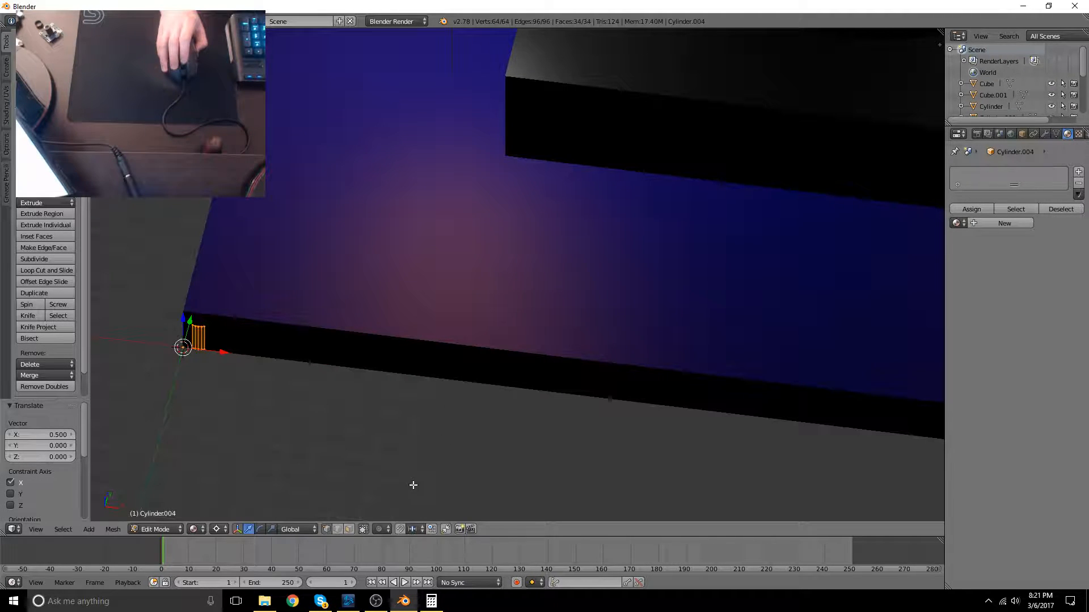
middle_click_drag(368, 376, 451, 382)
scroll(451, 382, "down", 4)
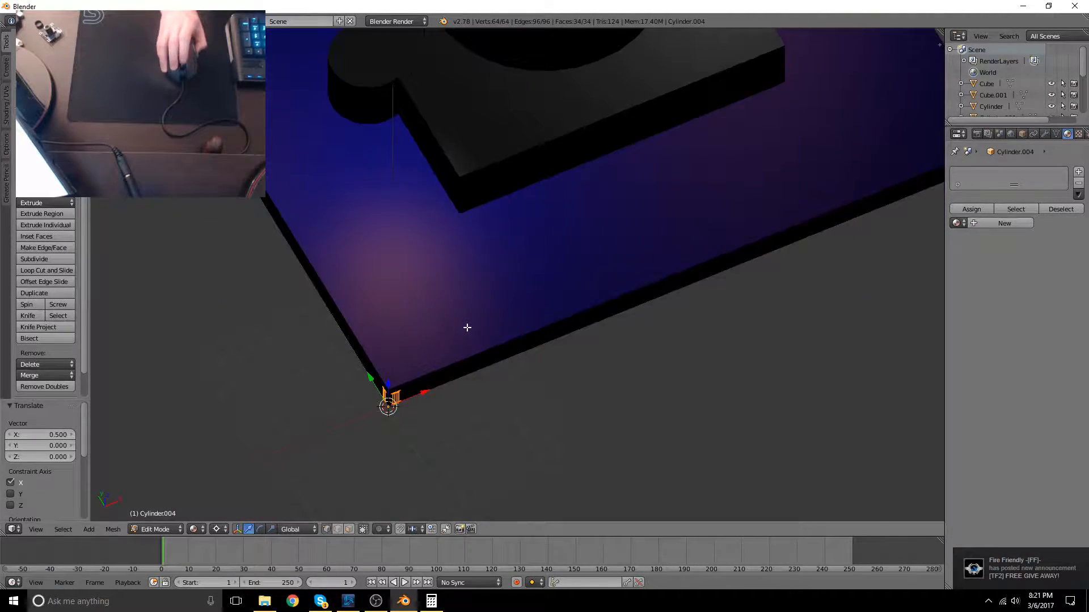
middle_click_drag(598, 287, 503, 318)
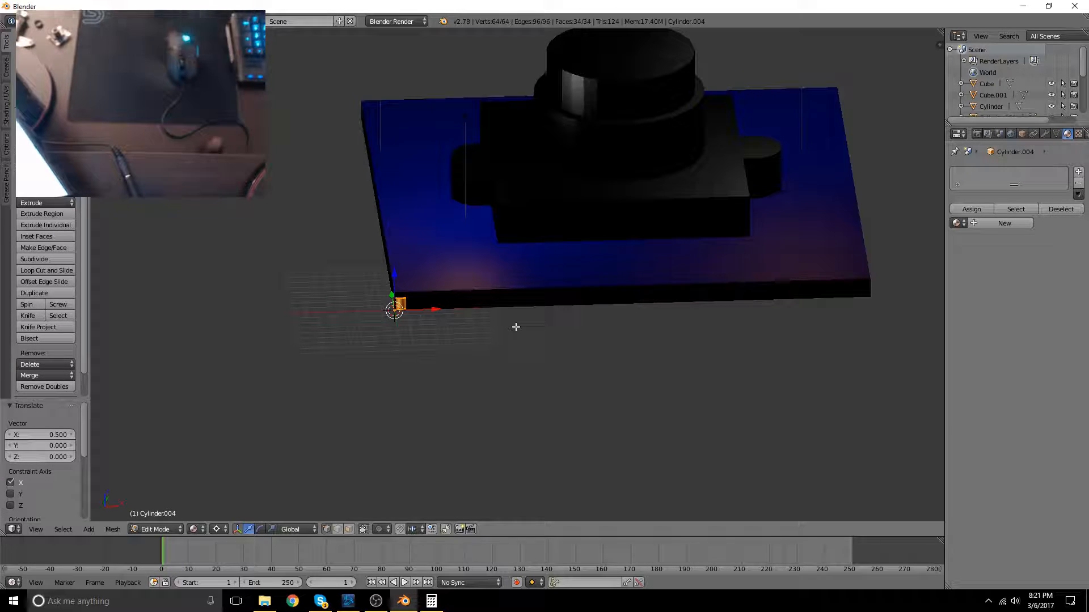
Scale the corner cylinder by 14 along X and by 14 along Y
type("sx14")
key("Return")
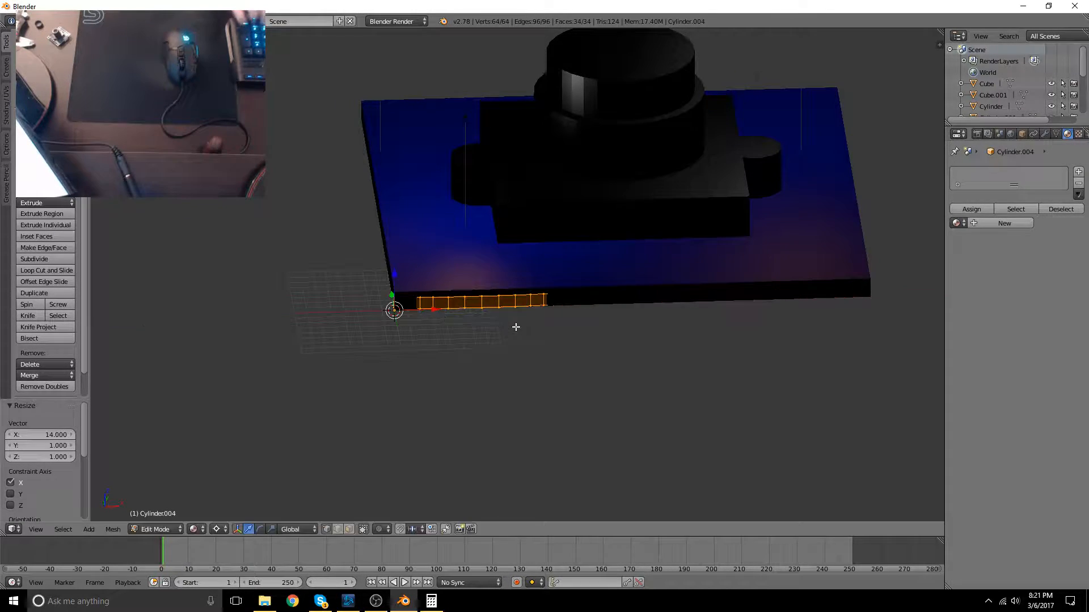
type("sy14")
key("Return")
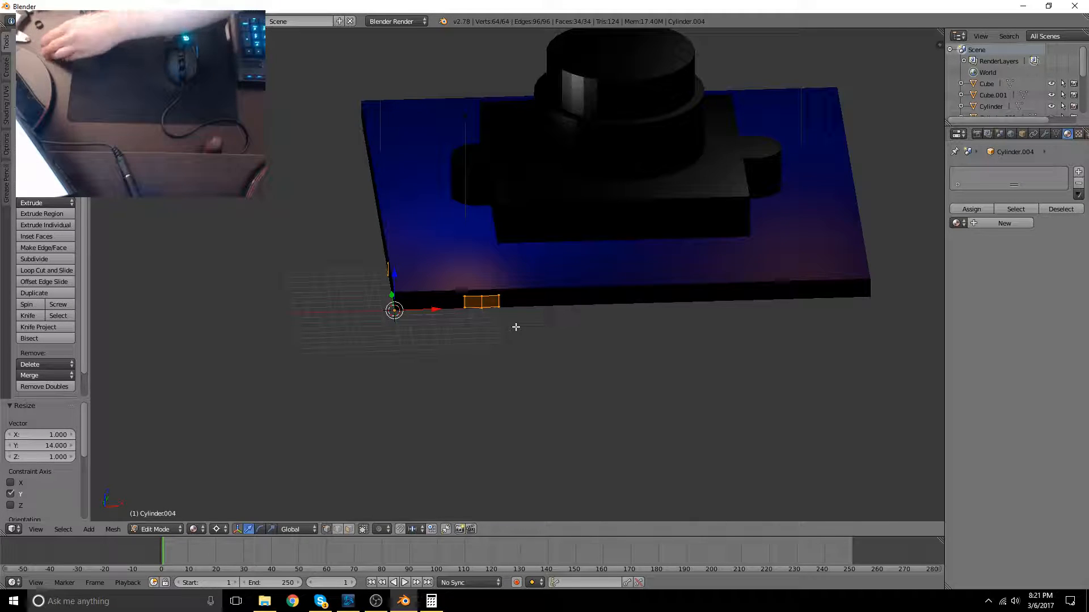
Scale the corner cylinder's mesh by 4 along Z
key("s")
key("z")
key("4")
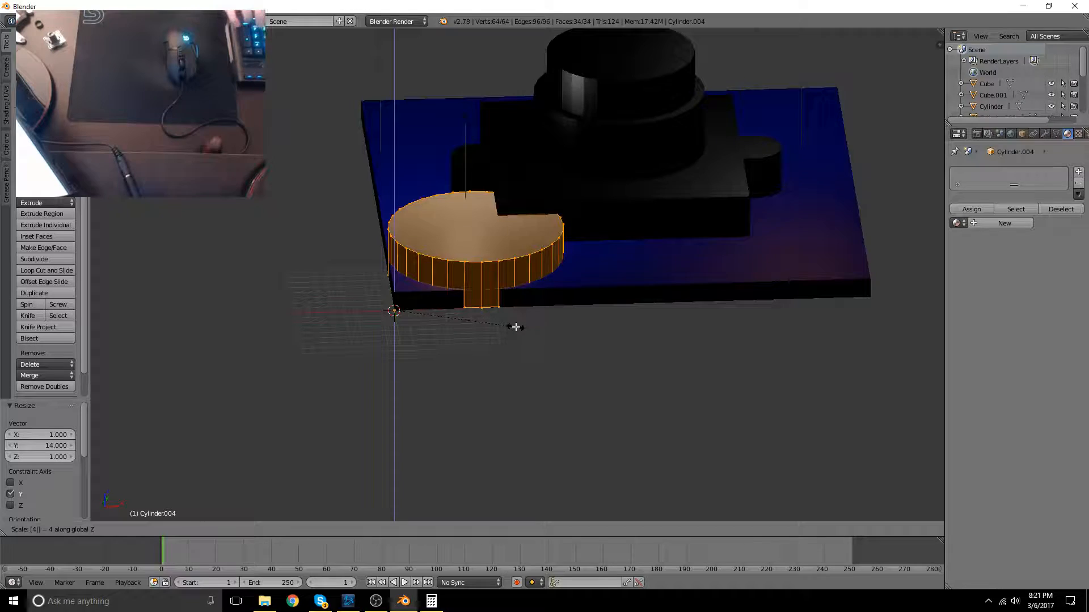
key("Return")
Move the large cylinder's mesh about 12.36 units along X and 12.5 along Y, centring it over the lens circles in top view
key("KP_1")
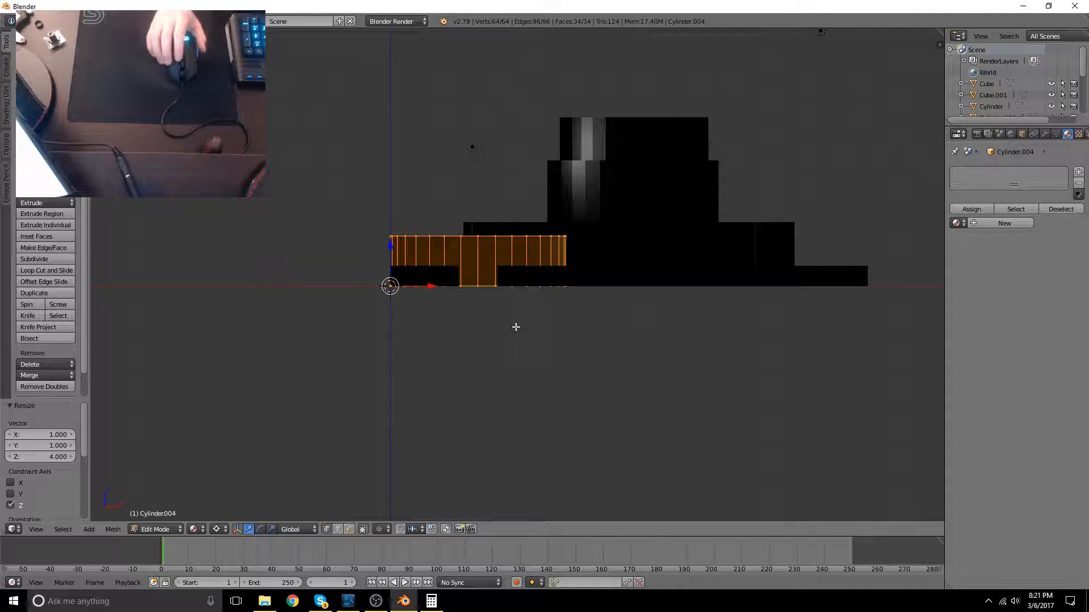
key("z")
middle_click_drag(551, 315, 545, 406, "shift")
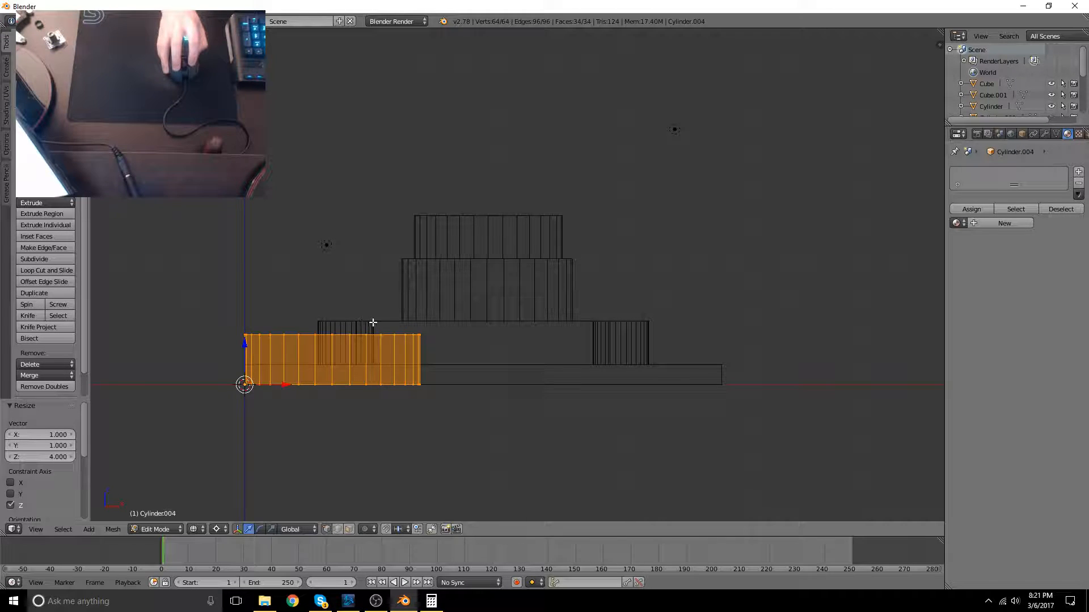
key("KP_7")
middle_click_drag(521, 277, 443, 408, "shift")
middle_click_drag(546, 255, 531, 320, "shift")
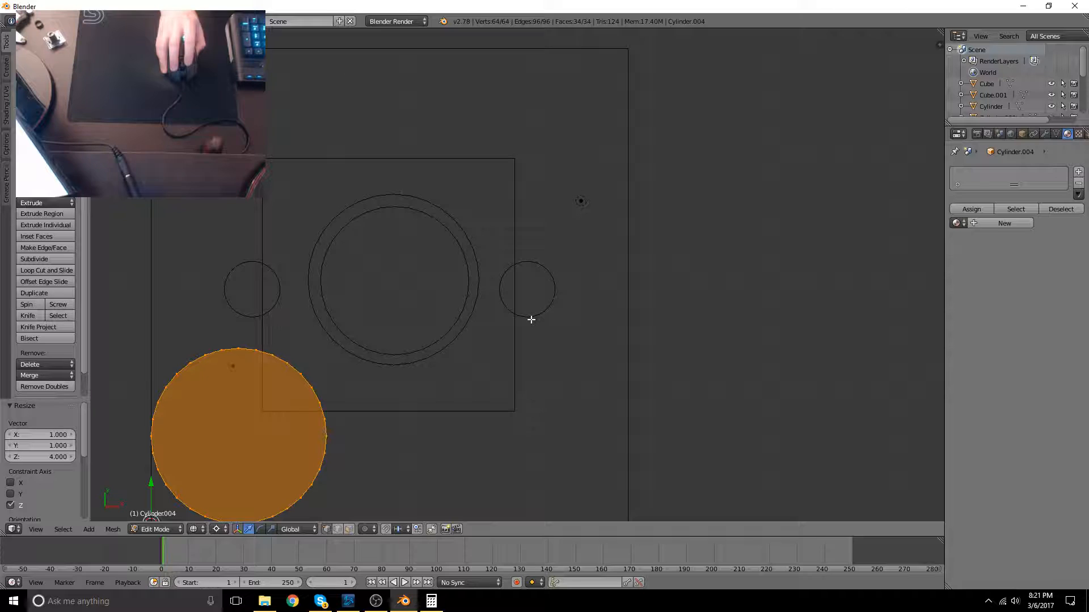
key("g")
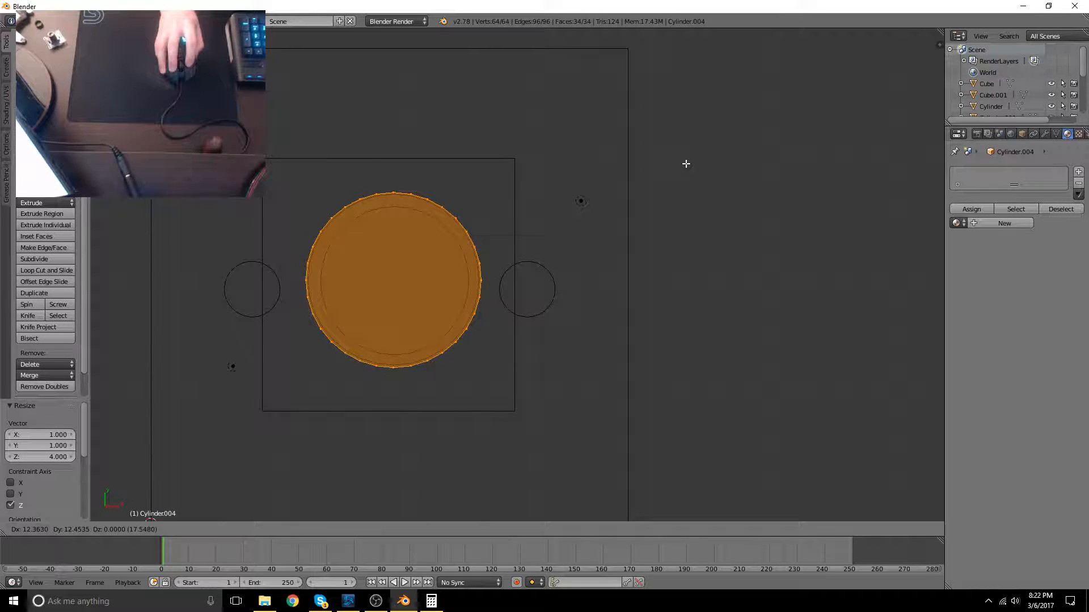
left_click(686, 164)
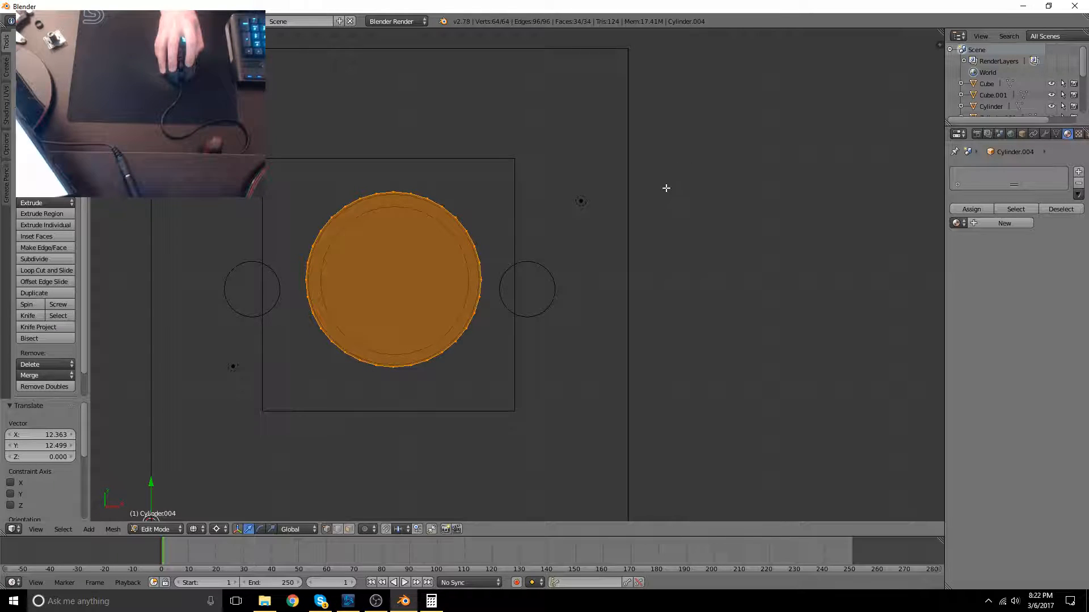
Raise the large cylinder about 13.45 units along Z so it rests on top of the lens stack
key("KP_1")
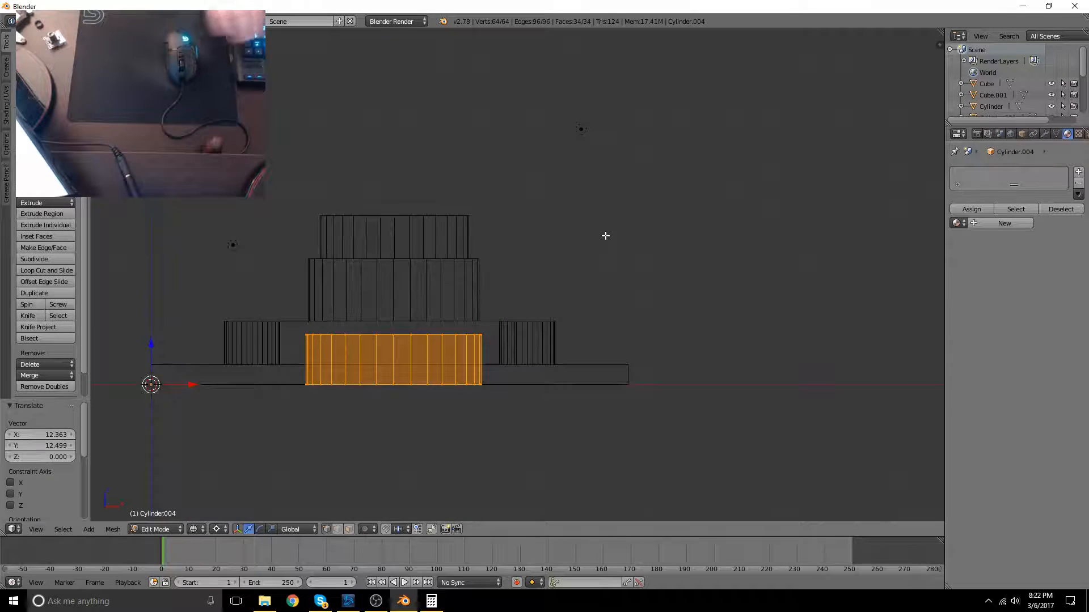
key("g")
key("z")
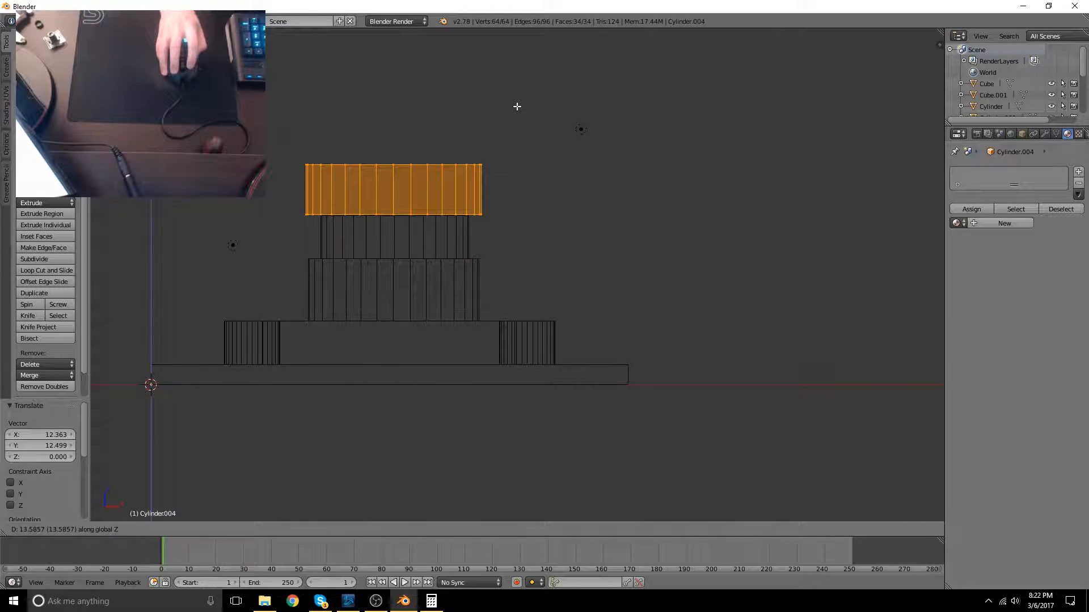
left_click(516, 108)
middle_click_drag(607, 144, 543, 230)
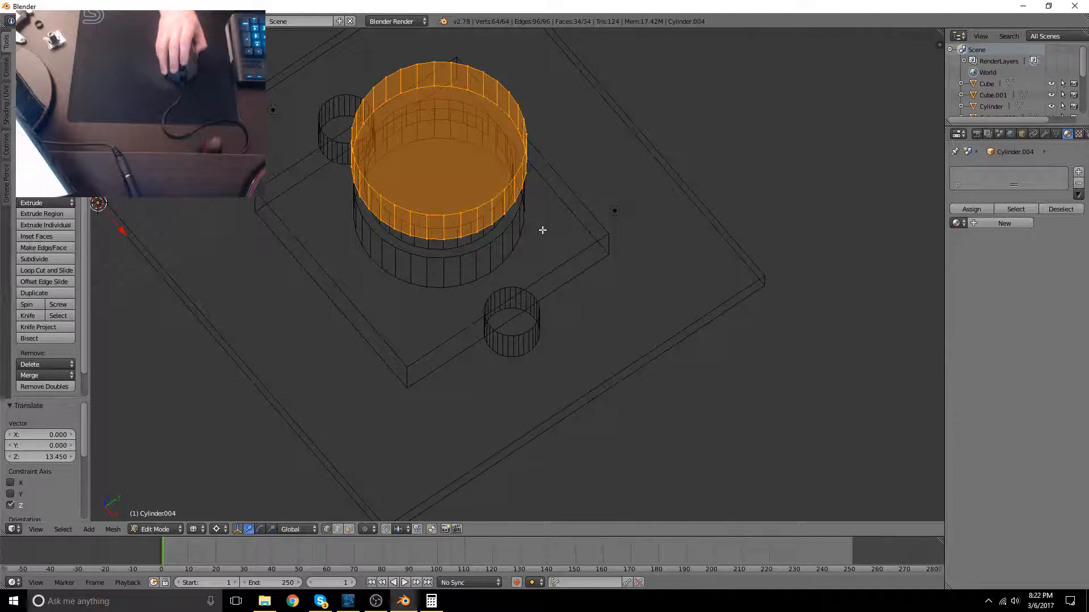
middle_click_drag(296, 367, 485, 319)
middle_click_drag(520, 289, 324, 301)
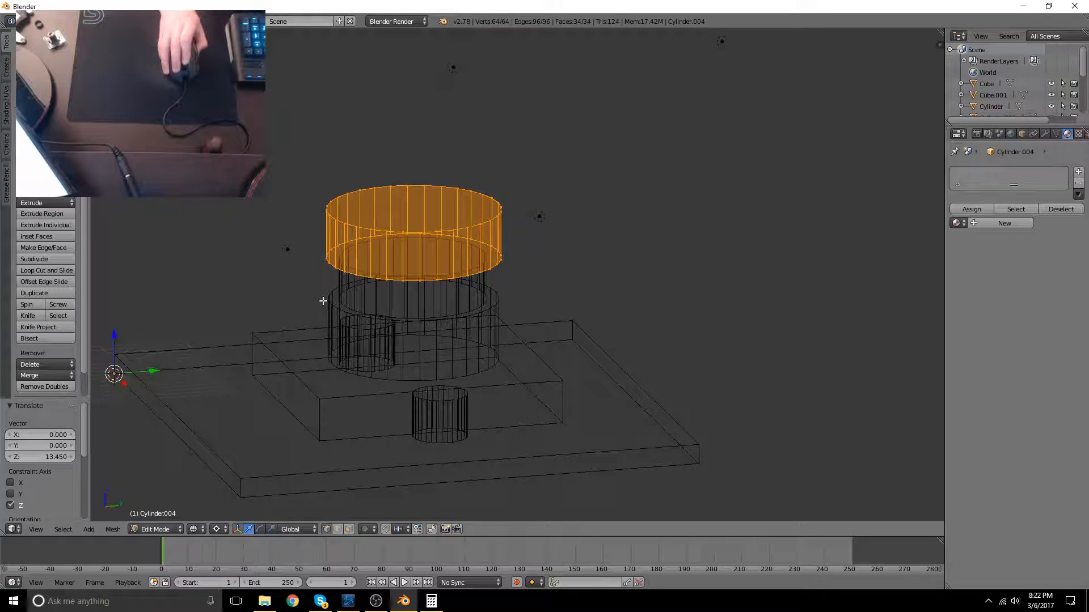
Return to solid shading and assign the existing LenseHousingMaterial to the top cylinder
key("z")
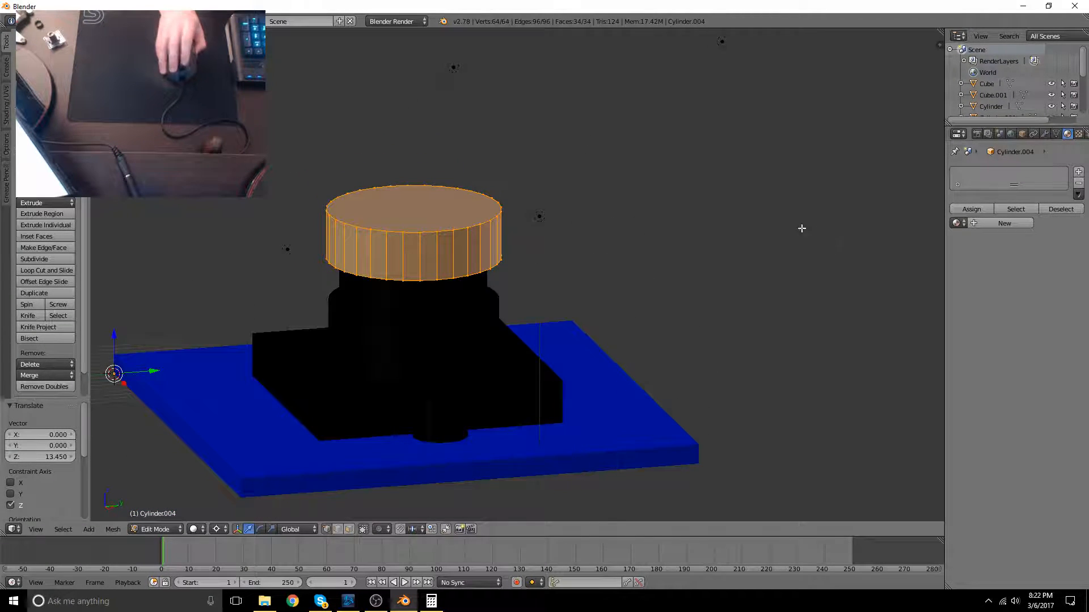
left_click(956, 223)
left_click(850, 250)
Leave Edit Mode and show the camera model in Material viewport shading
middle_click_drag(510, 249, 577, 321)
key("Tab")
left_click(205, 529)
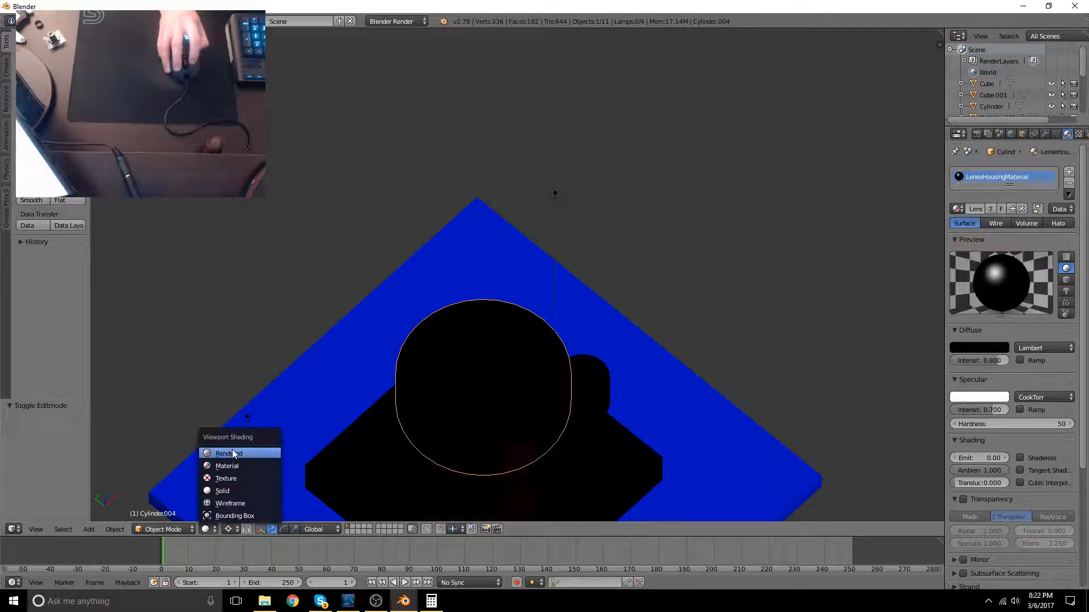
left_click(229, 464)
middle_click_drag(230, 464, 509, 326)
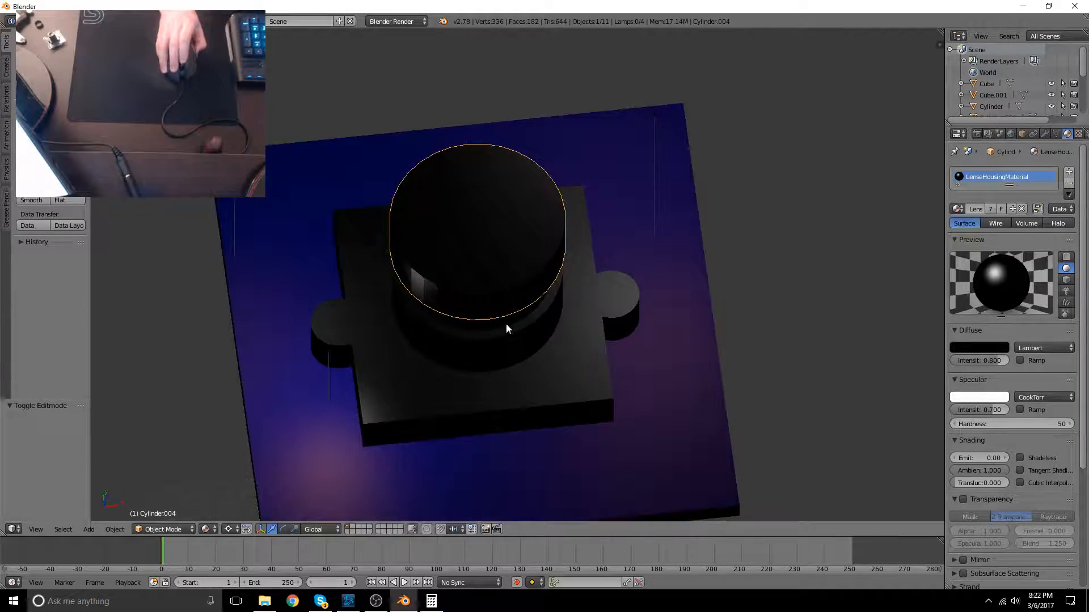
Put the top lens cylinder back into Edit Mode
key("Tab")
middle_click_drag(531, 282, 499, 350)
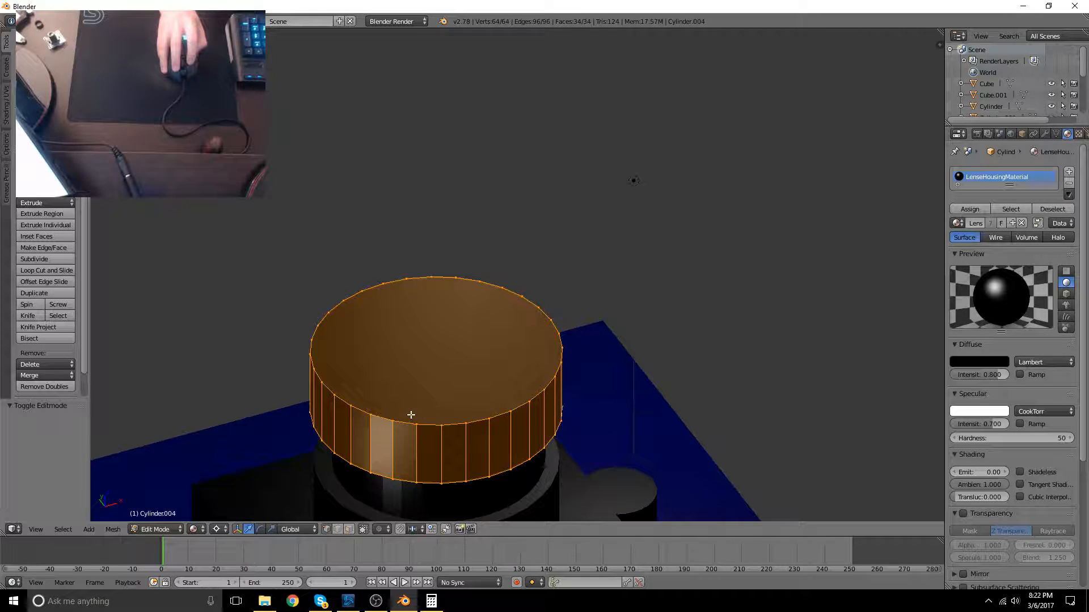
key("ctrl+r")
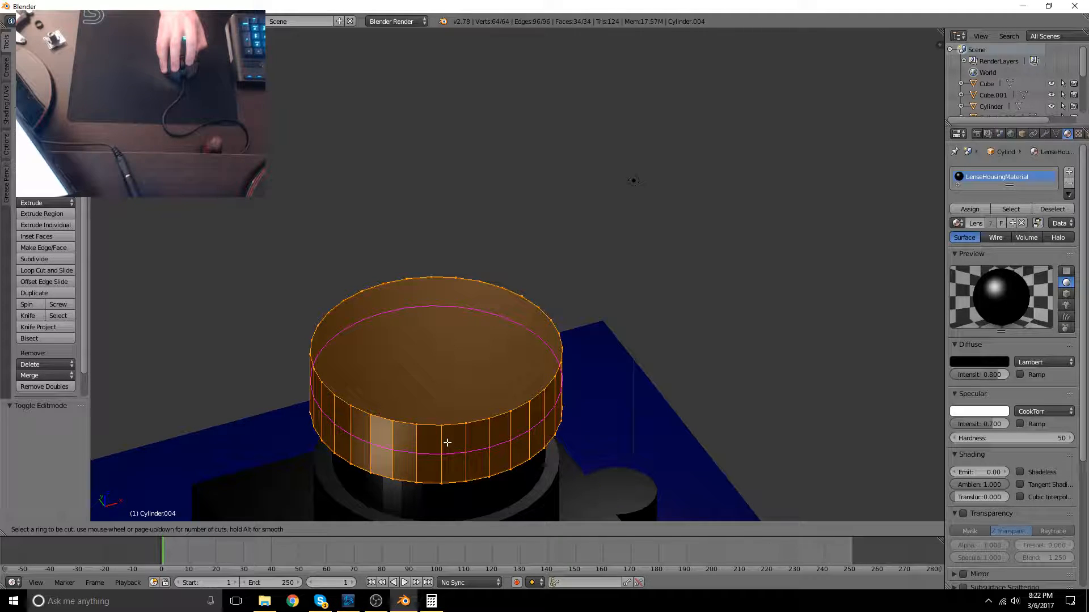
key("Escape")
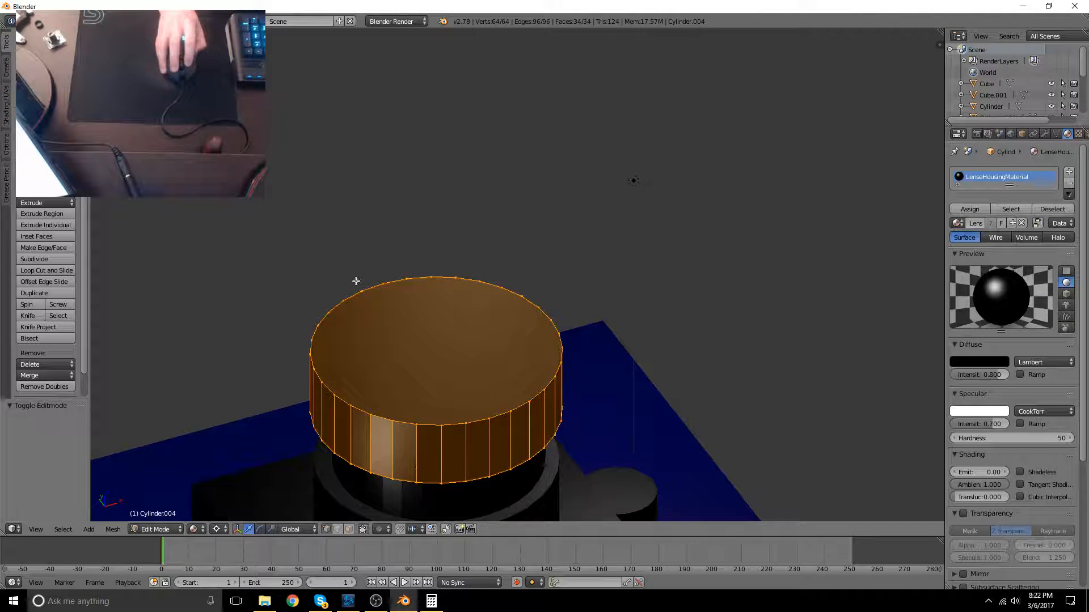
middle_click_drag(516, 322, 588, 206)
middle_click_drag(644, 312, 545, 330)
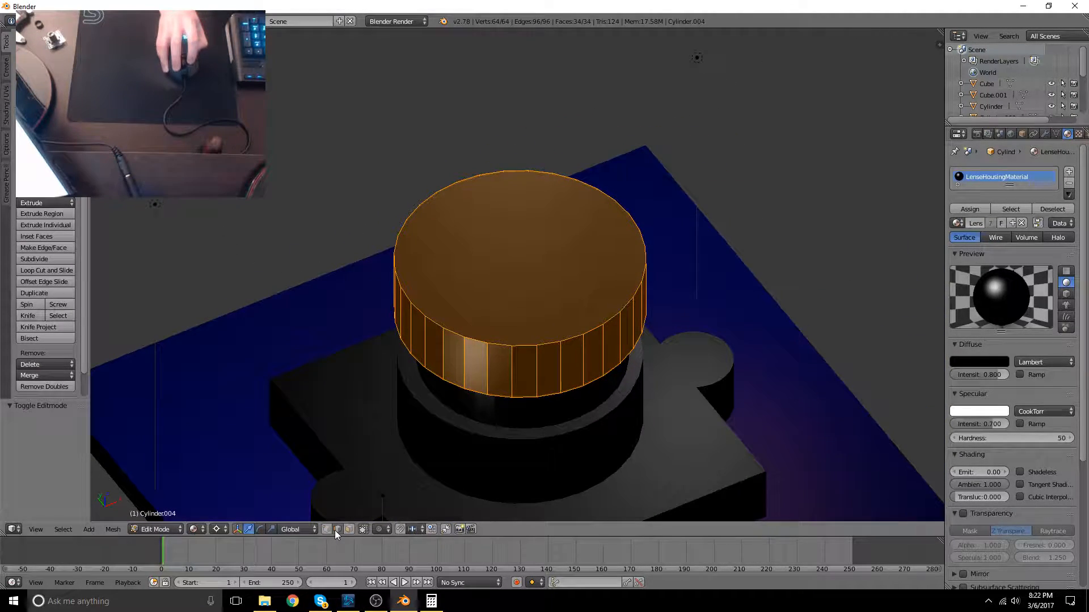
left_click(349, 529)
left_click(328, 529)
middle_click_drag(593, 350, 532, 400, "shift")
middle_click_drag(460, 401, 460, 377)
key("ctrl+r")
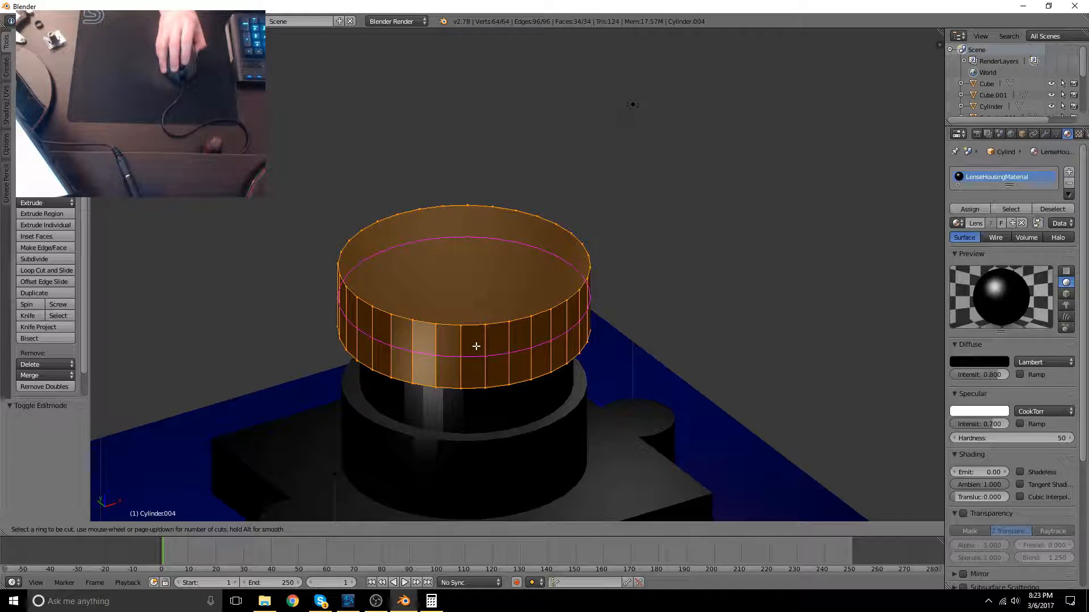
right_click(487, 348)
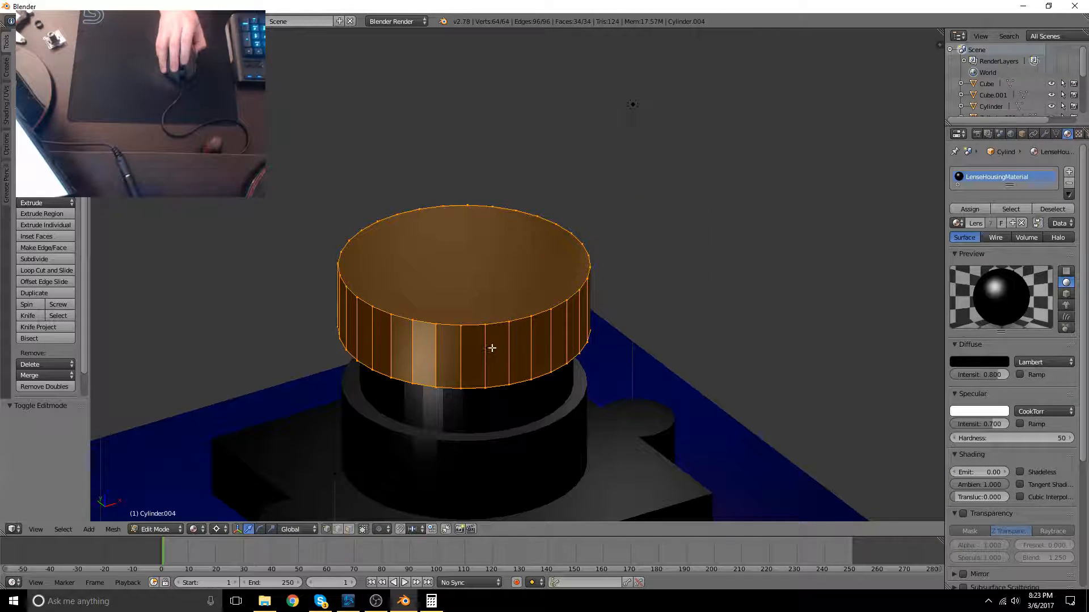
Add one horizontal loop cut around the middle of the top cylinder's side without sliding it
key("ctrl+r")
left_click(536, 345)
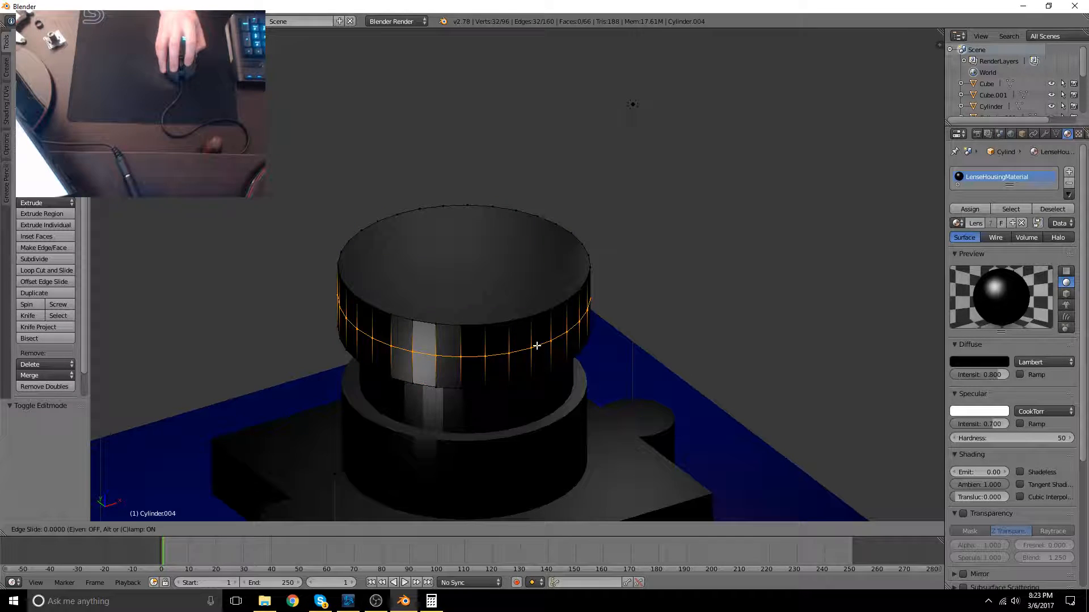
right_click(536, 346)
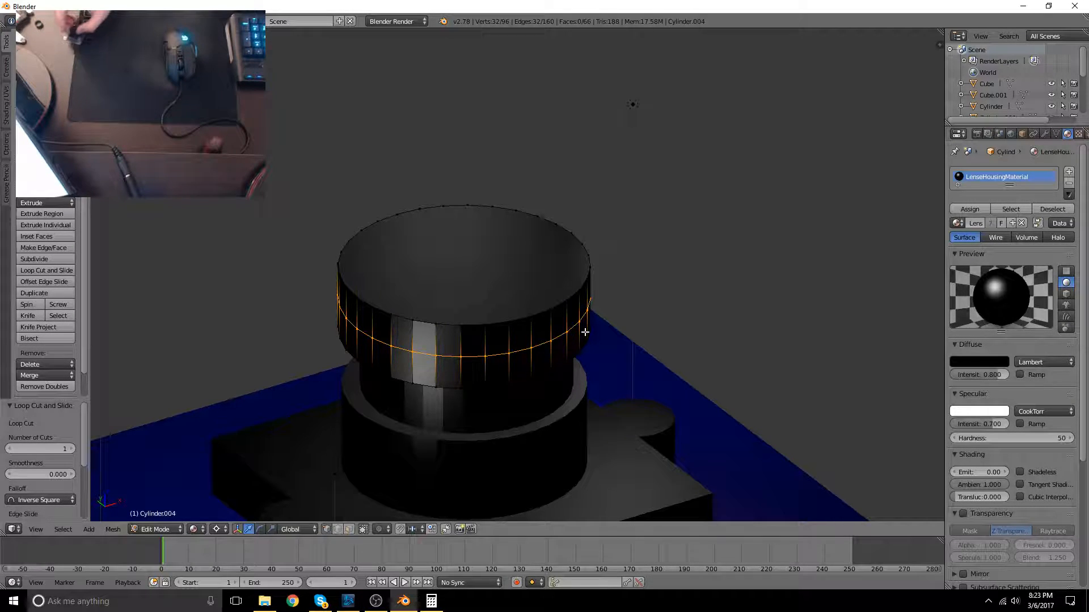
In front wireframe view, move the new edge loop up about 1.79 units along Z to just below the cylinder's upper rim
middle_click_drag(743, 258, 538, 354)
key("KP_7")
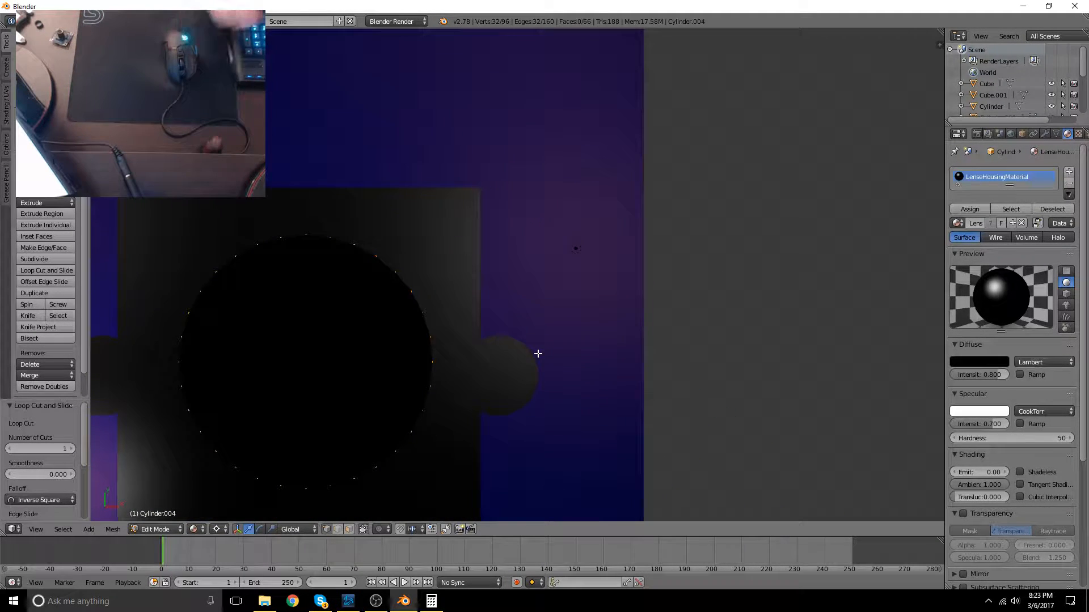
key("KP_1")
key("z")
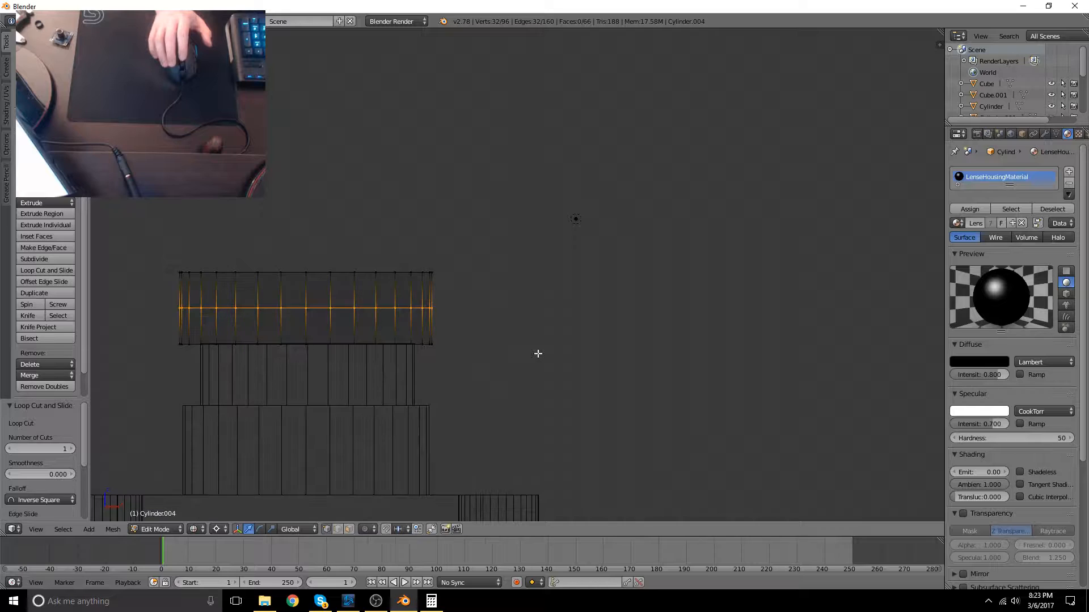
middle_click_drag(533, 346, 675, 362, "shift")
key("g")
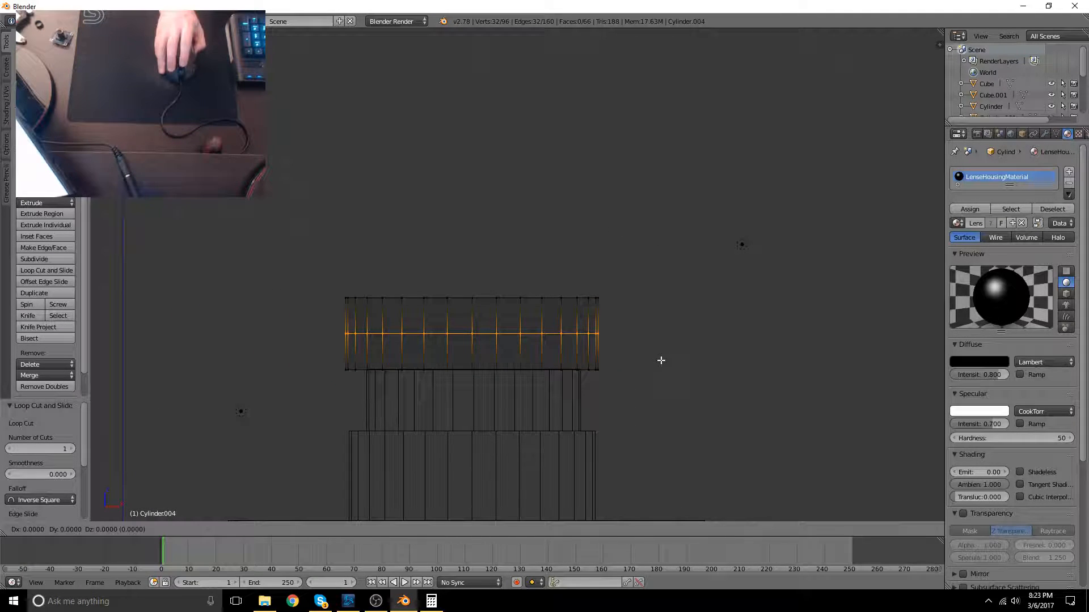
key("z")
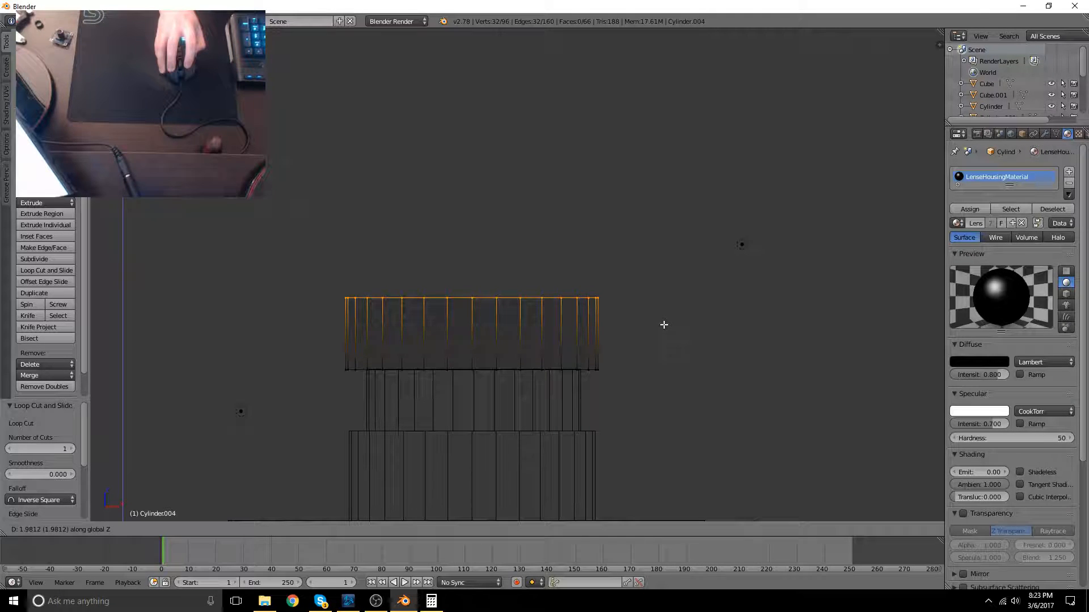
left_click(663, 328)
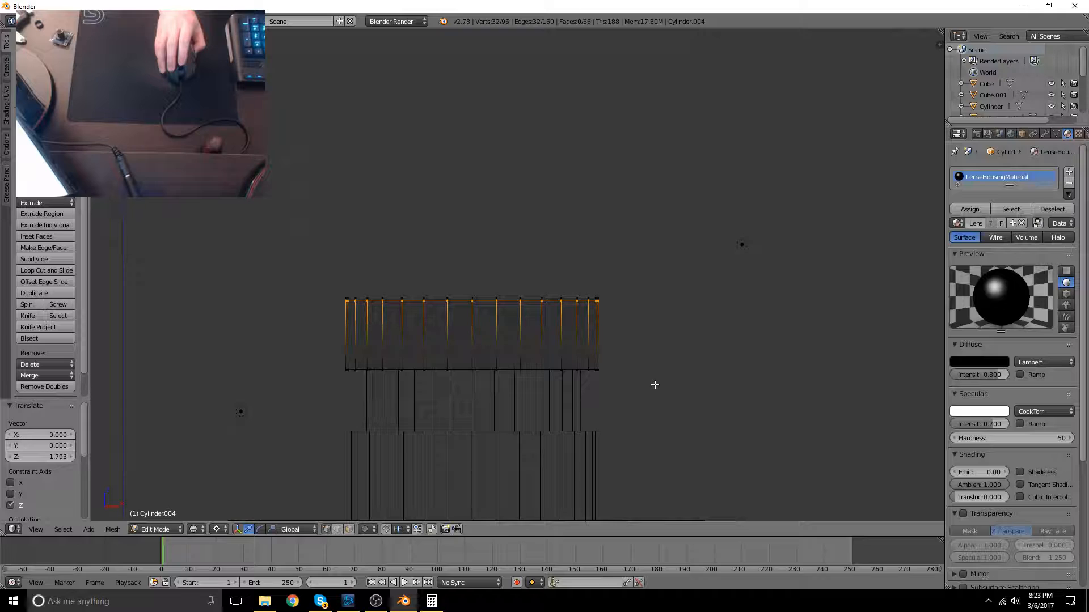
Select the cylinder's upper rim loop and scale it to about 0.977 using the Median Point pivot
scroll(664, 377, "up", 4)
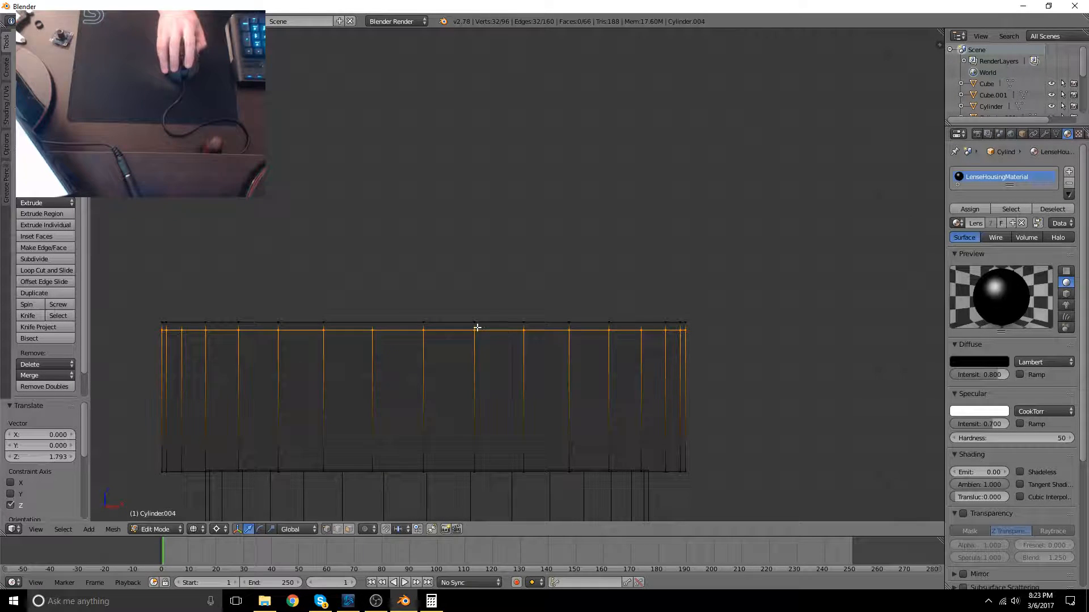
right_click(474, 321, "alt")
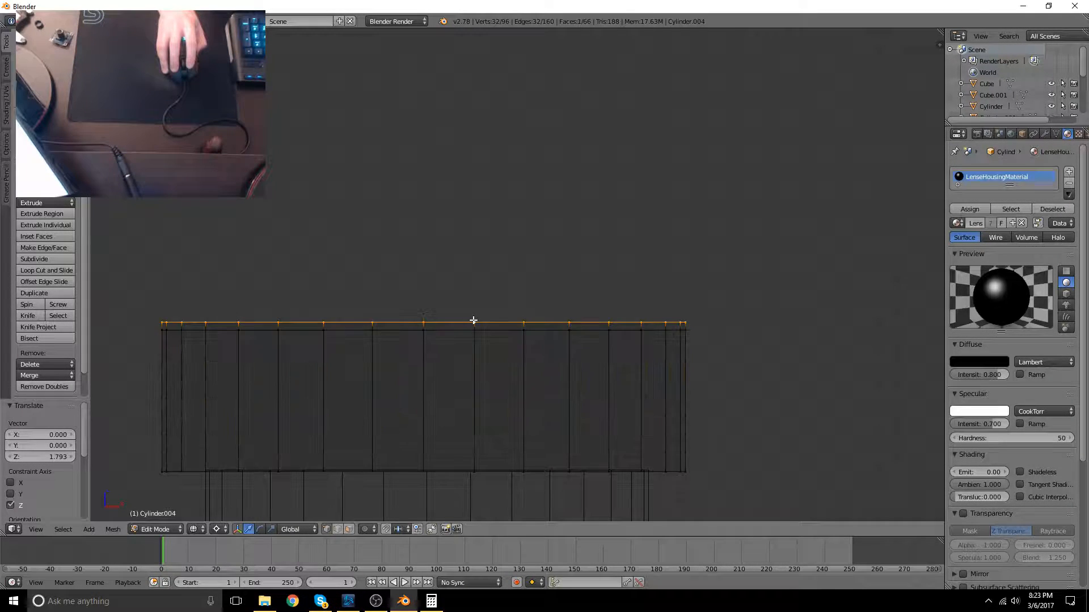
middle_click_drag(513, 338, 544, 376)
key("KP_1")
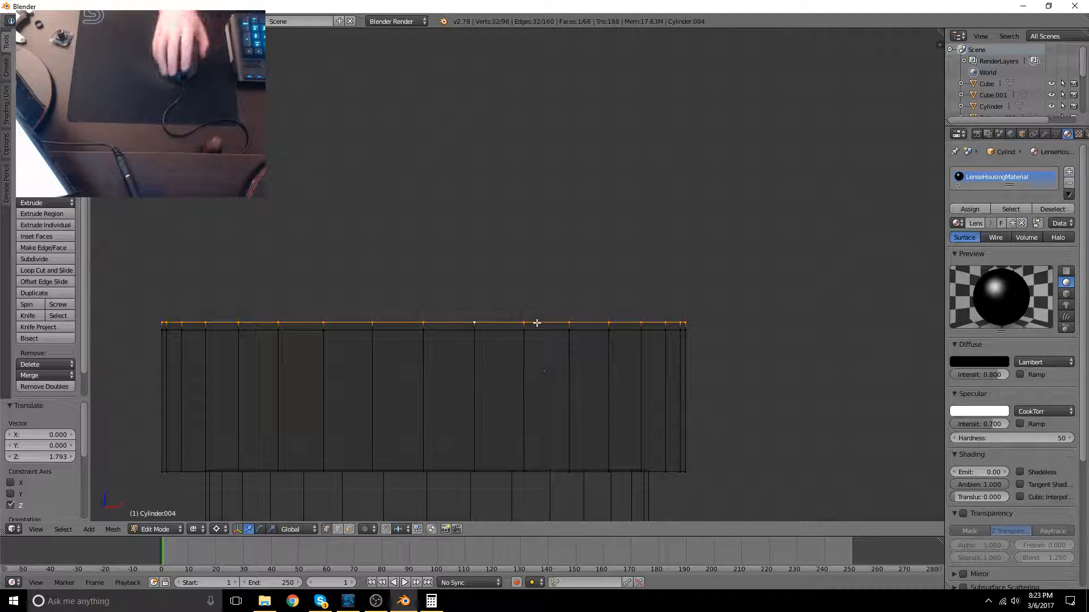
key("g")
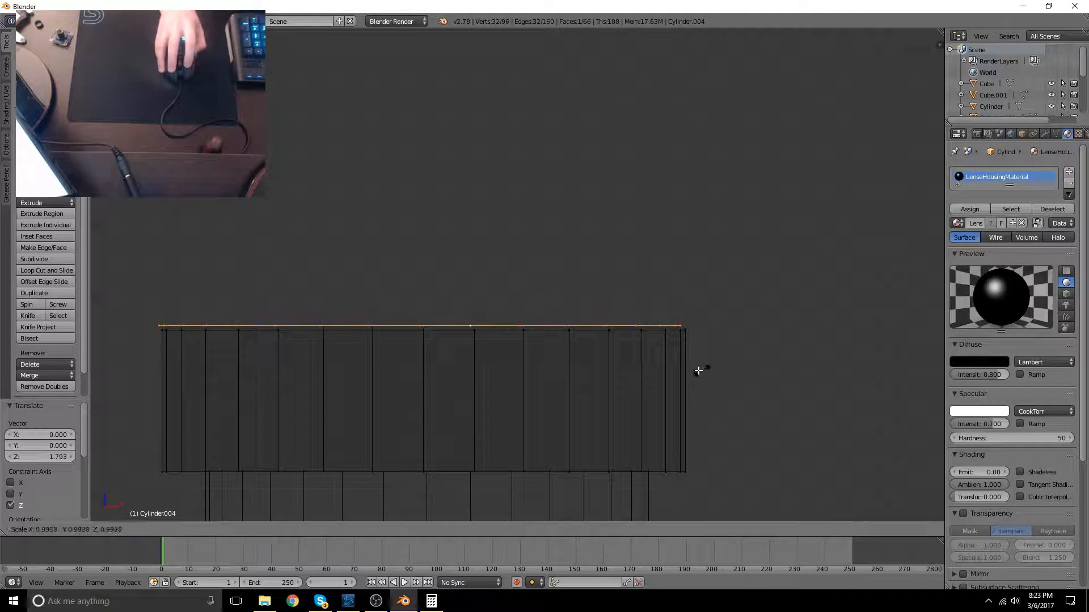
right_click(678, 371)
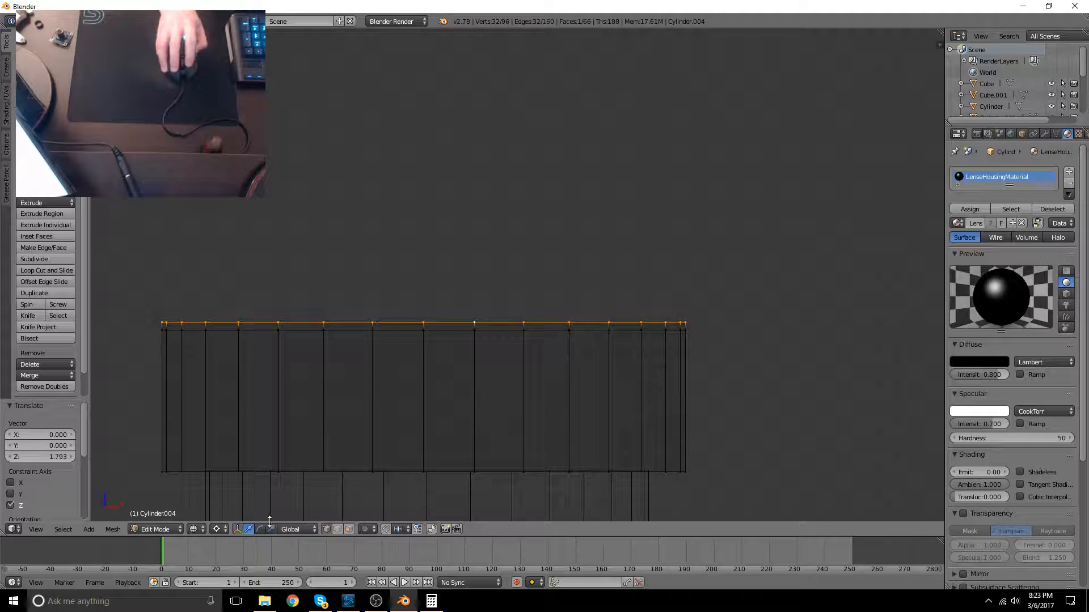
left_click(196, 529)
left_click(216, 530)
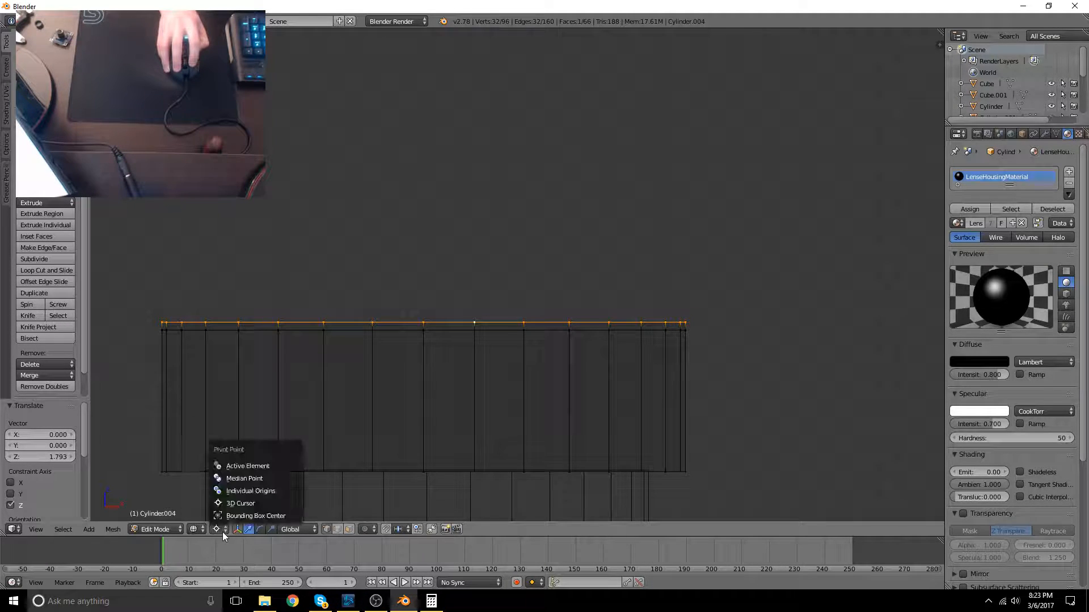
left_click(256, 477)
key("s")
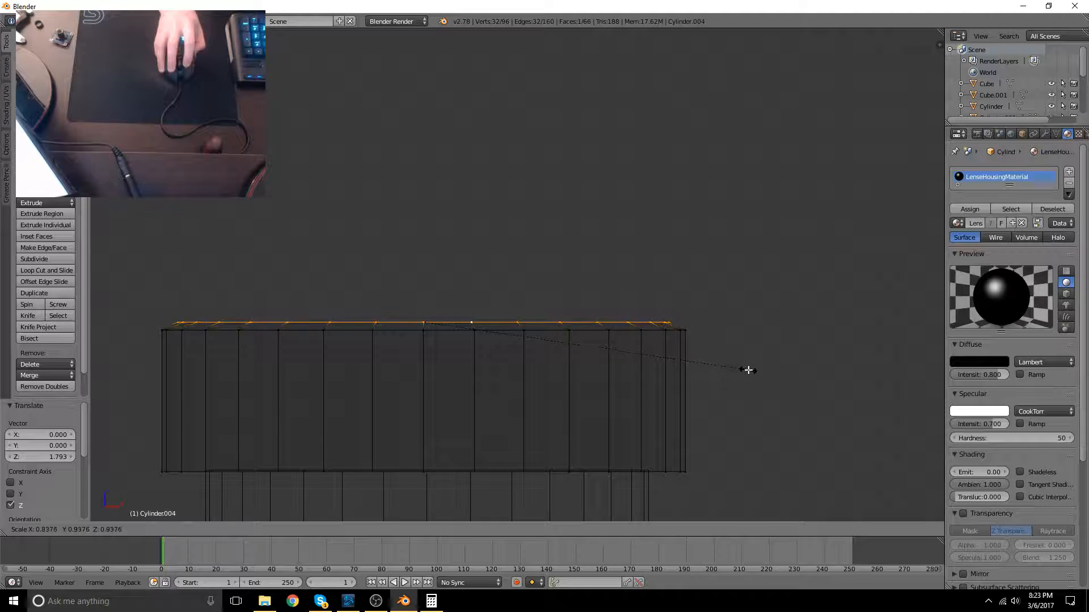
left_click(761, 371)
Select the edge loop just below the top cylinder's scaled rim and raise it about 0.227 along Z to rim level
right_click(328, 331)
right_click(275, 332, "alt")
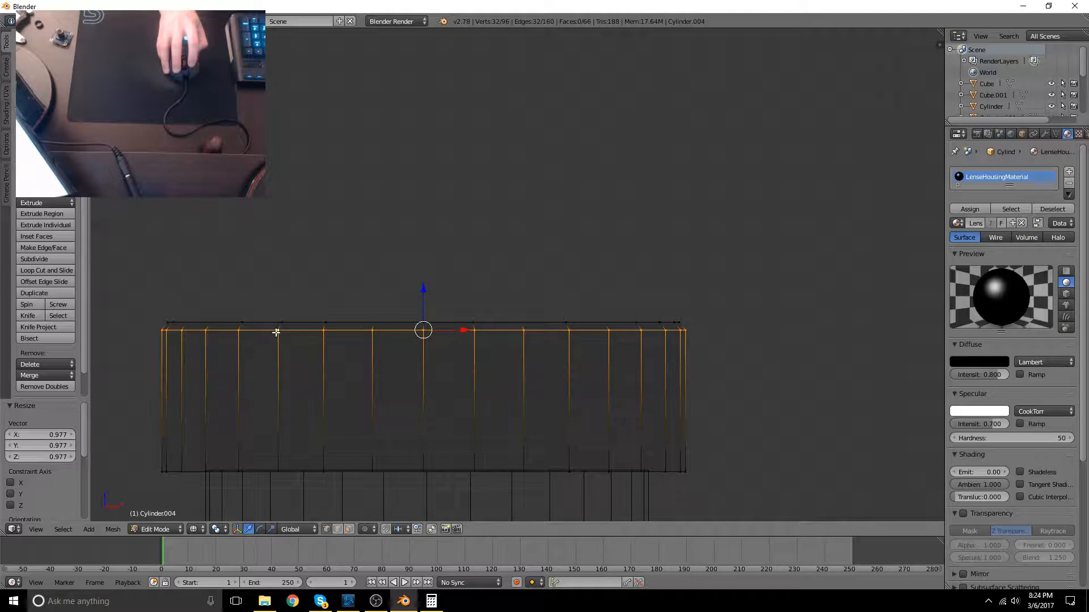
key("g")
key("z")
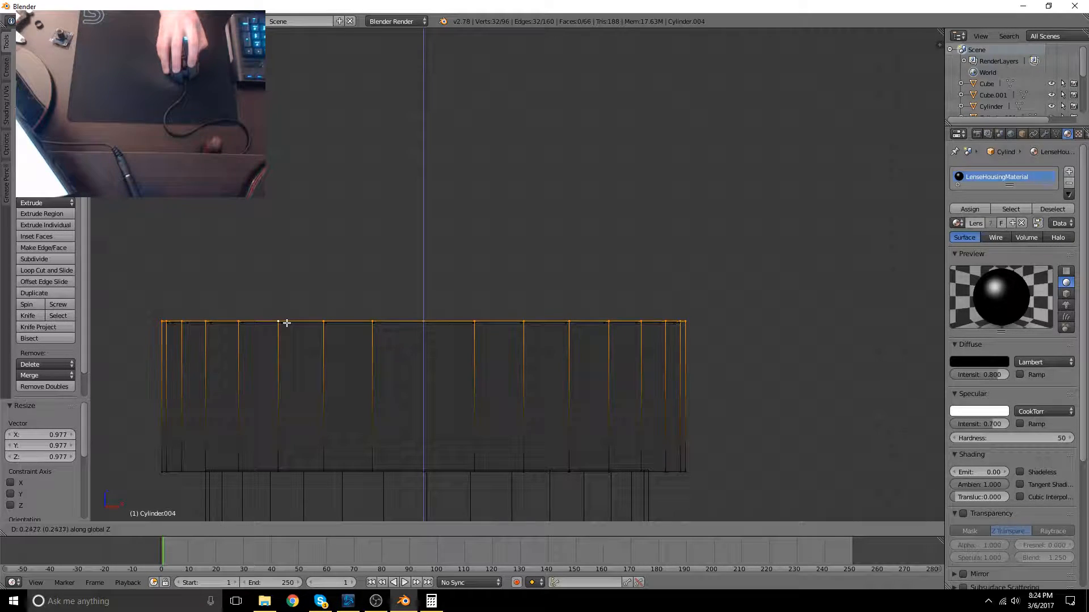
left_click(287, 322)
Select the inner edge loop of the top cylinder's upper face and scale it to about 0.694
middle_click_drag(287, 322, 153, 320)
right_click(152, 330)
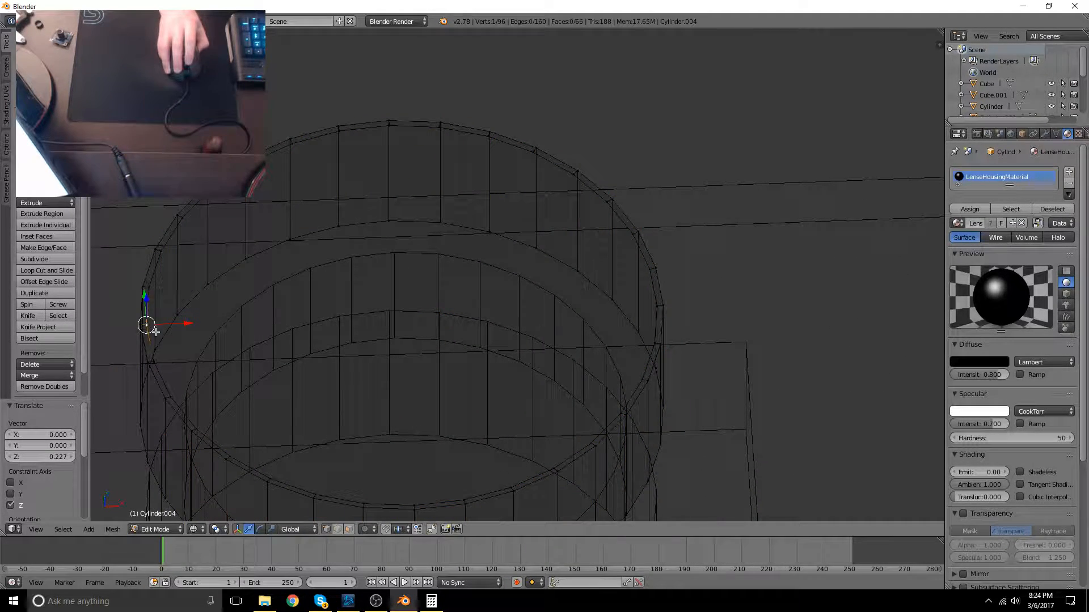
right_click(152, 359, "alt")
right_click(145, 324)
right_click(151, 289, "alt")
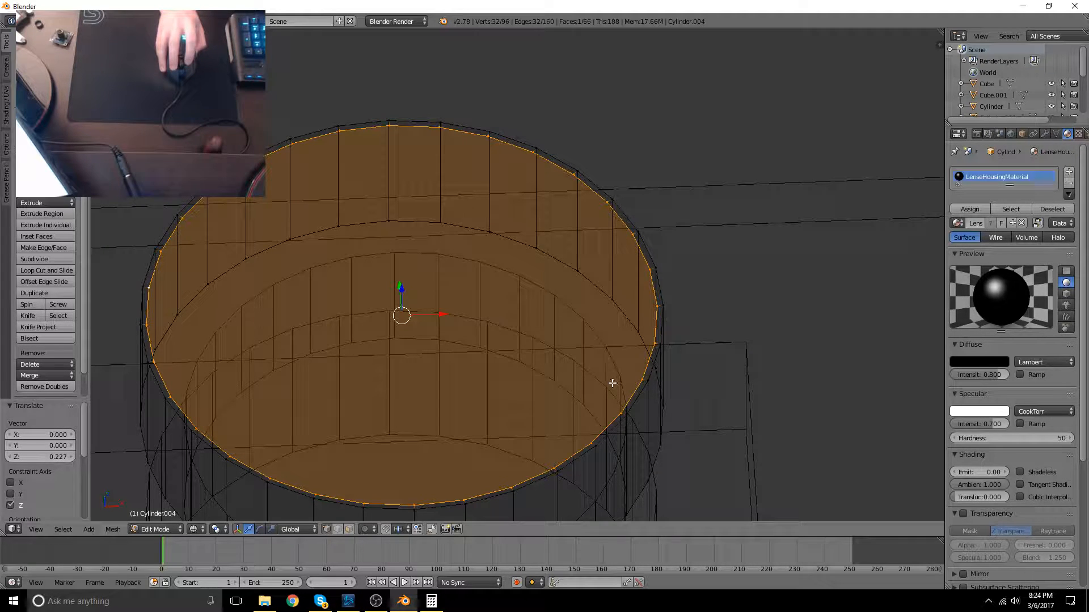
key("s")
left_click(550, 354)
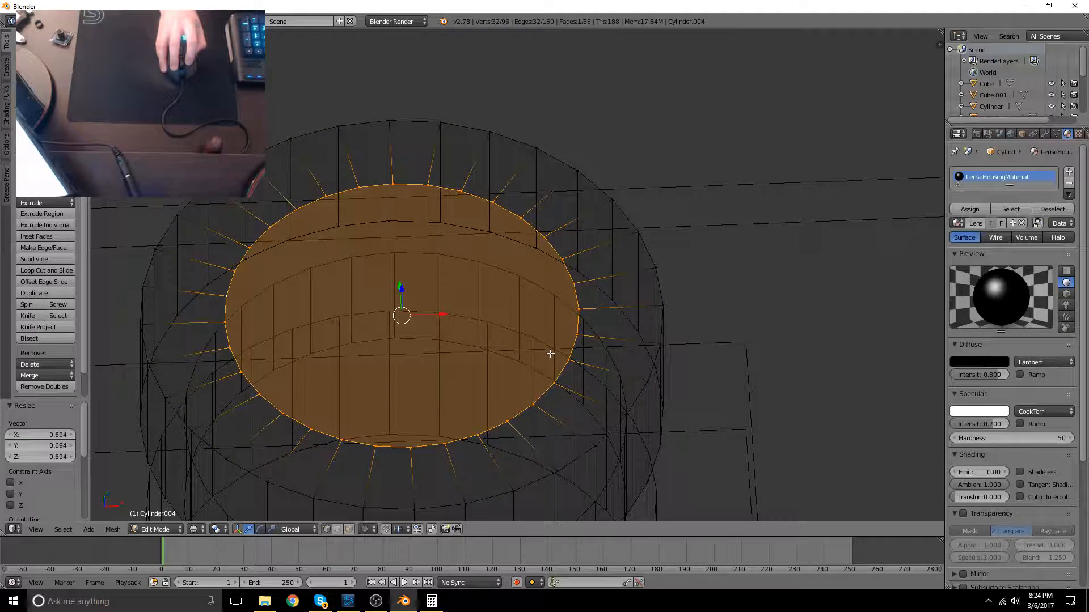
Add one circular loop cut midway across the flat ring on top of the cylinder without sliding it
key("ctrl+r")
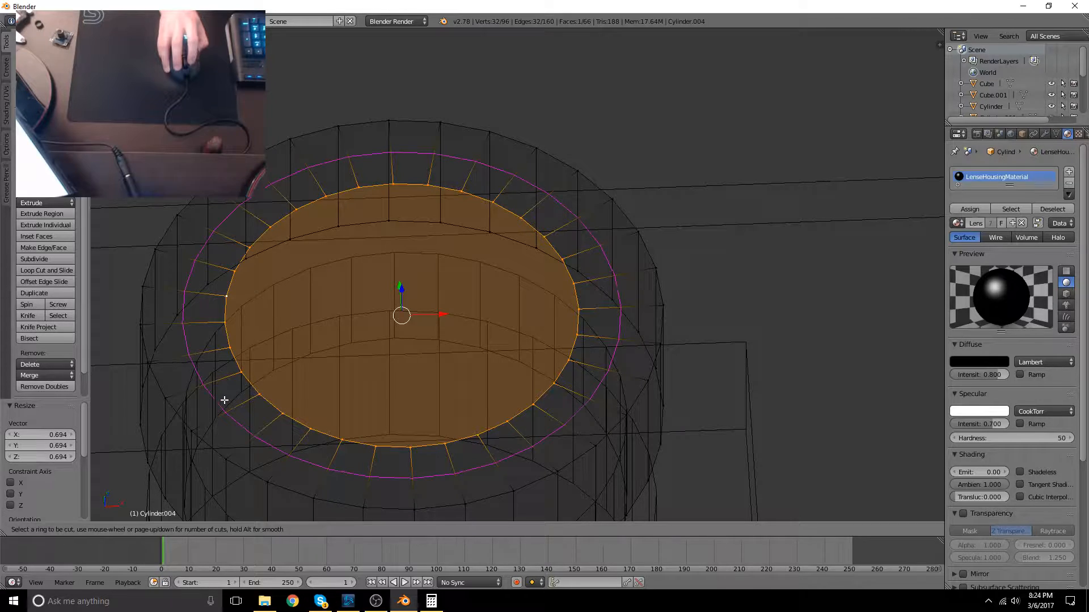
left_click(224, 400)
right_click(225, 401)
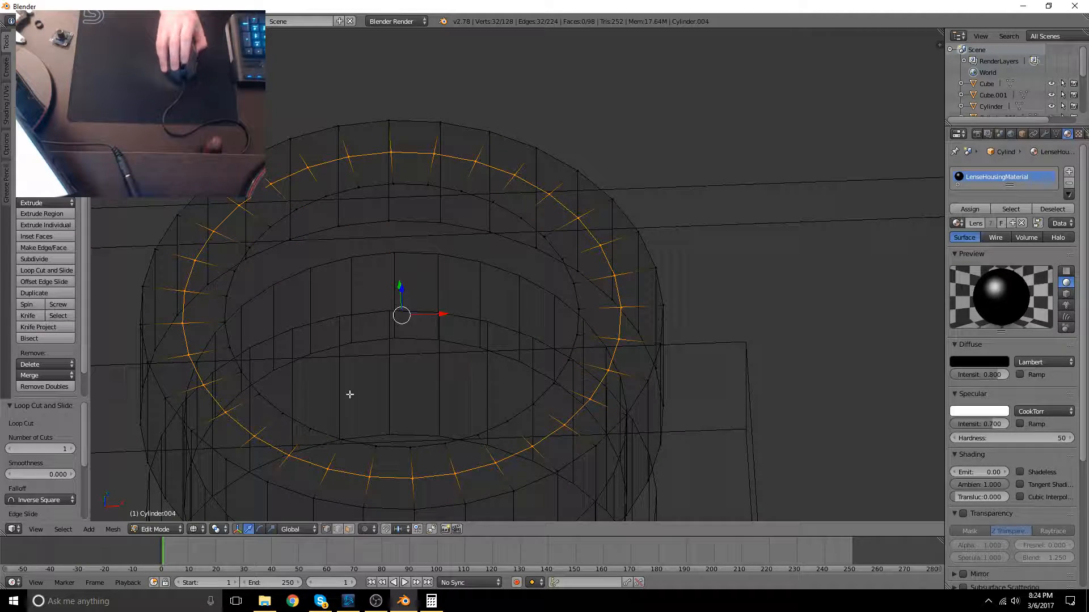
Select the innermost loop and, in front view, move it down about 6.658 along Z to form a recess
right_click(258, 393)
right_click(244, 375, "alt")
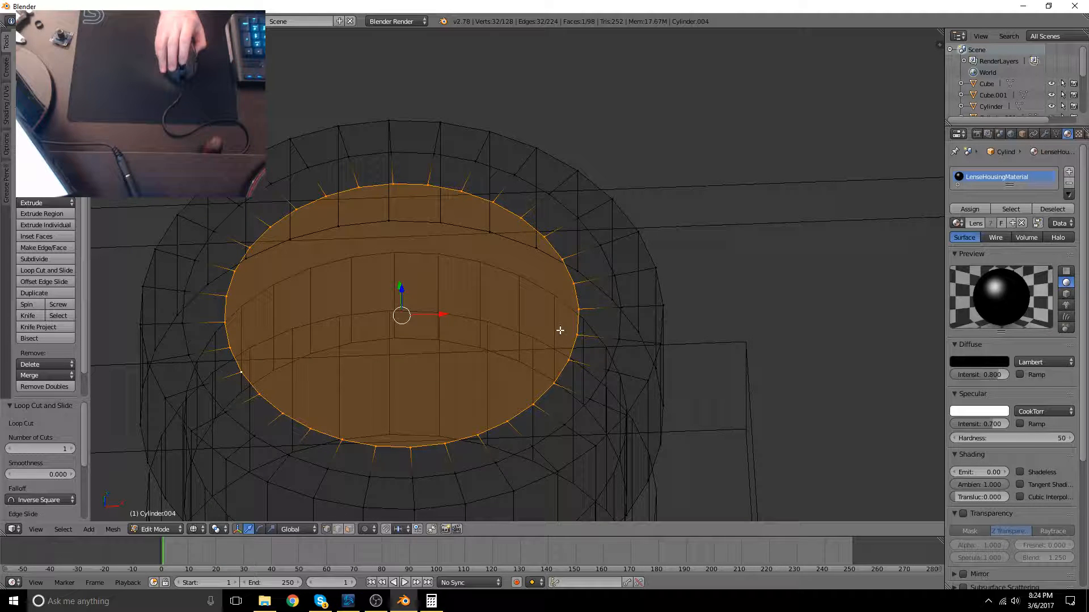
key("KP_1")
key("s")
key("Escape")
key("g")
key("z")
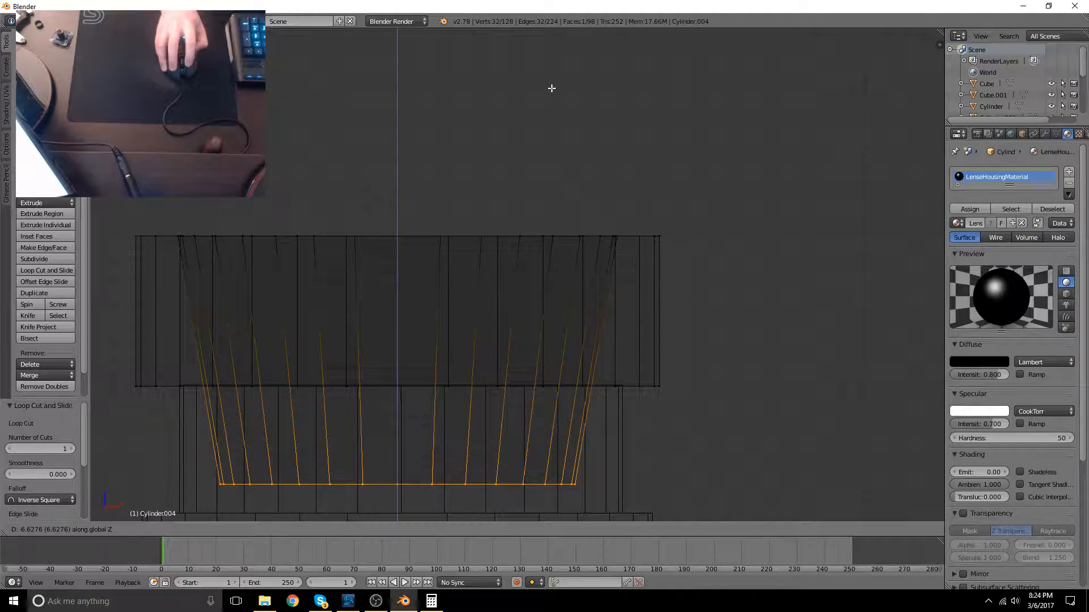
left_click(549, 90)
Select the middle edge loop on the cylinder's top ring and set the viewport shading to Material
middle_click_drag(589, 22, 516, 238)
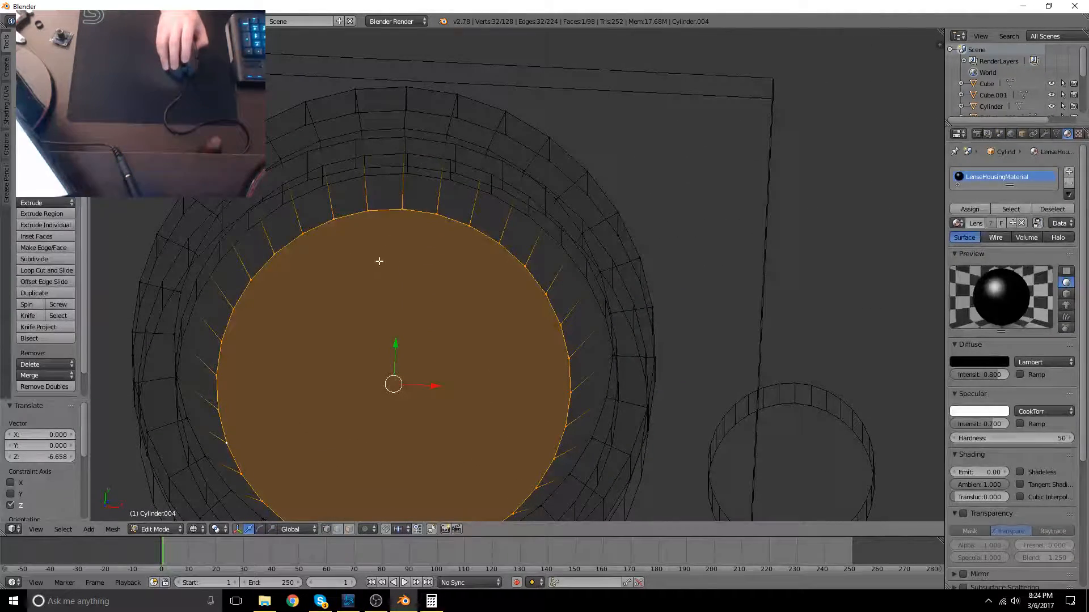
key("z")
mouse_move(384, 389)
middle_mouse_down()
mouse_move(503, 296)
mouse_move(522, 255)
mouse_move(481, 296)
mouse_move(384, 345)
mouse_move(384, 275)
mouse_move(440, 258)
mouse_move(510, 295)
mouse_move(451, 285)
middle_mouse_up()
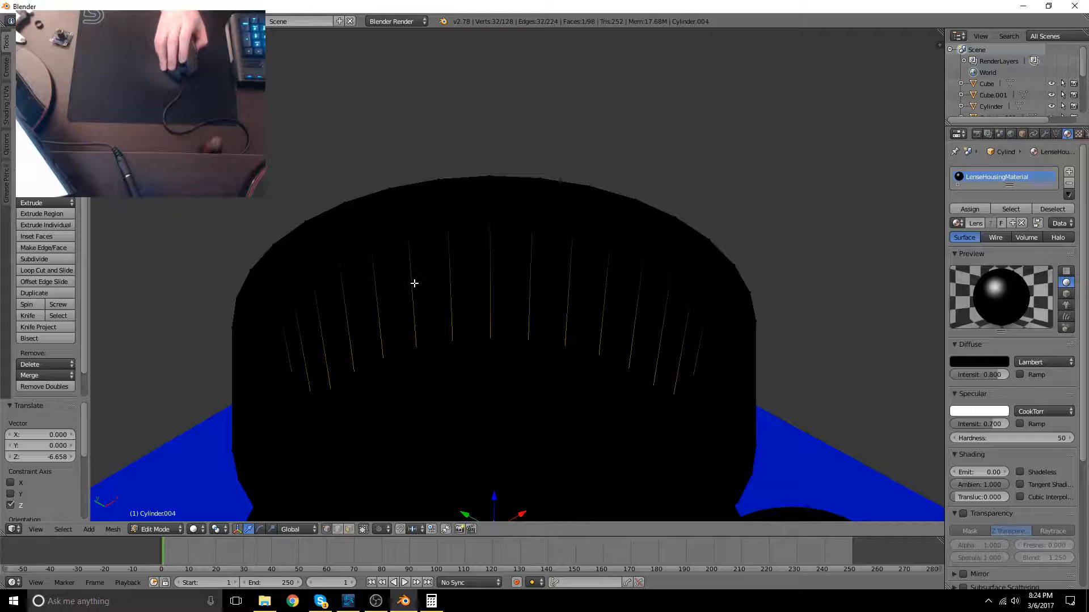
right_click(273, 291)
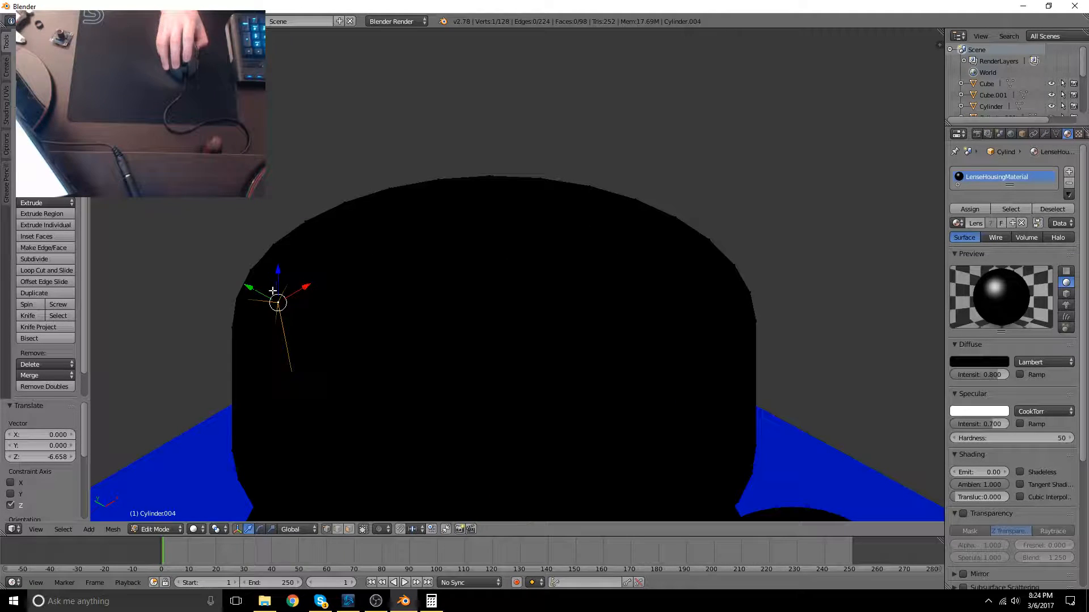
right_click(293, 273, "alt")
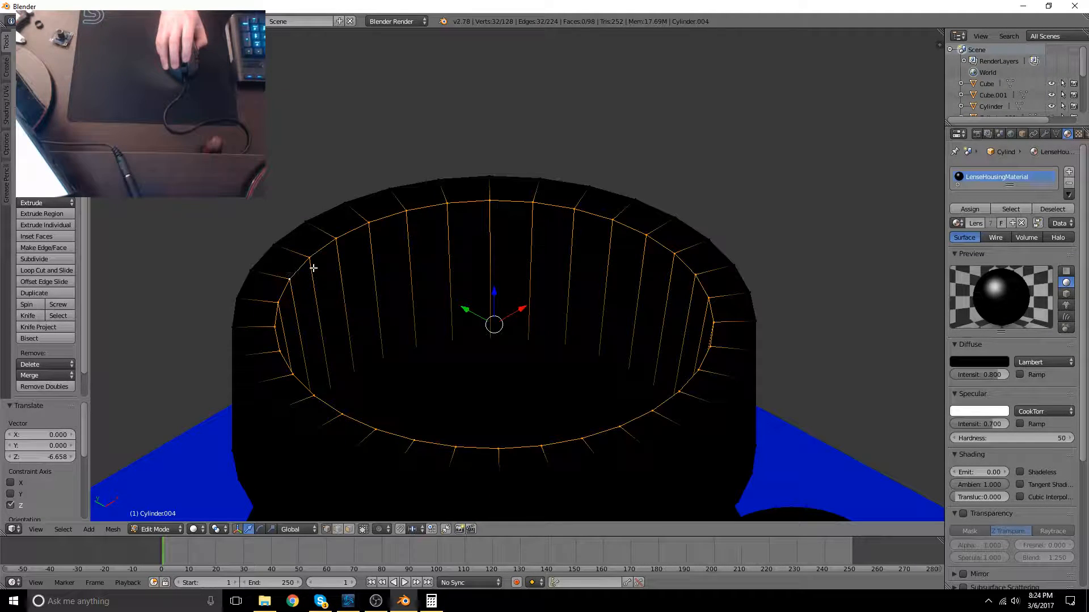
mouse_move(574, 250)
middle_mouse_down()
mouse_move(605, 279)
mouse_move(584, 260)
middle_mouse_up()
key("KP_1")
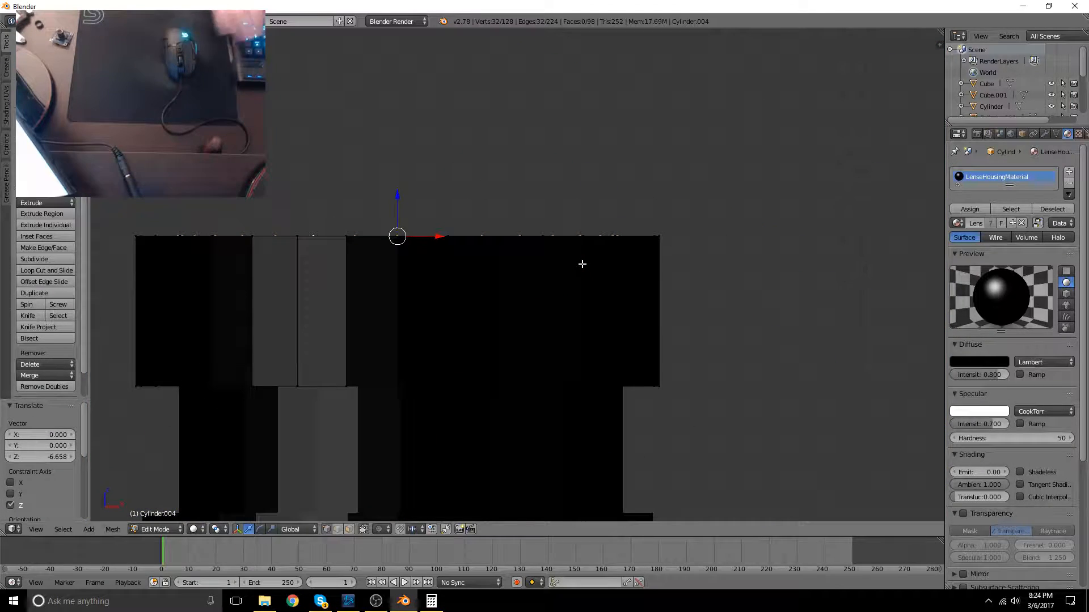
key("KP_7")
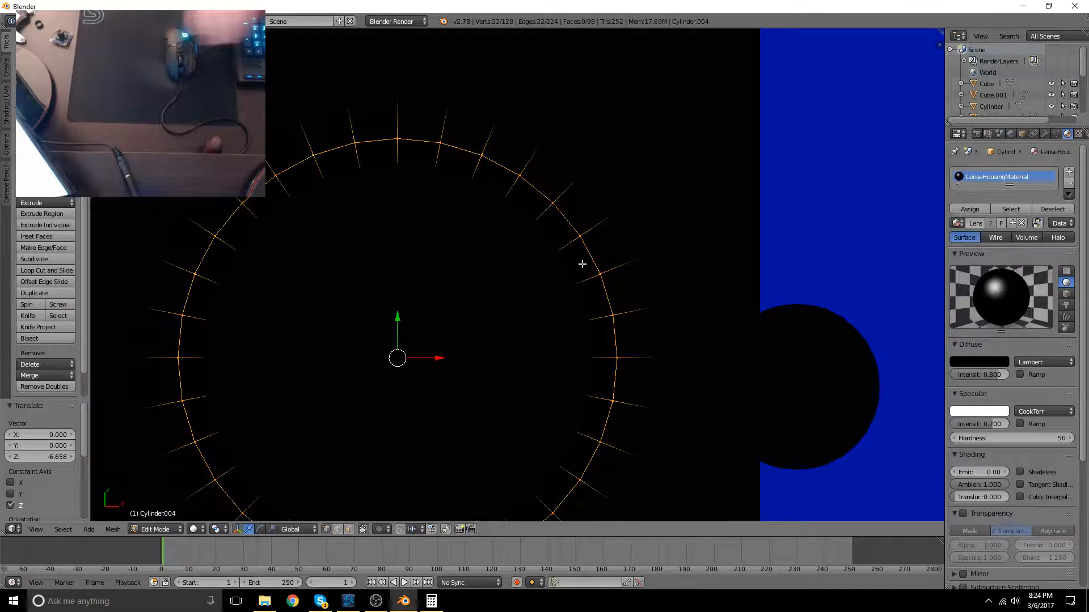
left_click(178, 531)
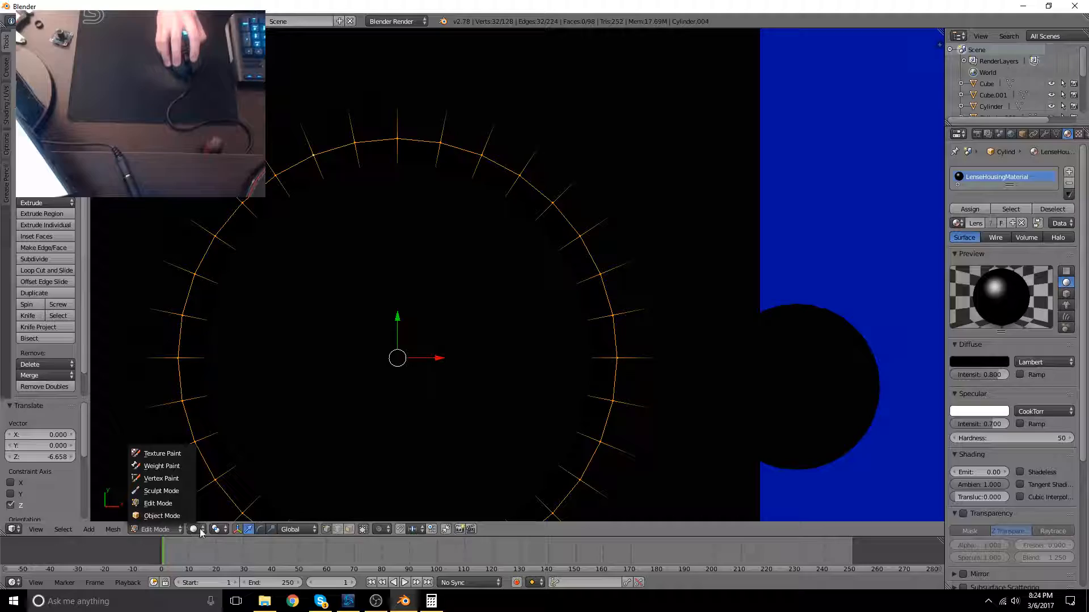
left_click(200, 532)
left_click(226, 467)
Scale the selected loop around the recess opening to about 0.834
mouse_move(458, 352)
middle_mouse_down()
mouse_move(573, 276)
mouse_move(528, 283)
middle_mouse_up()
middle_click_drag(547, 318, 695, 323)
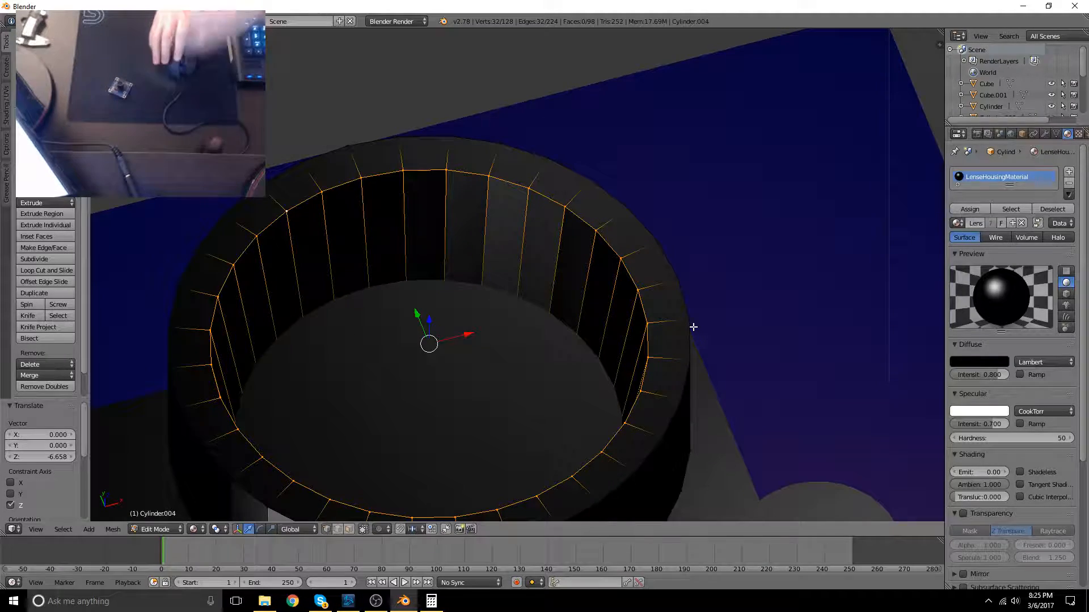
key("s")
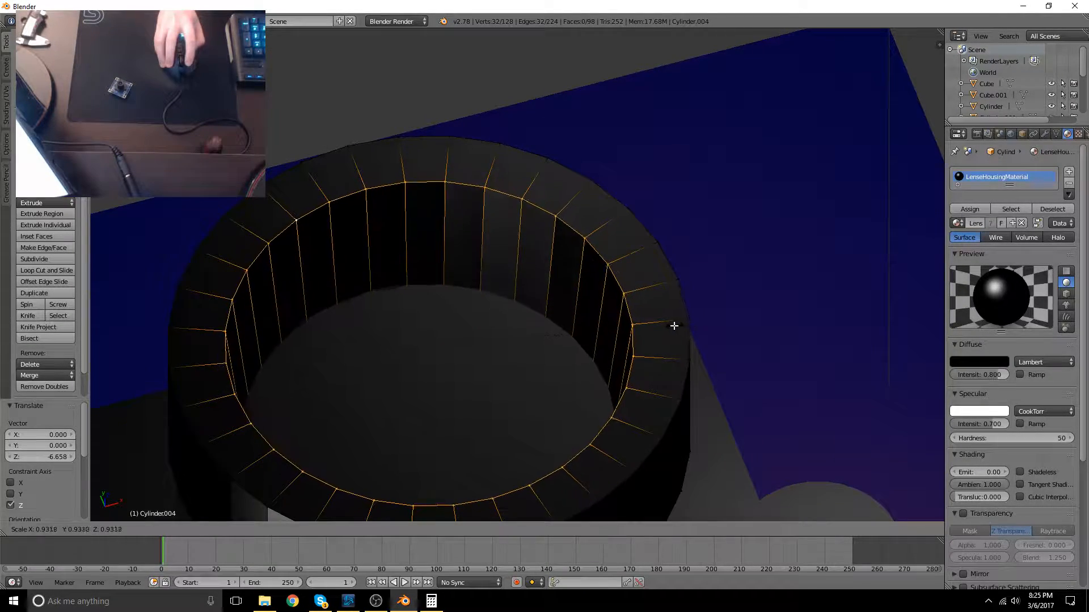
left_click(653, 324)
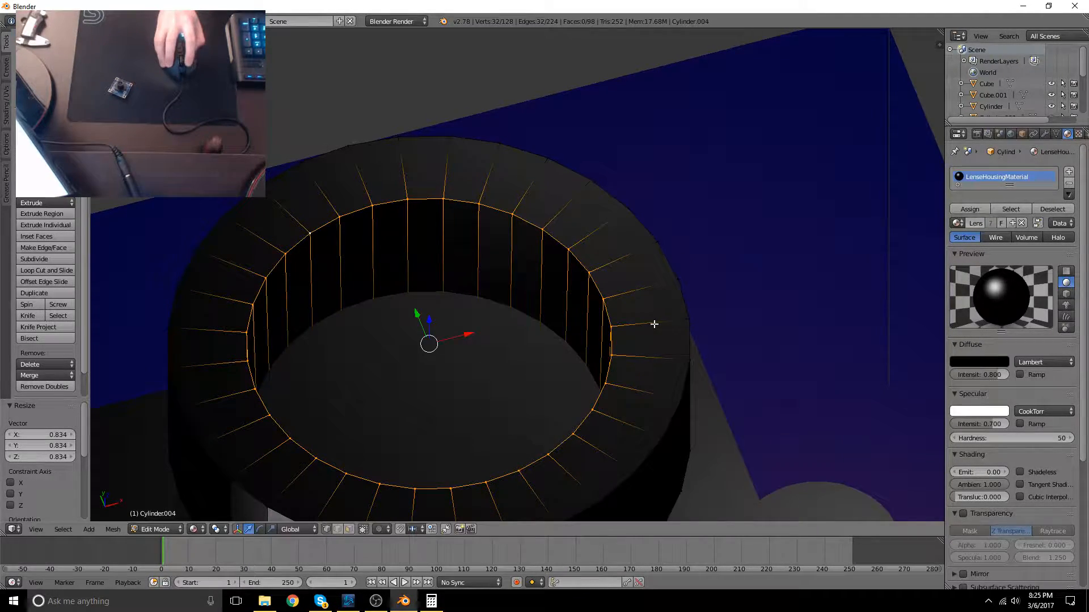
middle_click_drag(638, 199, 674, 143)
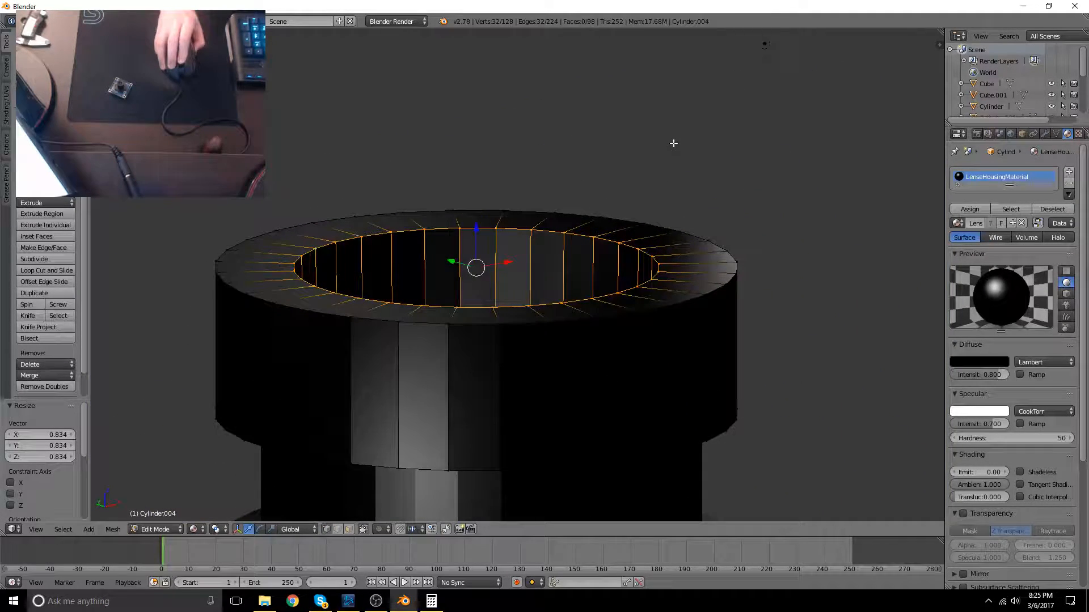
key("g")
key("z")
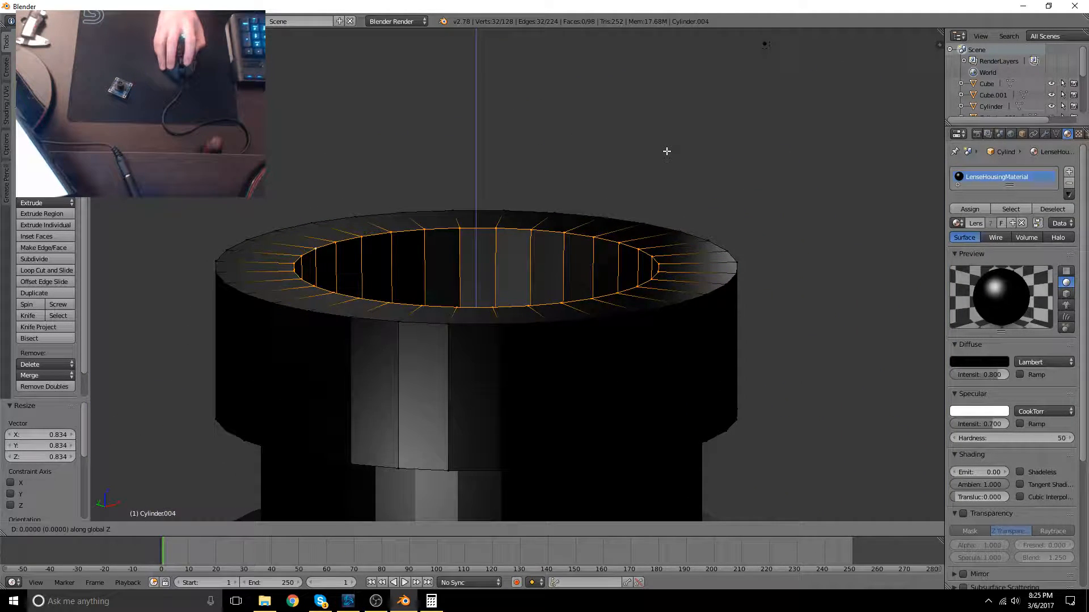
left_click(678, 167)
In side wireframe view, move the recess opening's edge loop down about 0.044 along Z
middle_click_drag(692, 176, 714, 167)
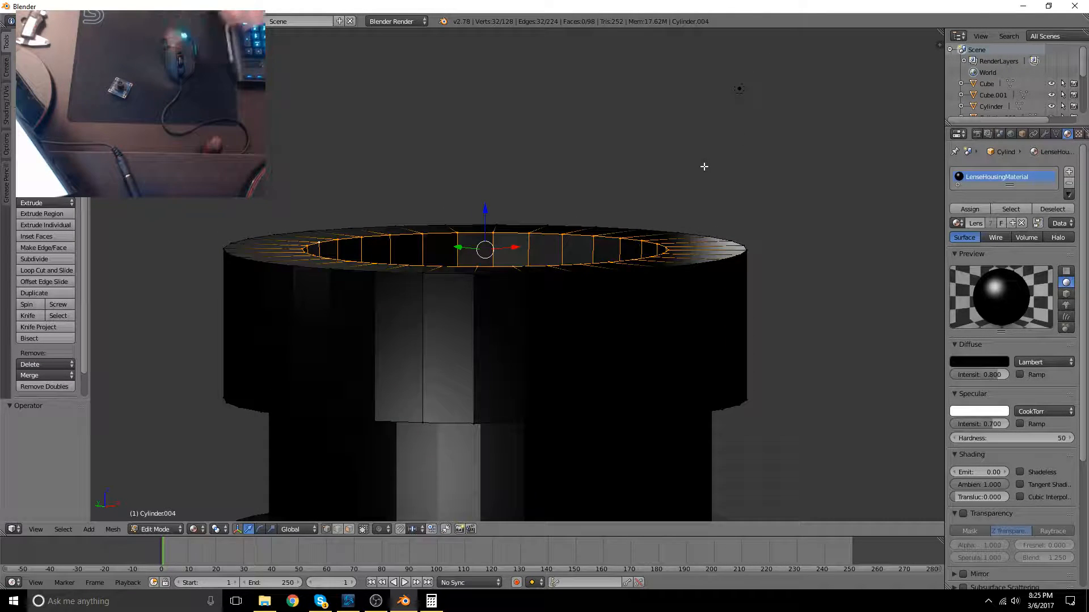
key("KP_1")
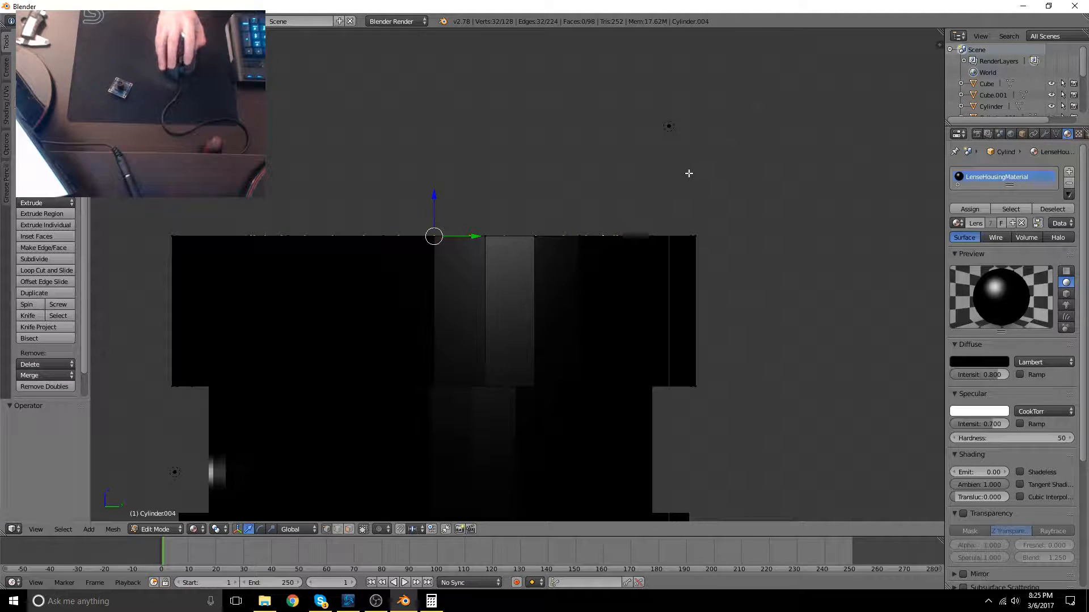
scroll(688, 173, "up", 3)
key("z")
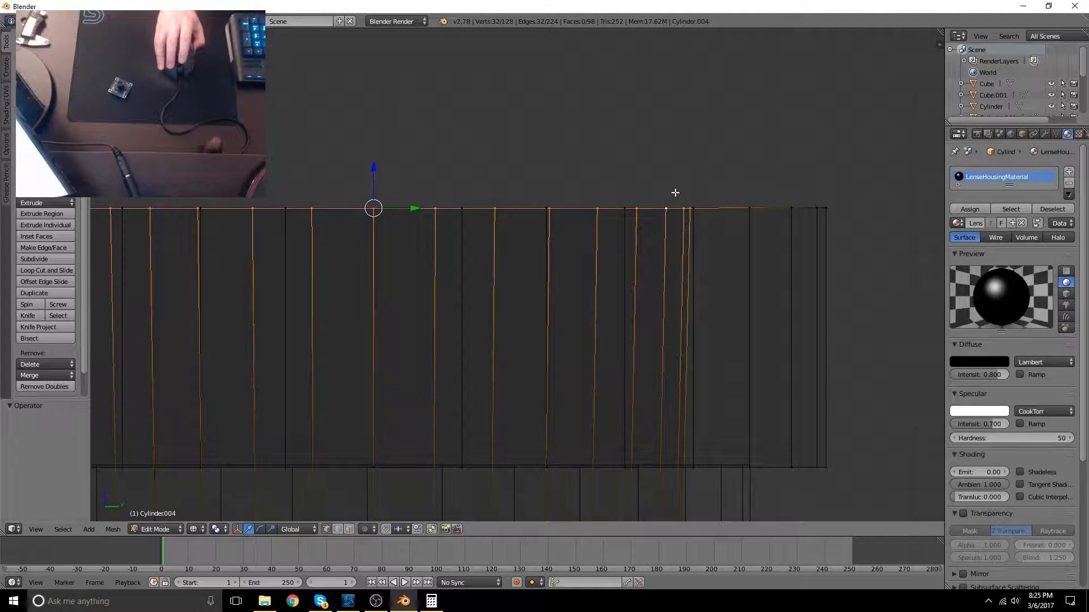
key("g")
key("z")
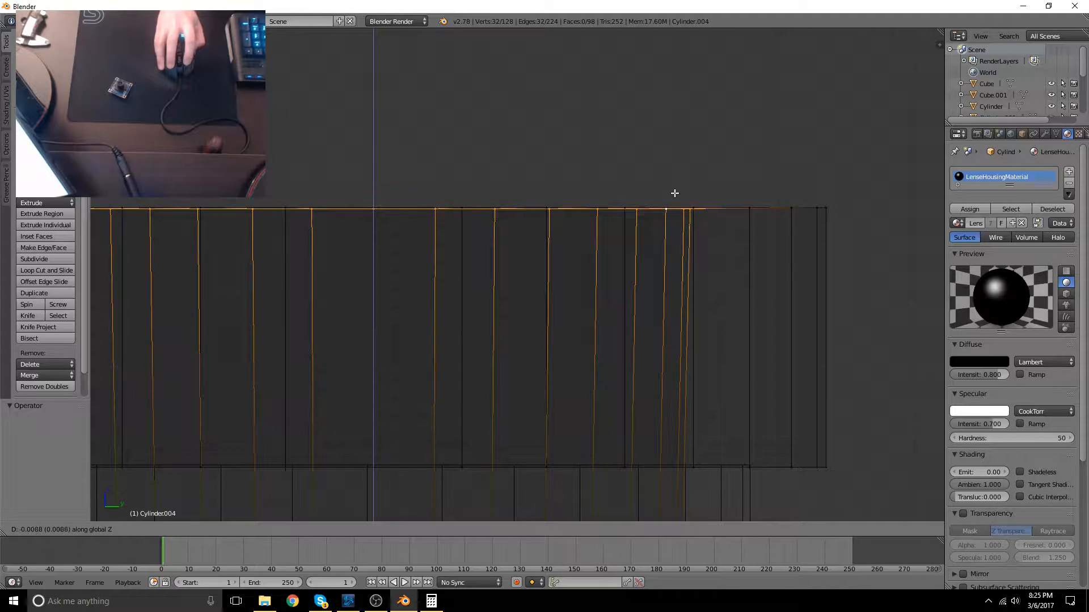
left_click(674, 194)
Return the viewport to Material shading and switch the top cylinder back to Object Mode
middle_click_drag(705, 189, 716, 261)
key("z")
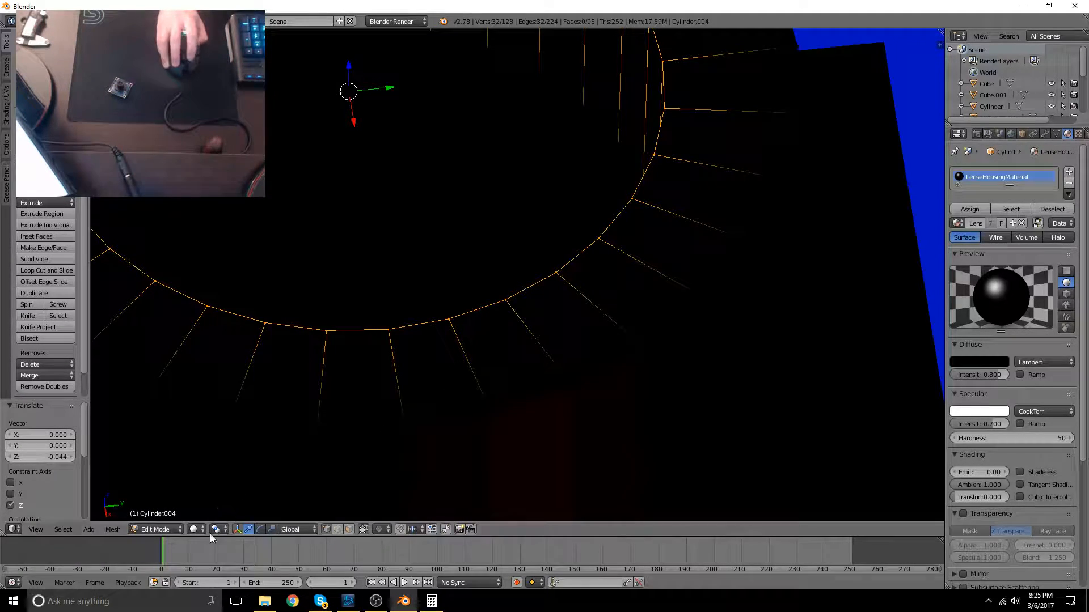
left_click(193, 529)
left_click(229, 466)
scroll(454, 348, "down", 4)
mouse_move(545, 295)
middle_mouse_down()
mouse_move(609, 248)
mouse_move(389, 287)
mouse_move(603, 281)
mouse_move(561, 245)
middle_mouse_up()
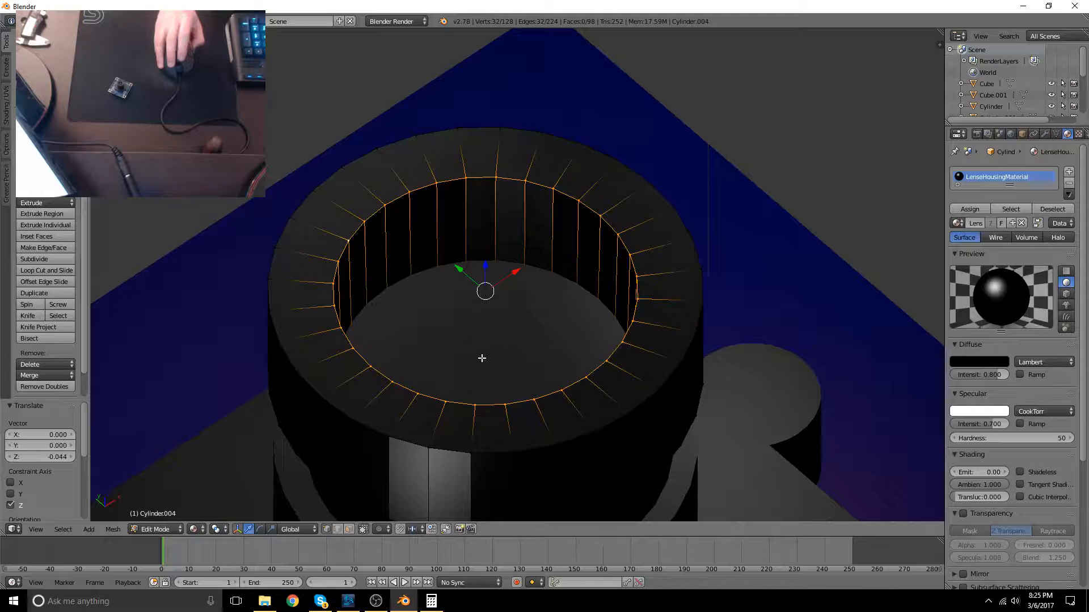
scroll(481, 358, "down", 5)
key("Tab")
Add a UV sphere at the 3D cursor and put it into Edit Mode
middle_click_drag(491, 352, 576, 345)
key("shift+a")
mouse_move(576, 345)
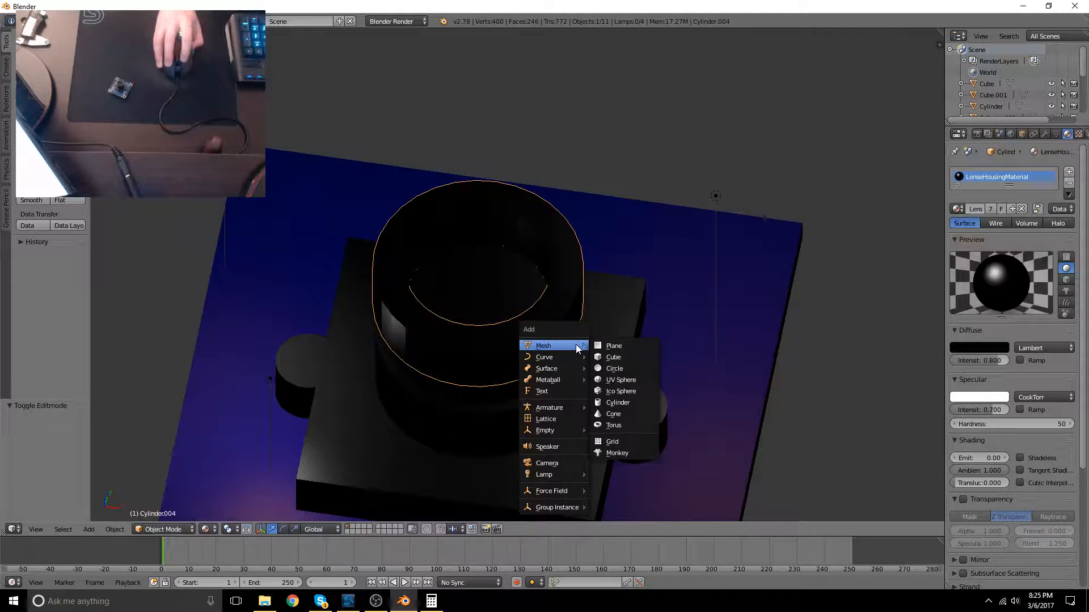
left_click(620, 382)
middle_click_drag(621, 425, 444, 310)
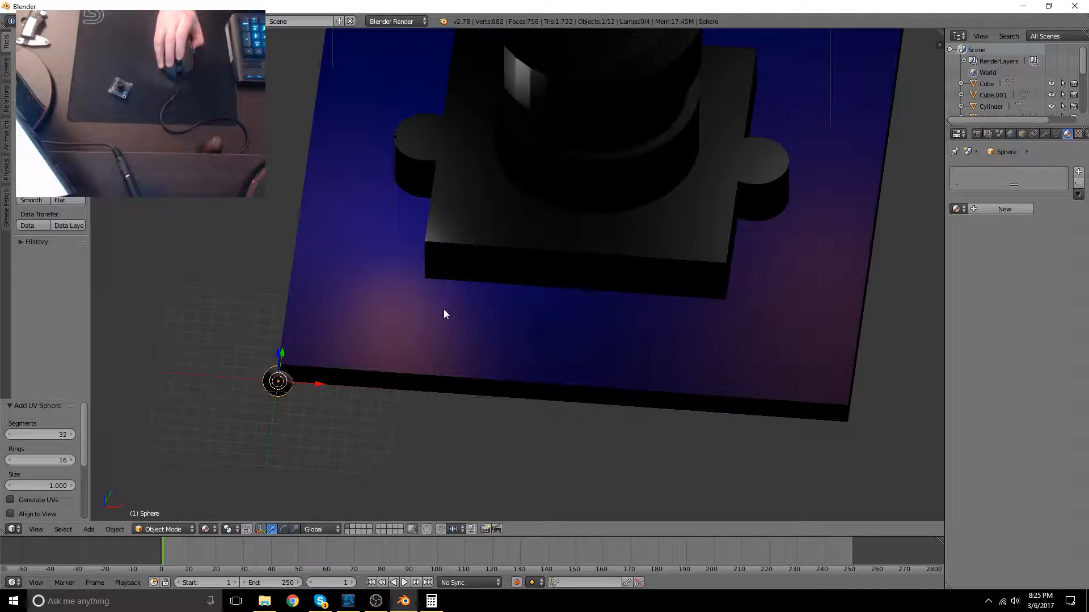
key("Tab")
middle_click_drag(532, 276, 469, 371)
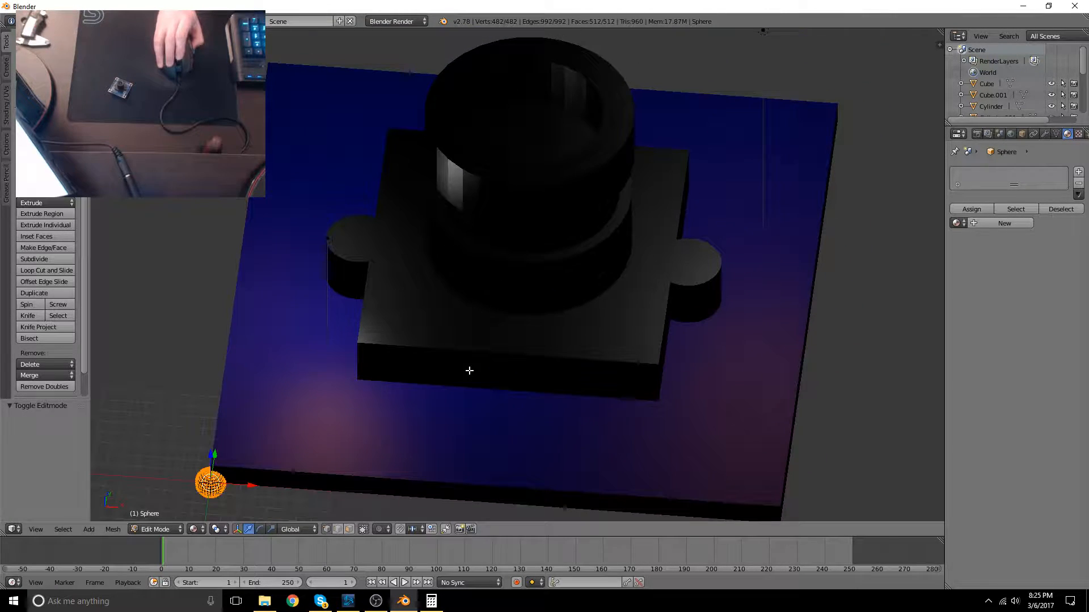
In top wireframe view, move the sphere's mesh about 19.47 along X and 19.44 along Y to the centre of the lens rings
key("KP_7")
key("z")
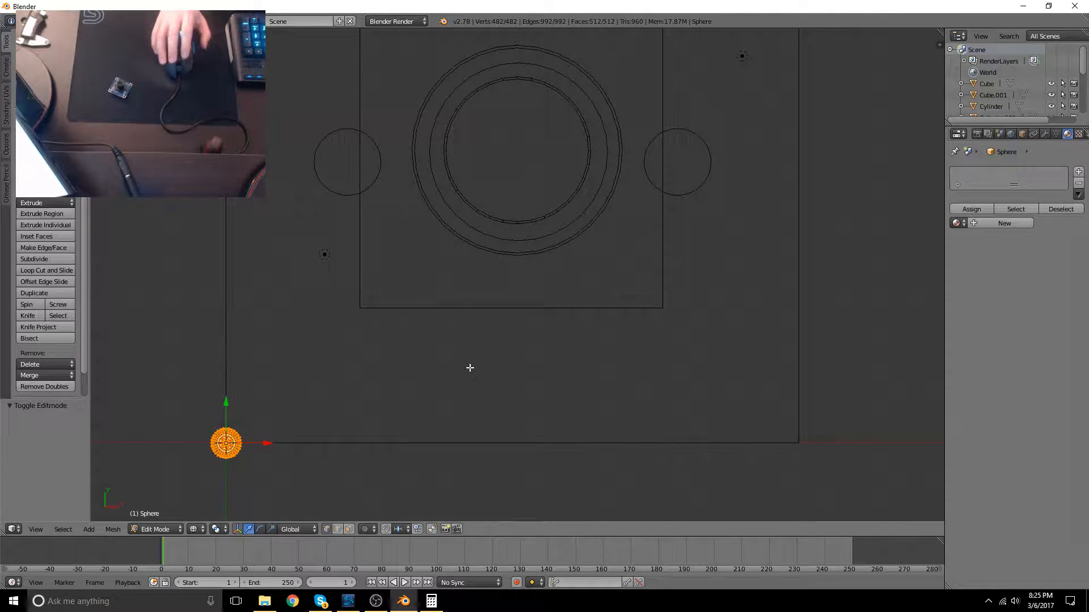
key("g")
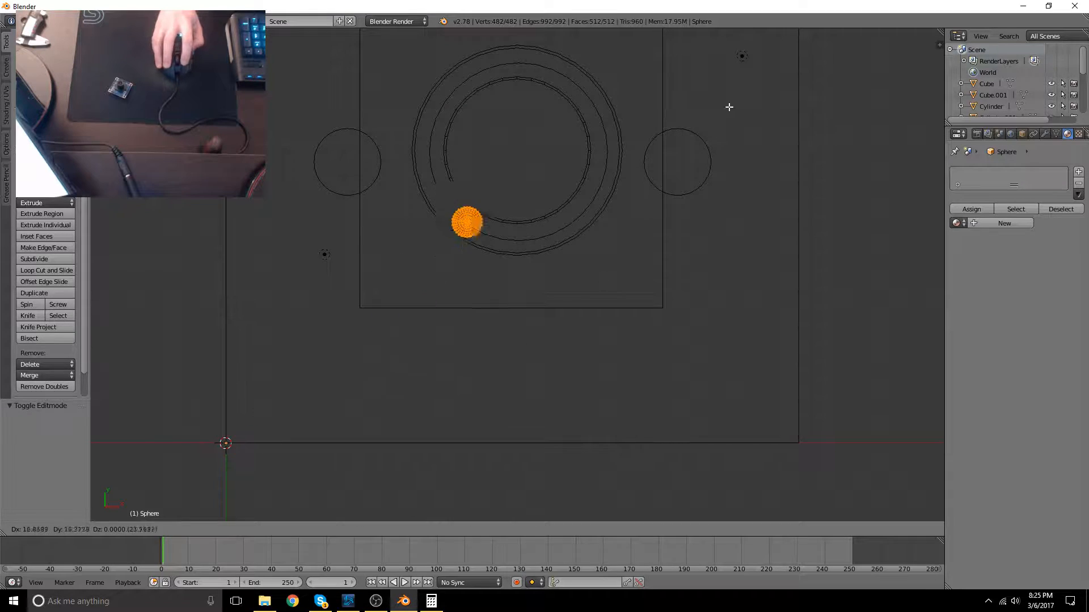
left_click(763, 75)
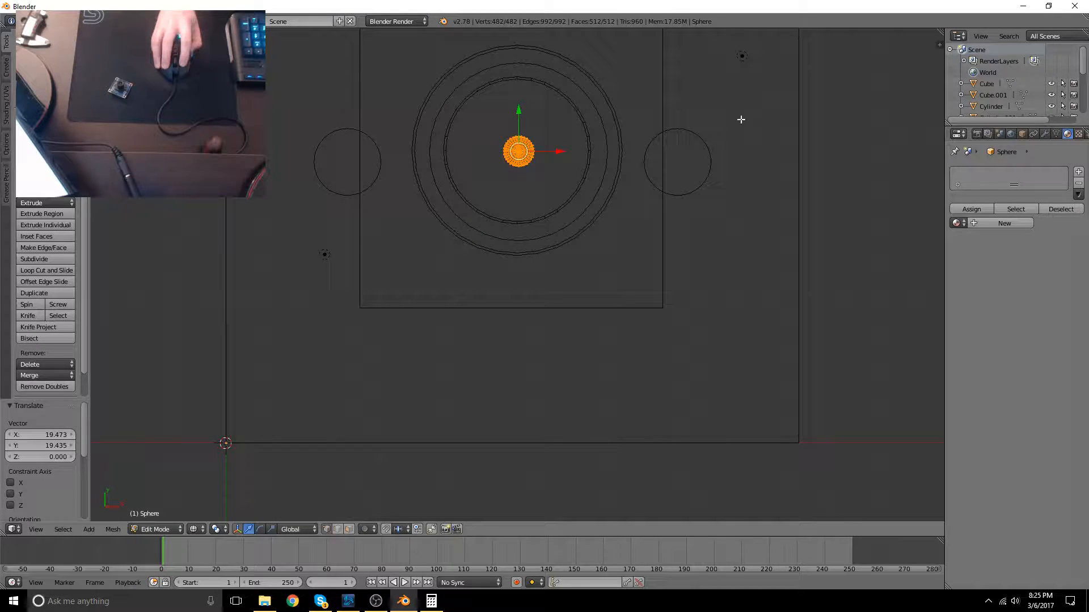
In front view, raise the sphere's mesh about 15.435 along Z into the top cylinder's recess
key("KP_1")
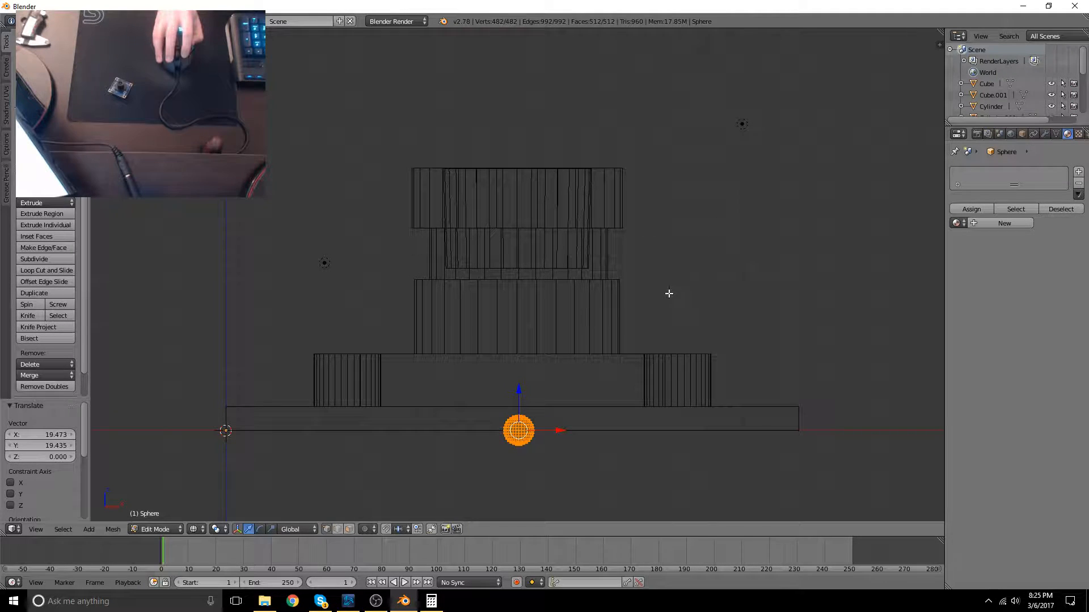
key("g")
key("z")
left_click_drag(656, 43, 651, 66)
left_click(652, 66)
middle_click_drag(692, 139, 677, 265)
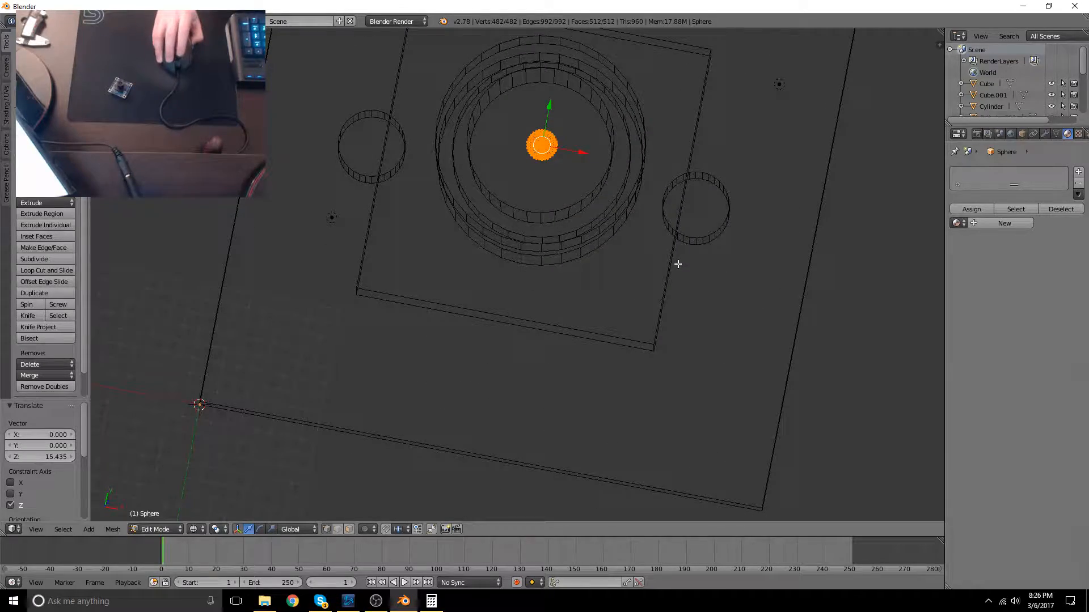
Scale the sphere's mesh up about 4.77 times, and in front view lower it about 2.53 along Z into the top cylinder
key("s")
left_click(490, 468)
middle_click_drag(554, 301, 521, 289)
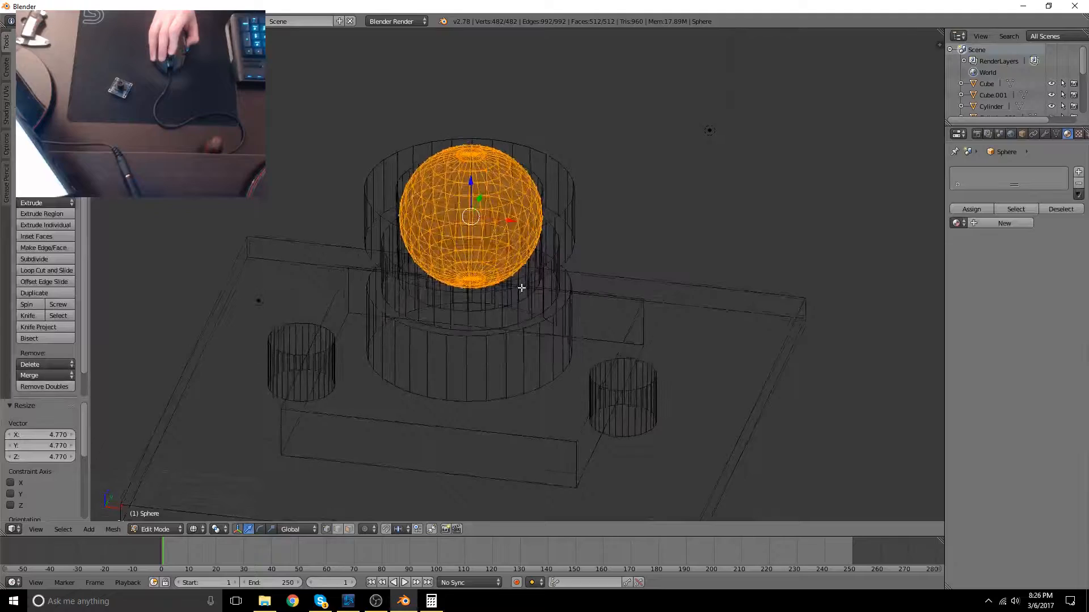
scroll(521, 288, "up", 4)
key("KP_1")
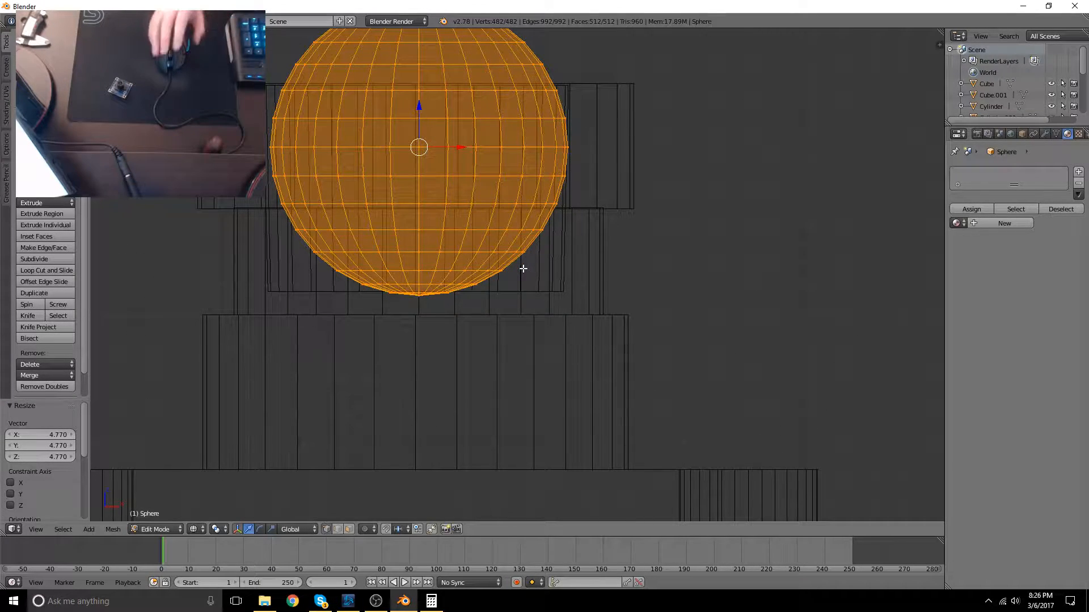
middle_click_drag(467, 199, 479, 351, "shift")
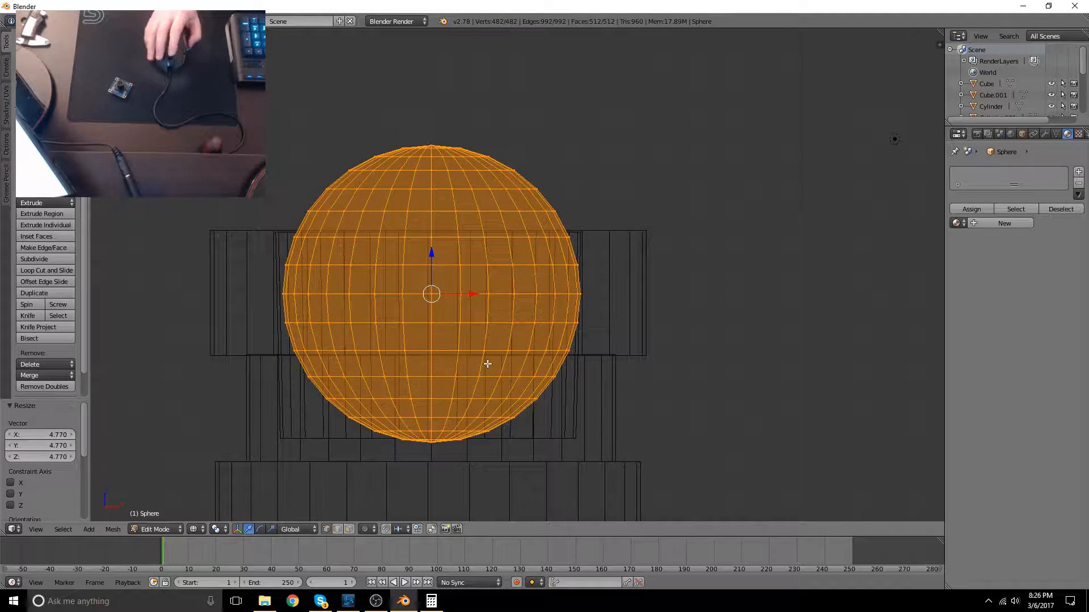
key("g")
key("z")
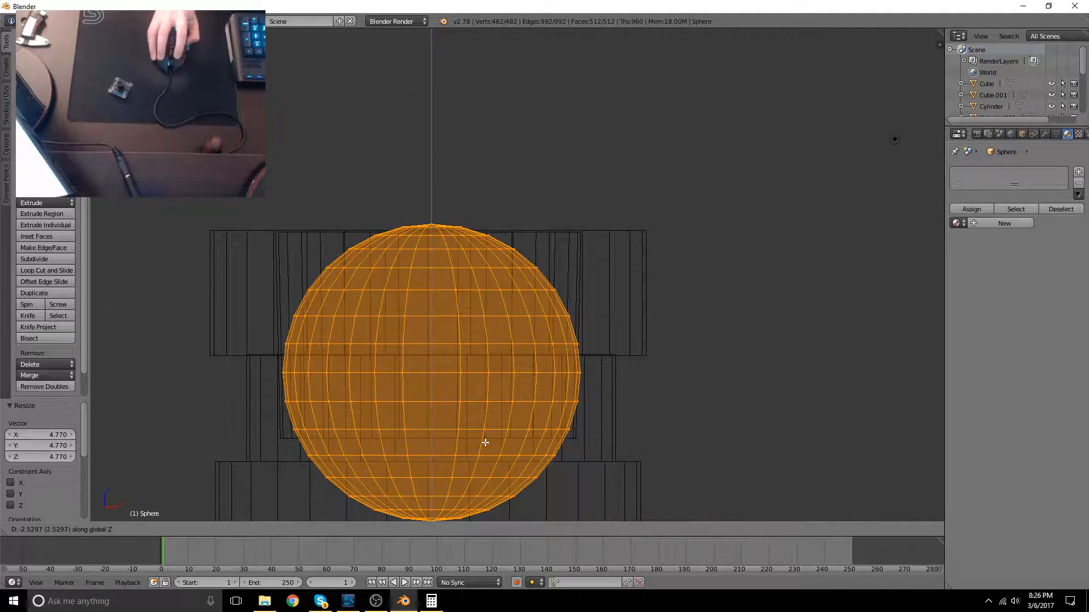
left_click(486, 443)
Scale the sphere's mesh up about 1.123 times and lower it about 0.528 along Z
key("s")
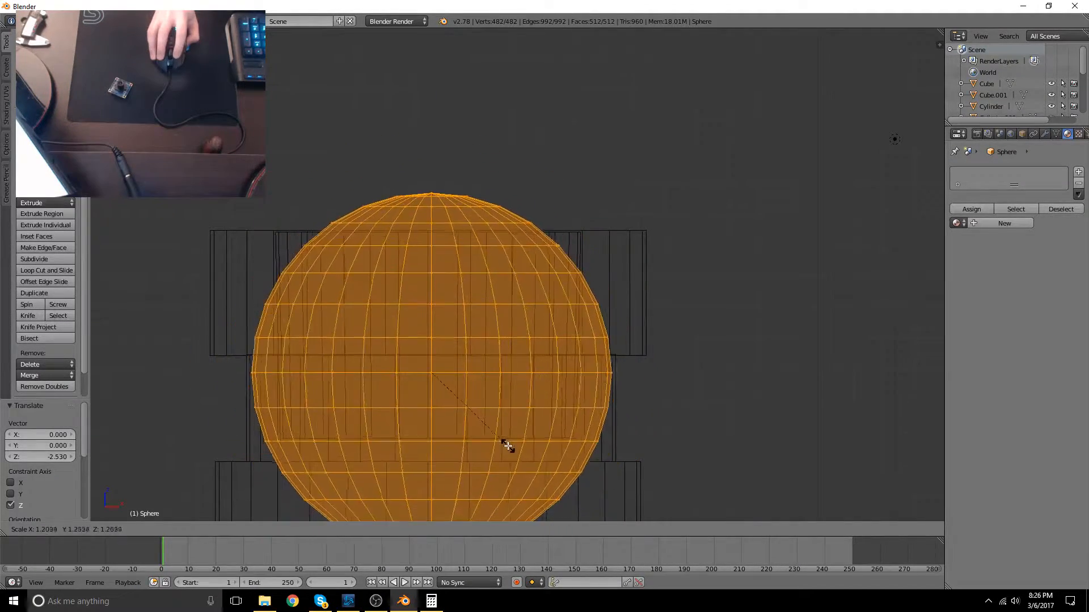
left_click(501, 444)
key("g")
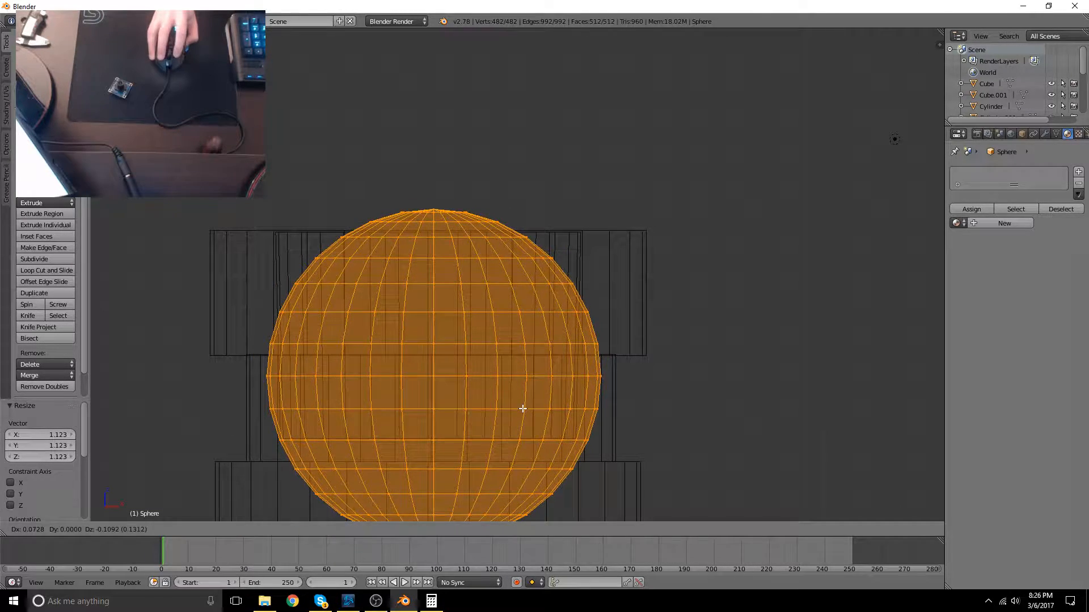
key("z")
left_click(513, 422)
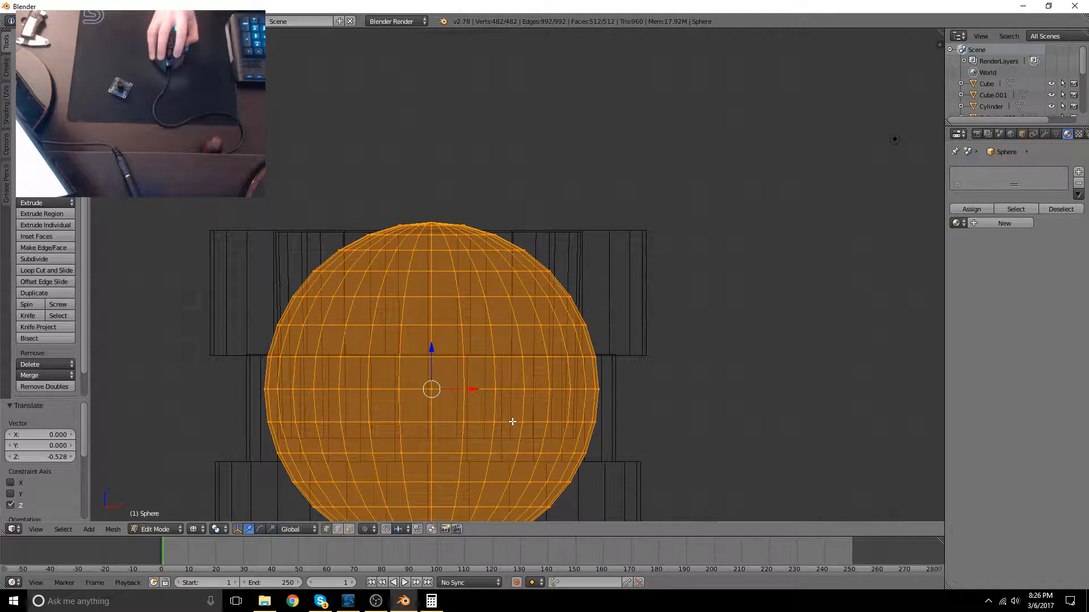
Enlarge the sphere's mesh about 1.373 times and lower it about 1.875 along Z
key("s")
left_click(544, 431)
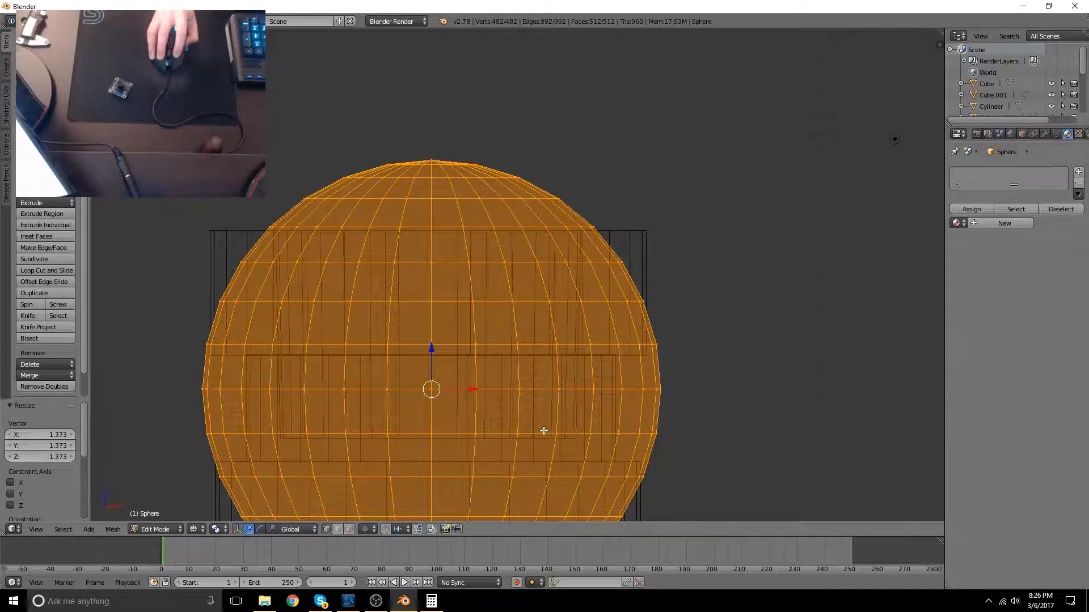
key("g")
key("z")
left_click(533, 489)
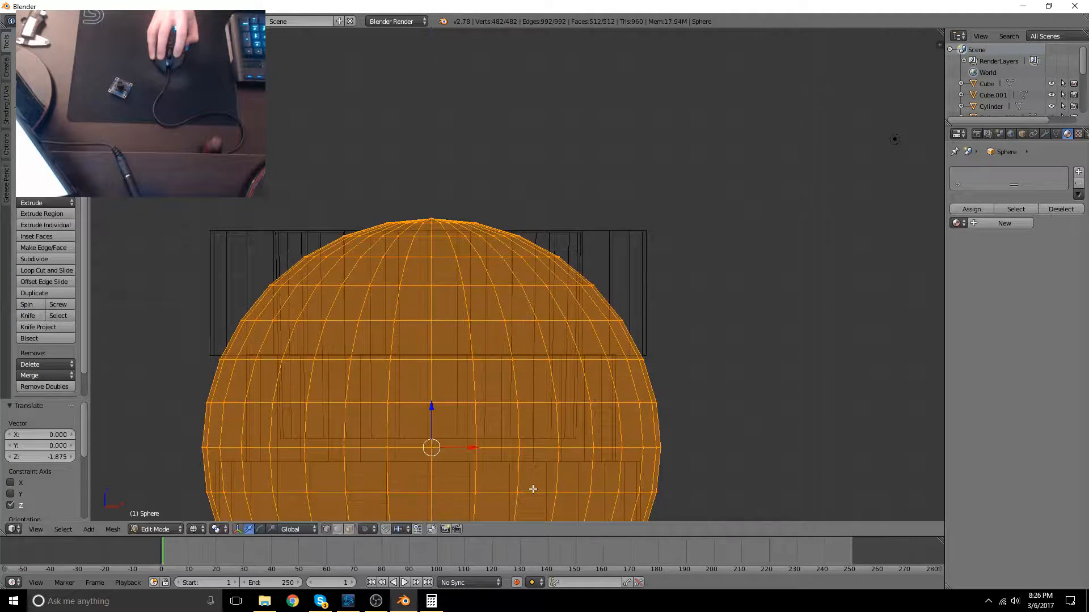
Enlarge the sphere's mesh about 1.218 times and move it down about 1.711 along Z
key("s")
left_click(557, 494)
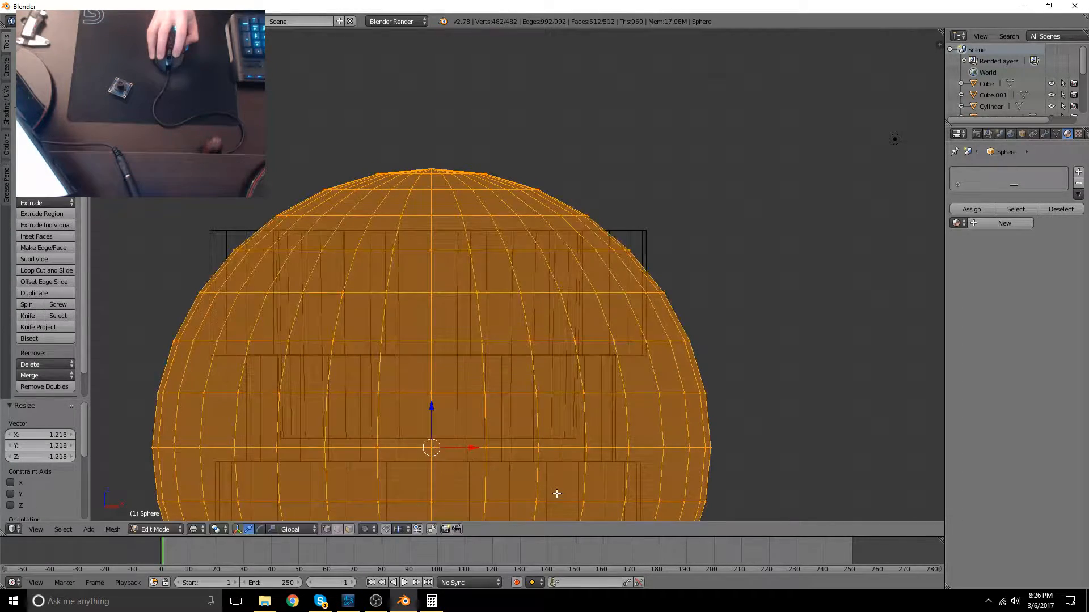
key("g")
key("z")
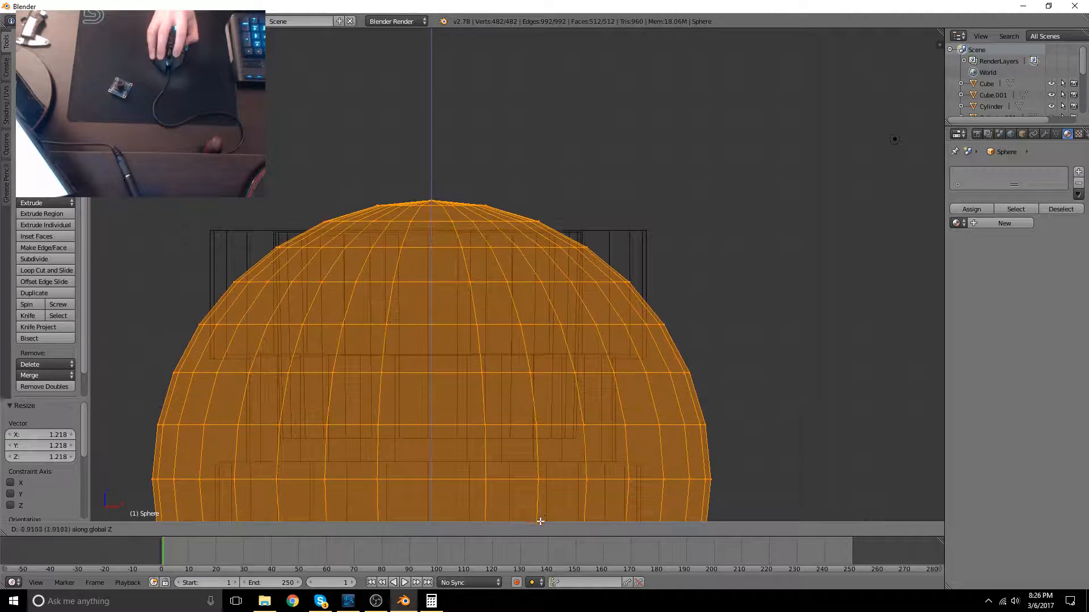
left_click(538, 50)
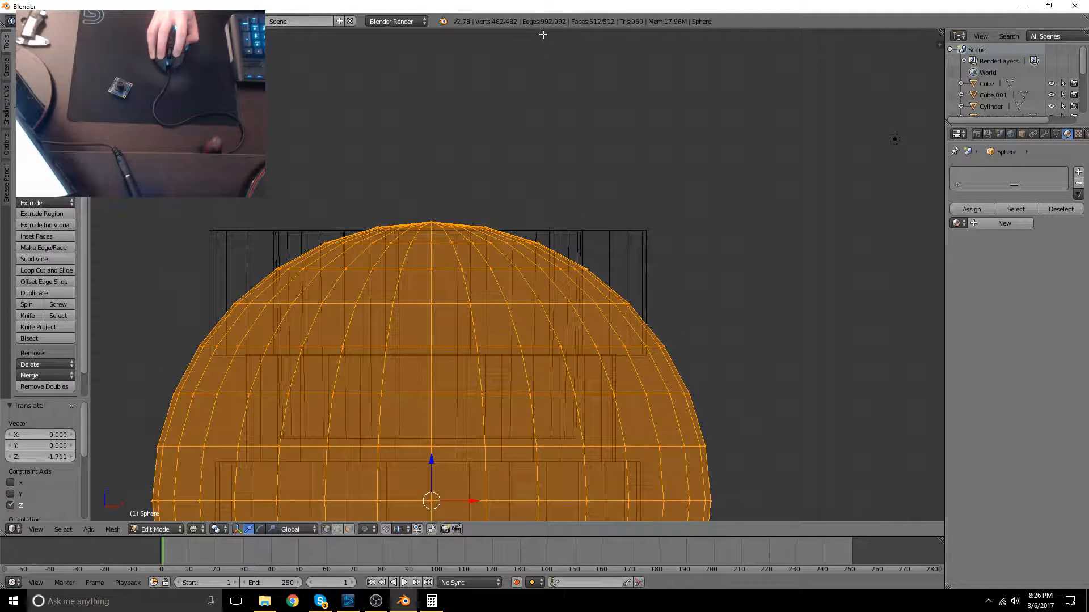
Scale the sphere's mesh up a further 1.084 times to flatten the curve of its top
key("s")
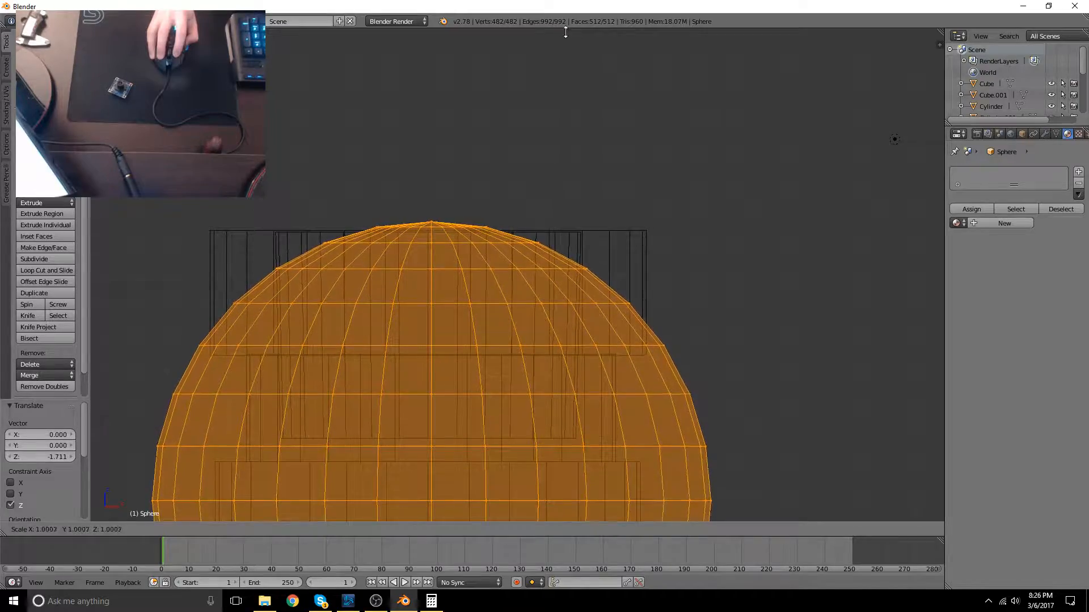
left_click(685, 35)
scroll(580, 143, "up", 2)
middle_click_drag(580, 143, 592, 270)
scroll(586, 202, "down", 7)
middle_click_drag(586, 199, 608, 161)
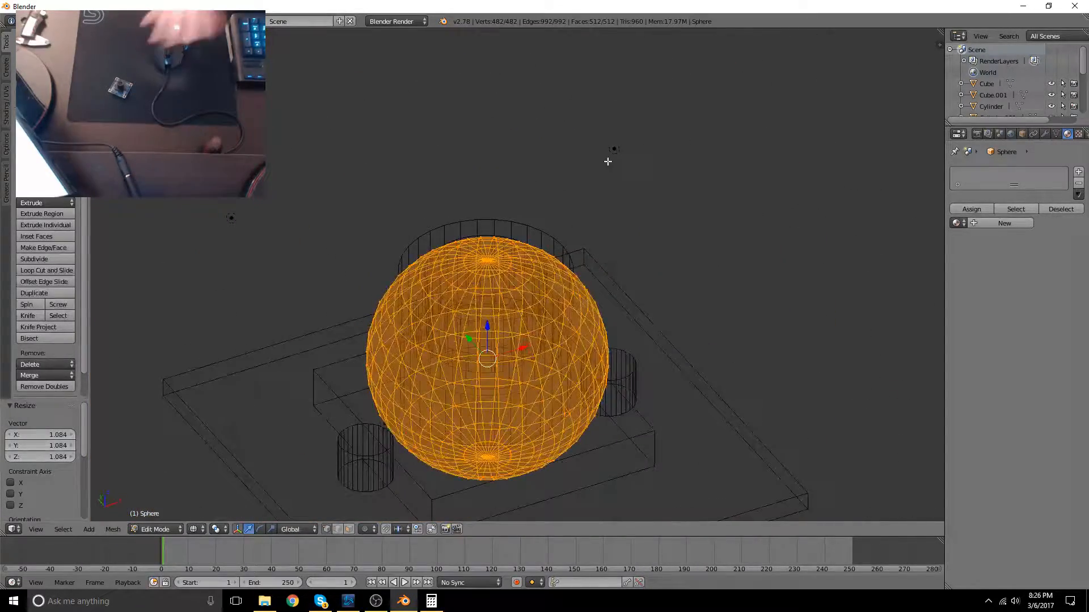
In front view, box-select all of the sphere below its top cap and delete those vertices
key("KP_1")
key("a")
key("b")
left_click_drag(338, 256, 800, 531)
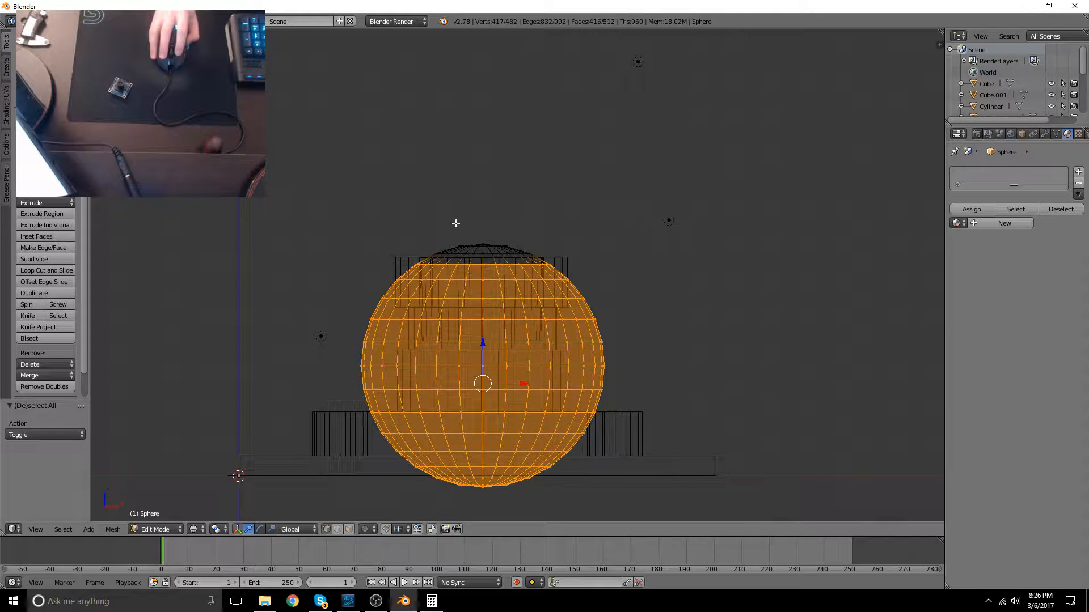
key("x")
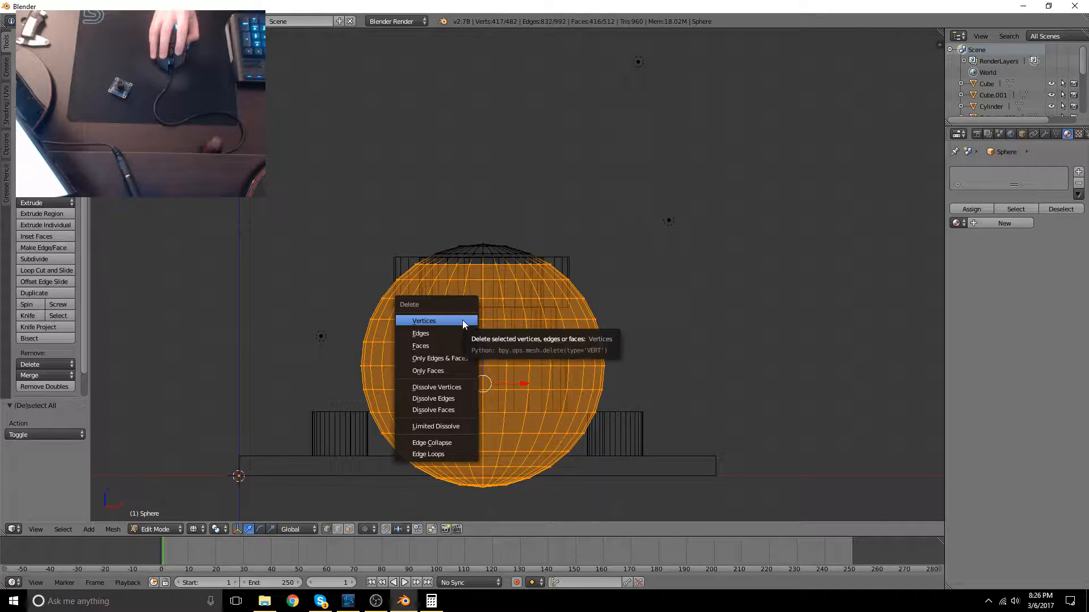
left_click(462, 320)
In top view, select the whole remaining cap and move it about -0.126 along X and 0.094 along Y to centre it in the rings
middle_click_drag(482, 313, 482, 434)
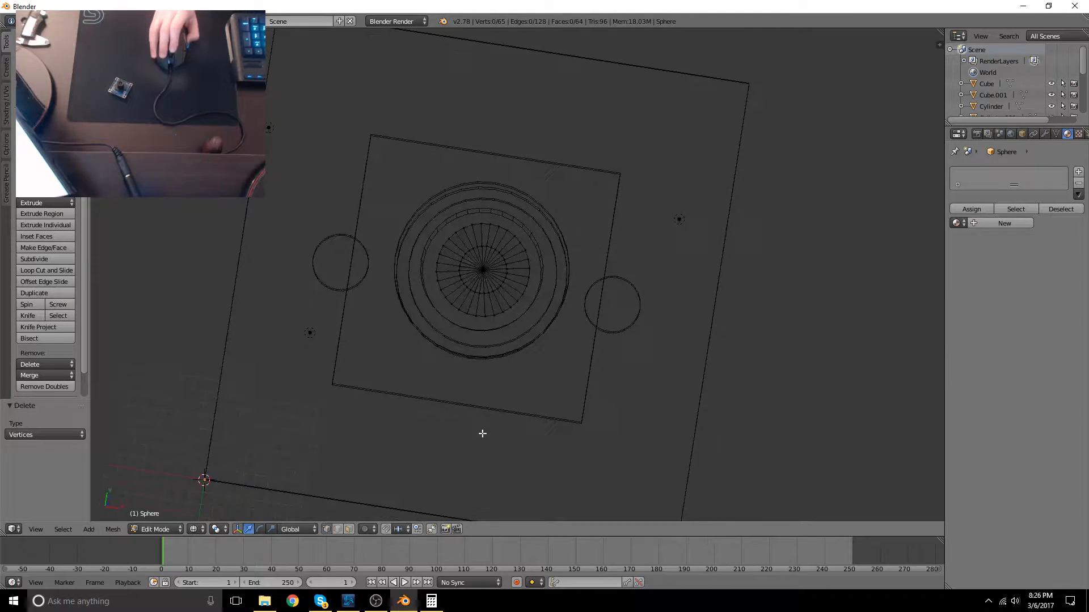
key("KP_7")
scroll(539, 433, "up", 3)
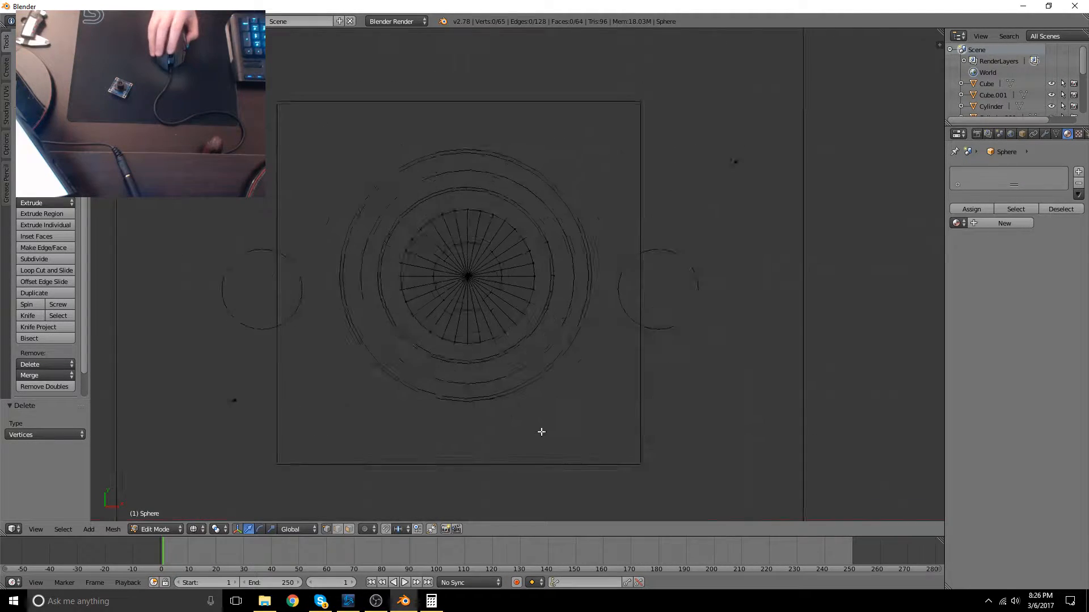
scroll(449, 327, "up", 4)
key("a")
key("a")
key("a")
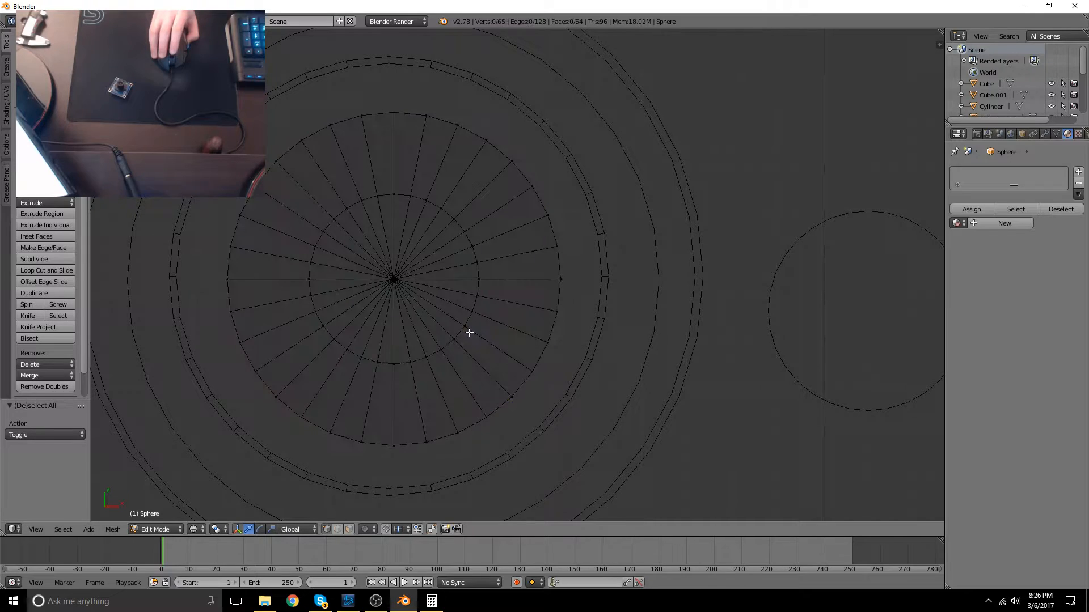
scroll(470, 335, "down", 5)
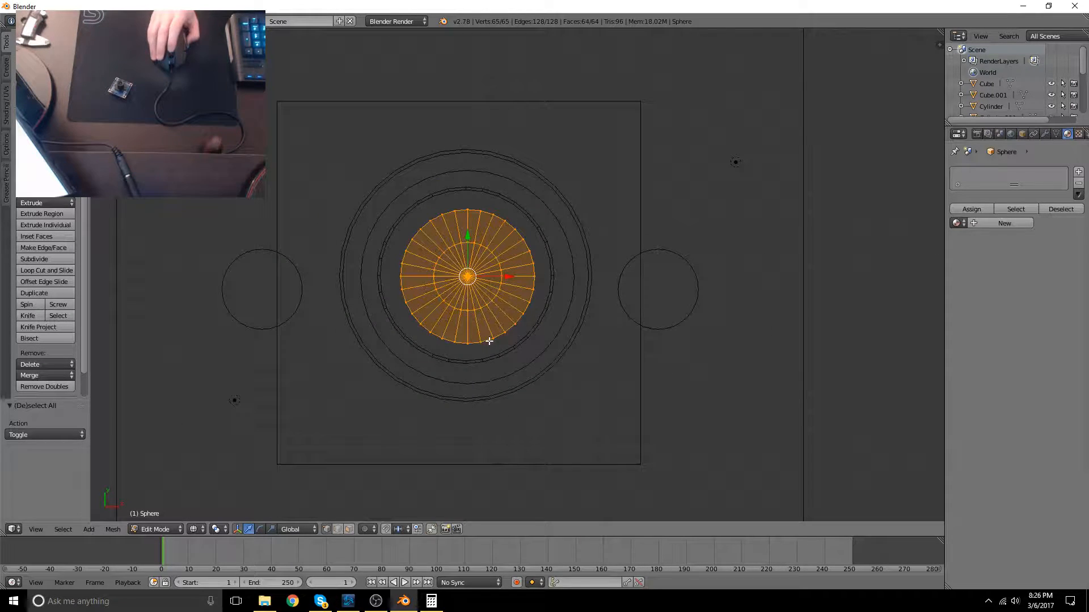
key("g")
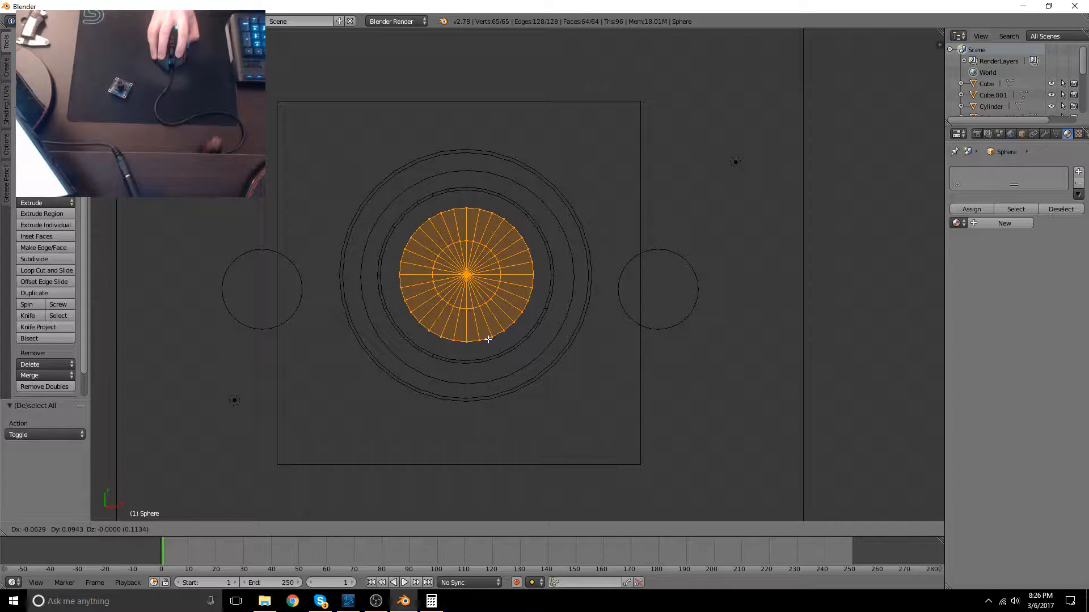
left_click(487, 339)
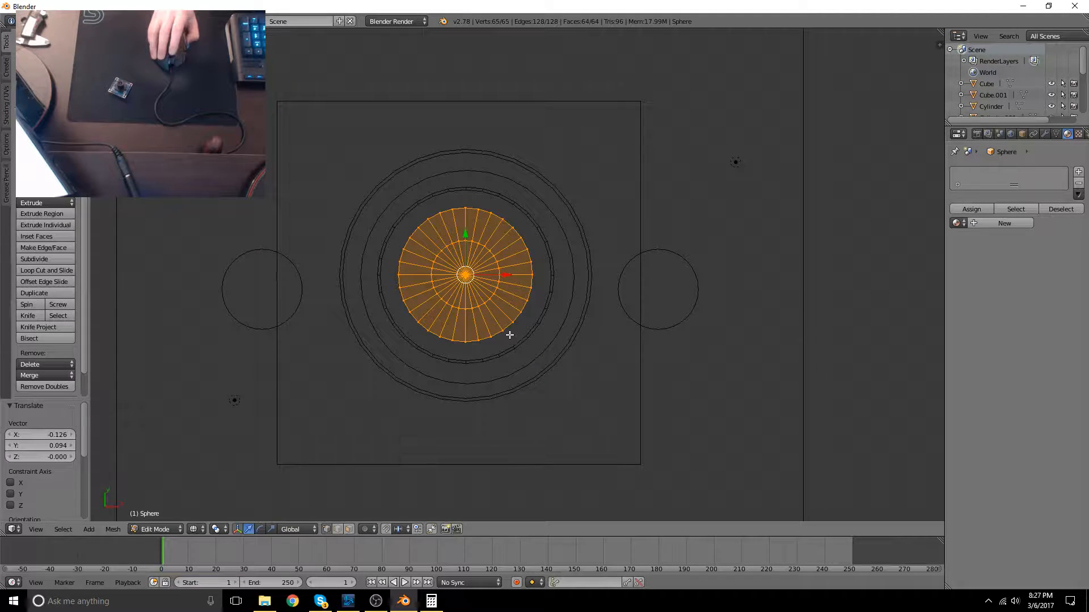
Scale the cap about 1.25 times to fill the recess opening and lower it about 0.341 along Z
key("s")
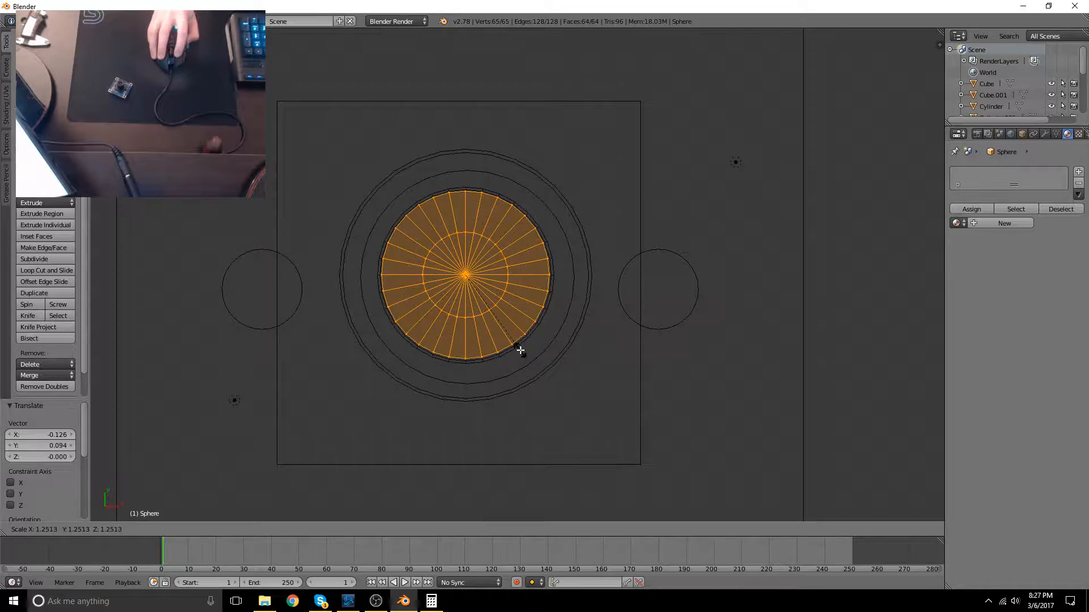
left_click(521, 351)
middle_click_drag(521, 351, 547, 341)
middle_click_drag(563, 225, 547, 261)
key("g")
key("z")
left_click(542, 273)
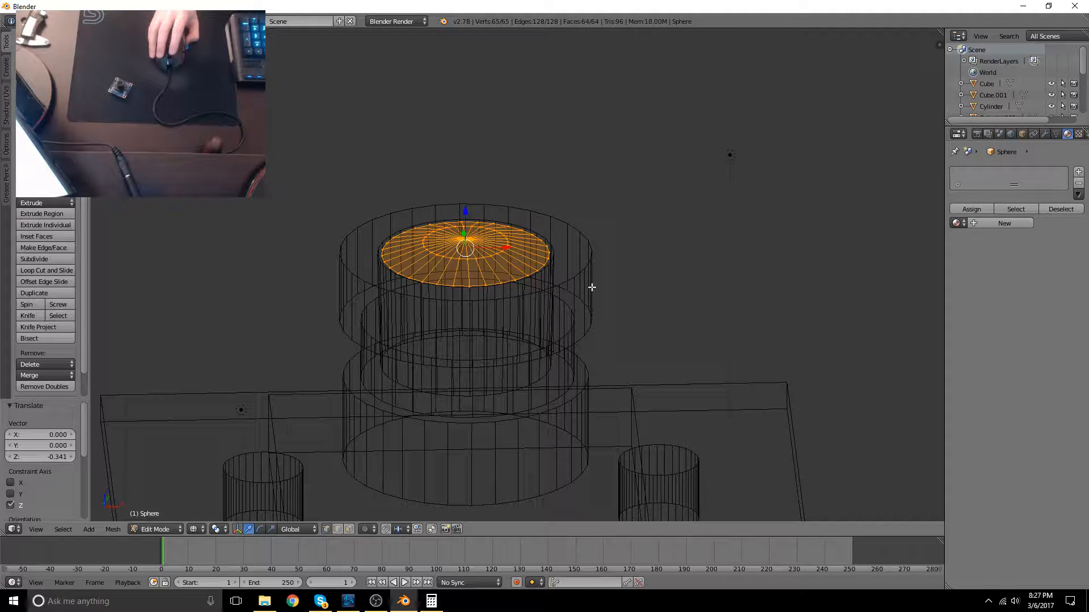
Show the viewport in solid shading and give the lens cap a new material named LenseMaterial
key("z")
middle_click_drag(549, 276, 1018, 229)
left_click(973, 224)
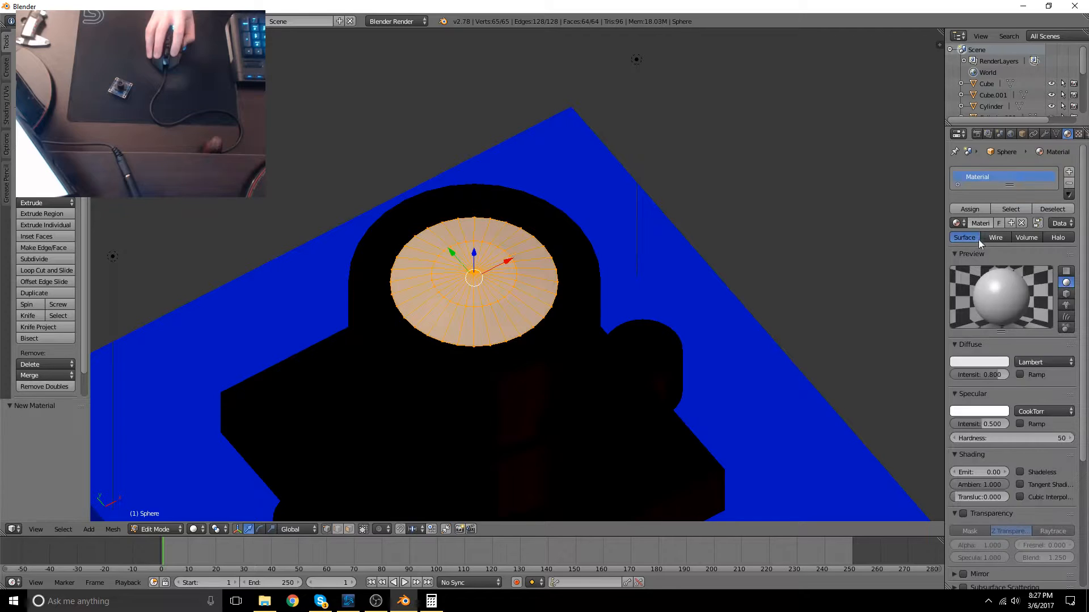
left_click(980, 224)
type("Len")
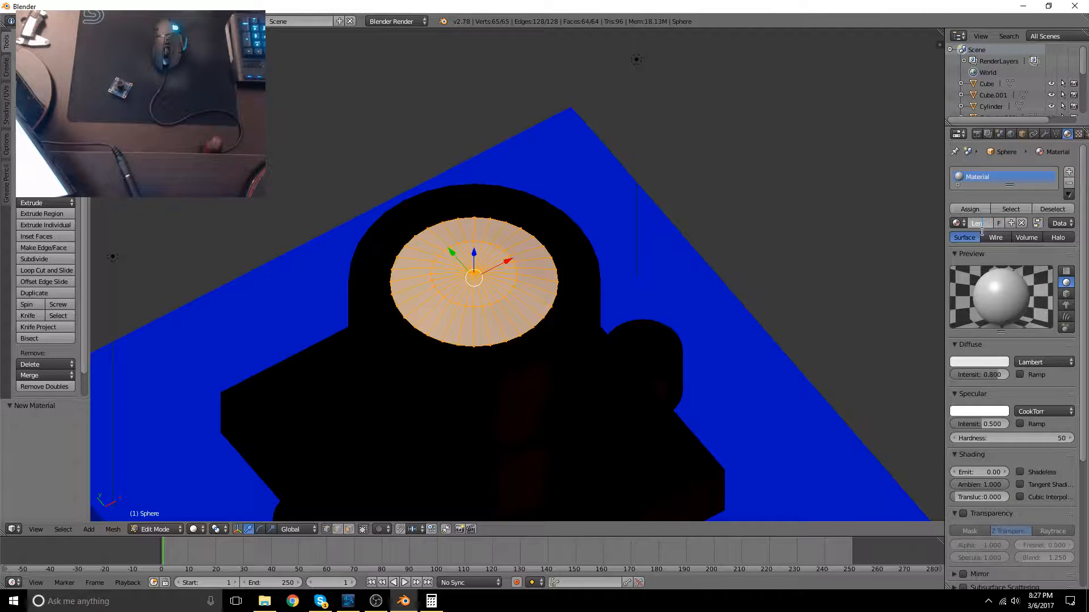
key("Escape")
key("Return")
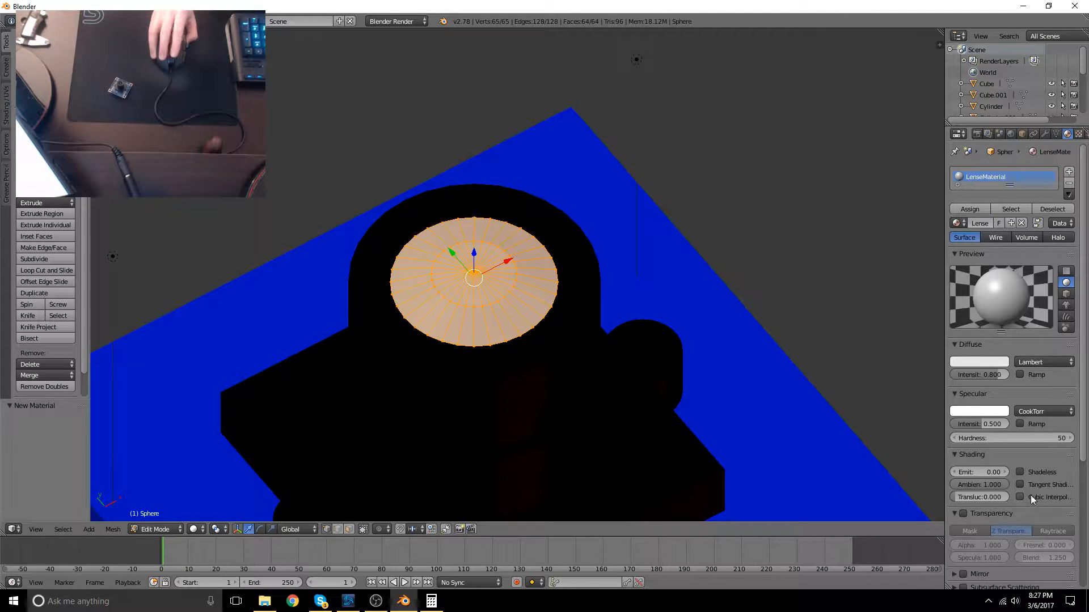
Enable Z Transparency on the lens material and set its alpha to 0.01
scroll(1033, 496, "down", 3)
left_click(963, 446)
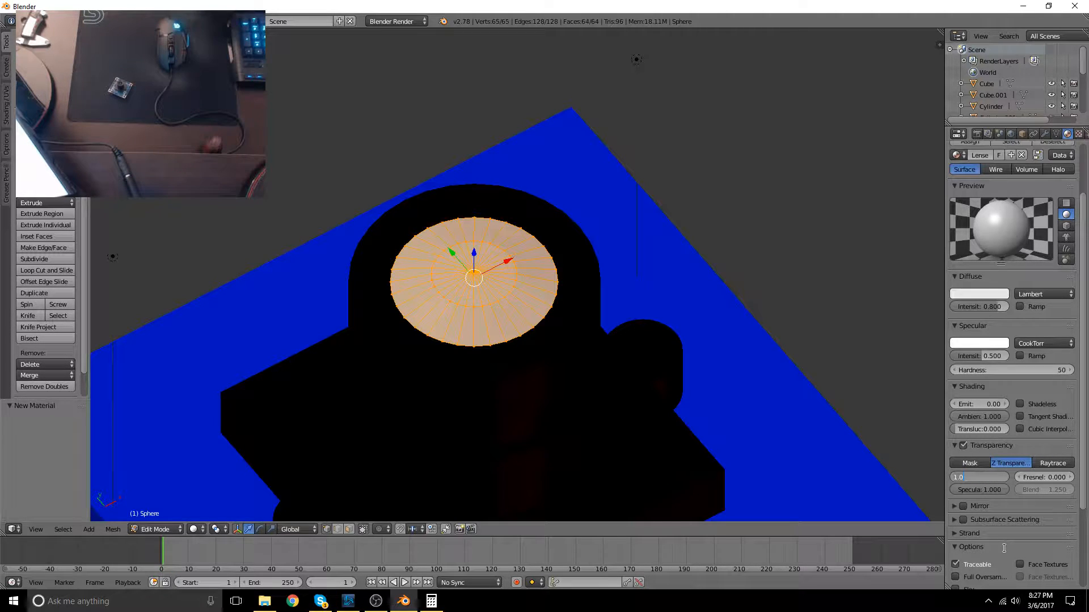
key("BackSpace")
key("BackSpace")
key("BackSpace")
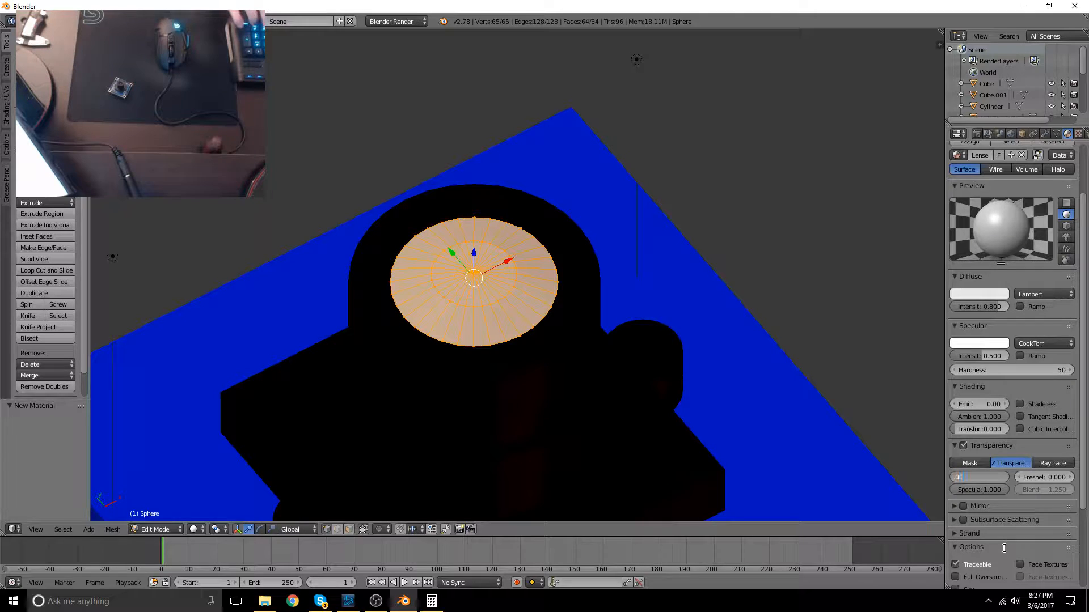
type("0.01")
key("Return")
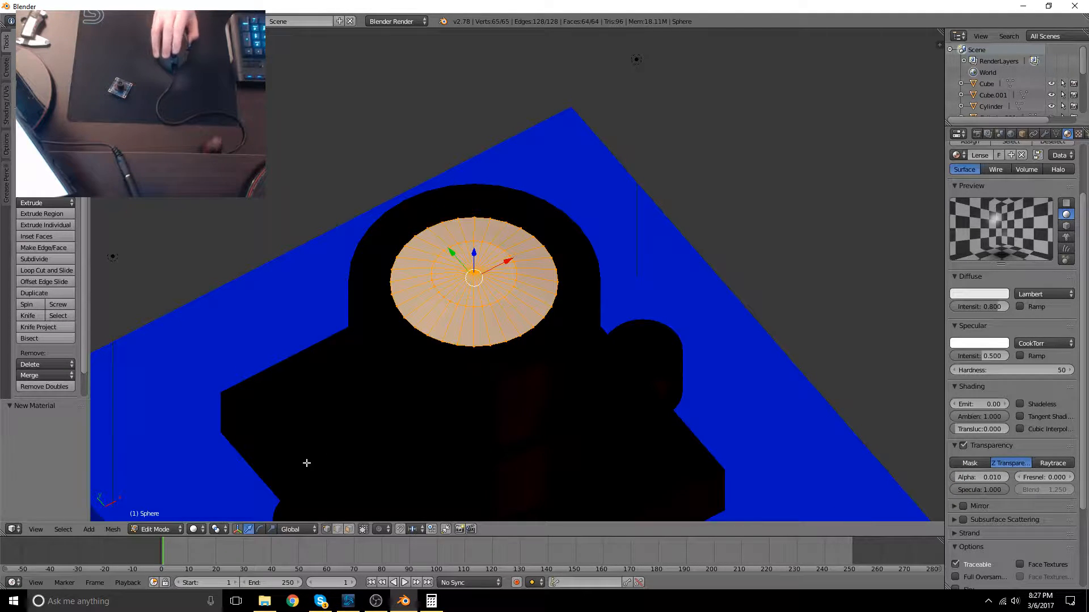
Switch the viewport to Material shading and return the lens cap to Object Mode
left_click(196, 529)
left_click(219, 466)
mouse_move(527, 391)
middle_mouse_down()
mouse_move(553, 348)
mouse_move(523, 360)
middle_mouse_up()
key("Tab")
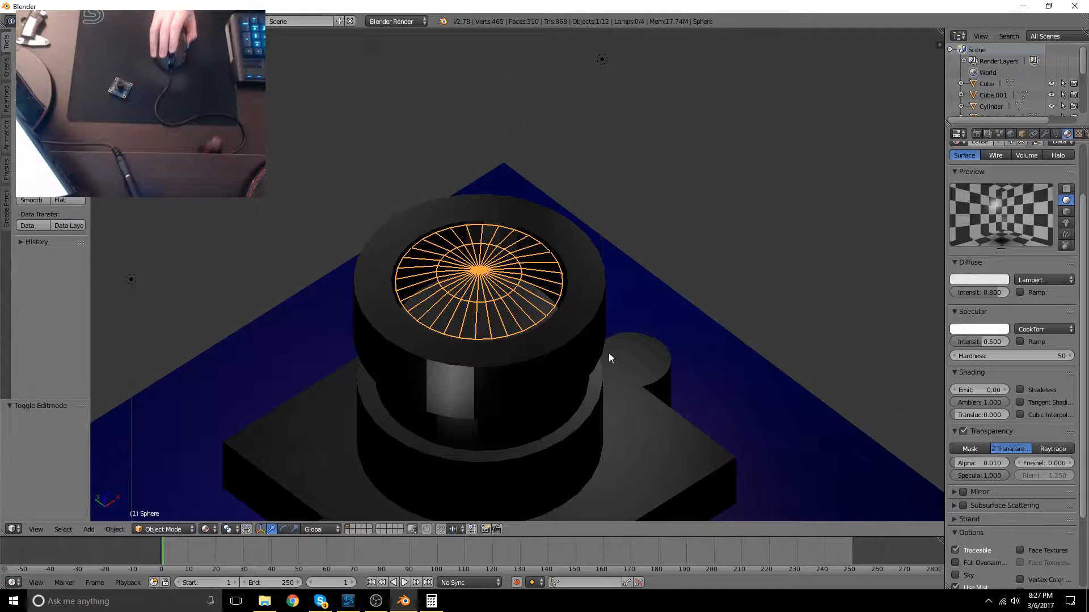
Select the top cylinder to inspect the lens cap without its highlight, and reselect the cap
right_click(527, 382)
key("Tab")
key("Tab")
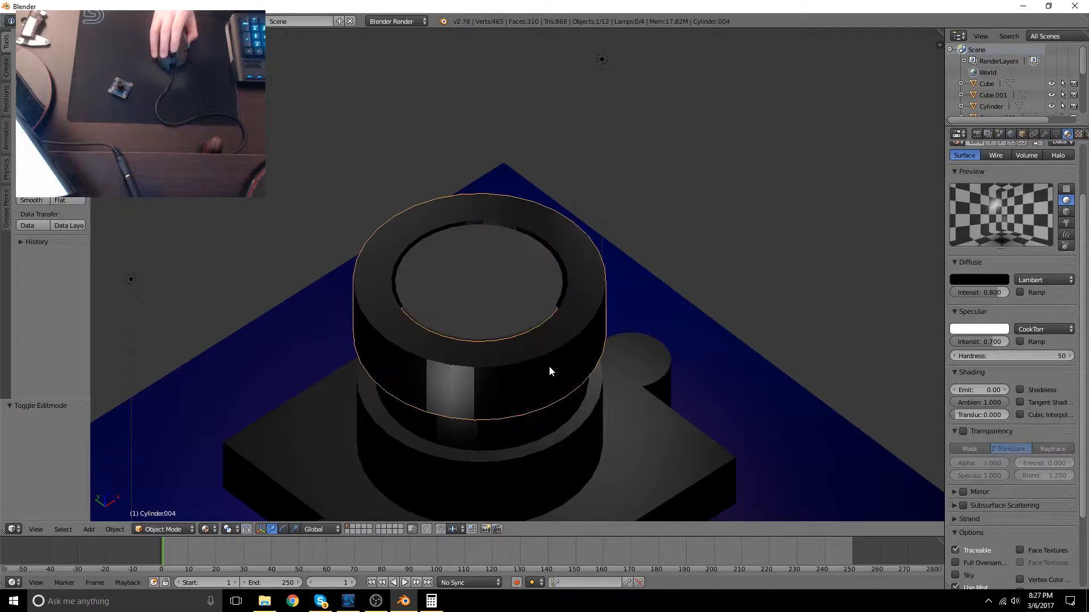
middle_click_drag(648, 408, 558, 406)
right_click(494, 263)
middle_click_drag(494, 264, 627, 389)
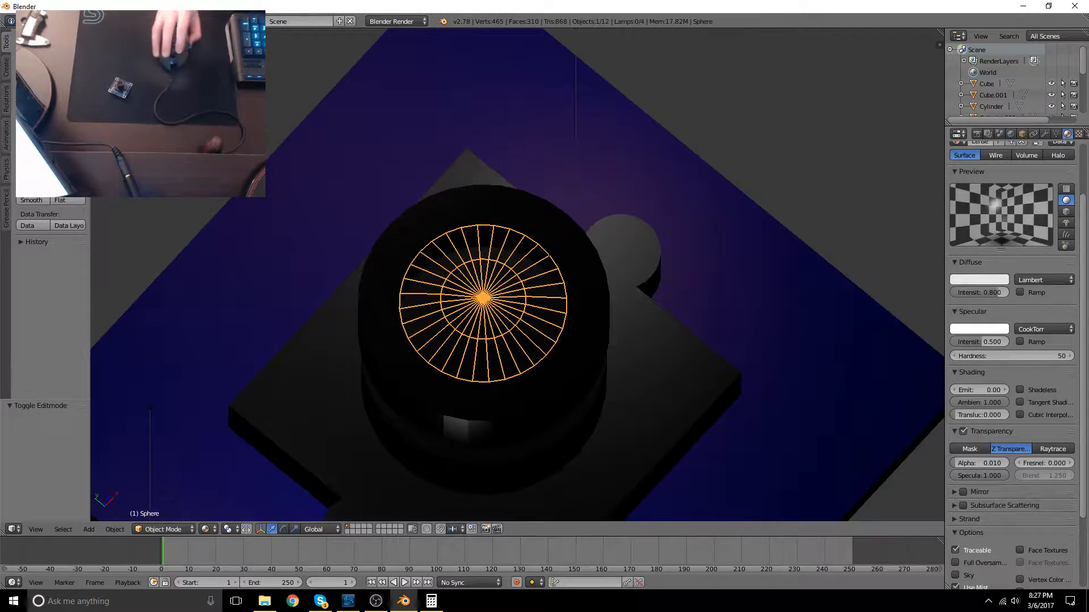
Switch the viewport to Texture shading and view the lens cap from an angle
left_click(207, 529)
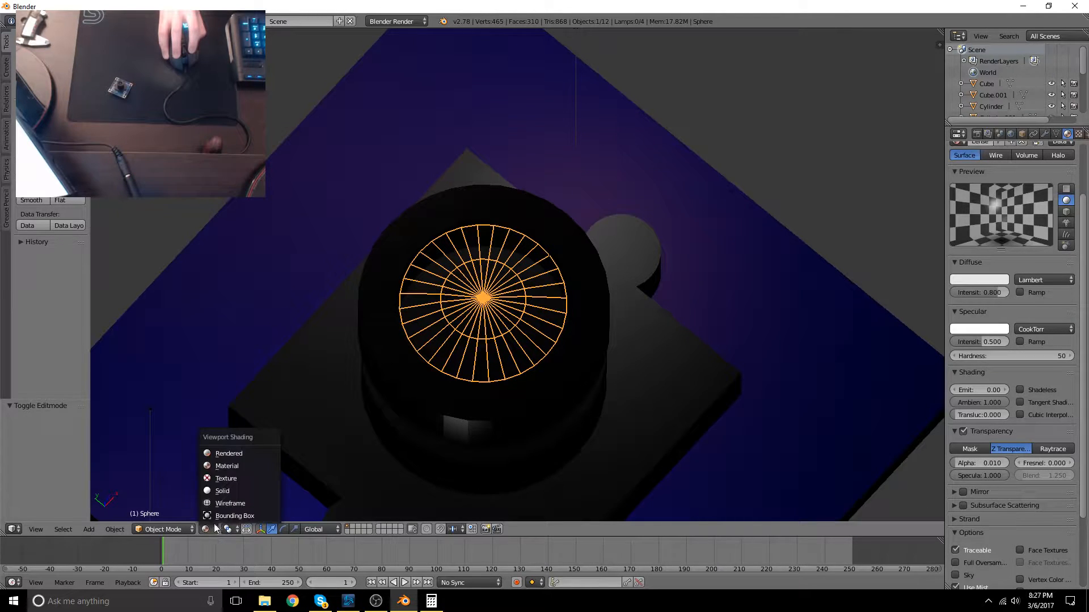
left_click(233, 463)
middle_click_drag(468, 406, 265, 473)
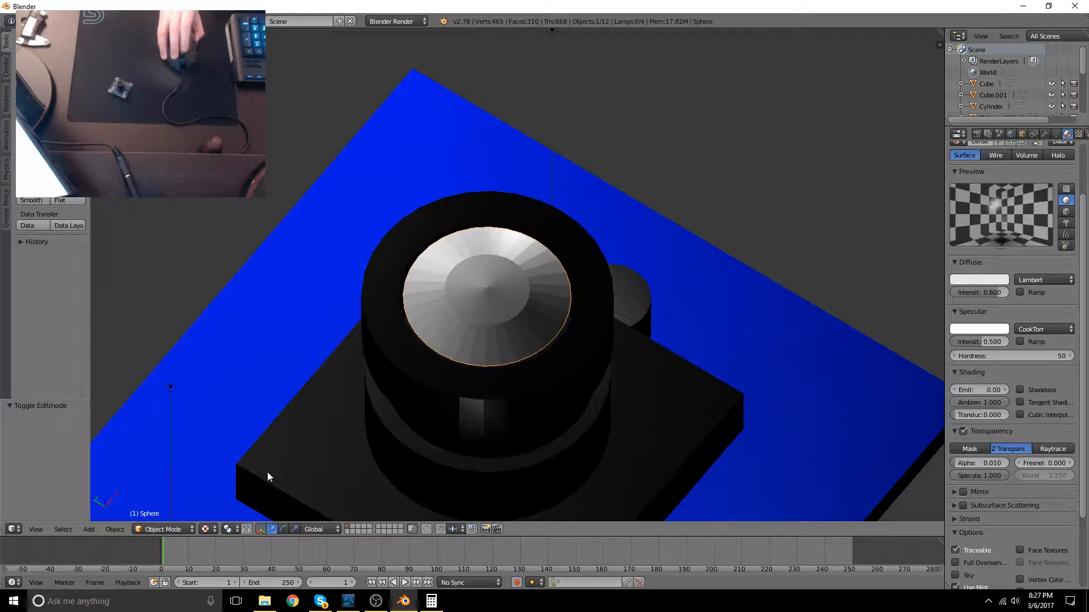
Switch the viewport to Rendered shading and examine the transparent lens cap in its recess from several low angles
left_click(207, 530)
left_click(231, 453)
mouse_move(318, 445)
middle_mouse_down()
mouse_move(469, 410)
mouse_move(457, 363)
middle_mouse_up()
middle_click_drag(570, 386, 578, 329)
scroll(532, 336, "up", 3)
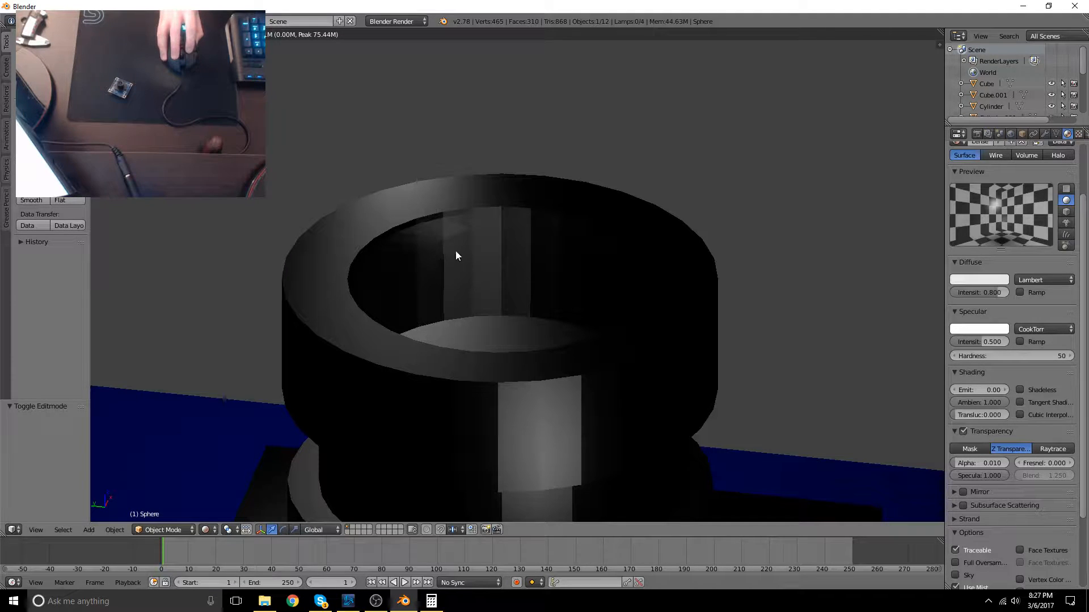
middle_click_drag(476, 248, 498, 264)
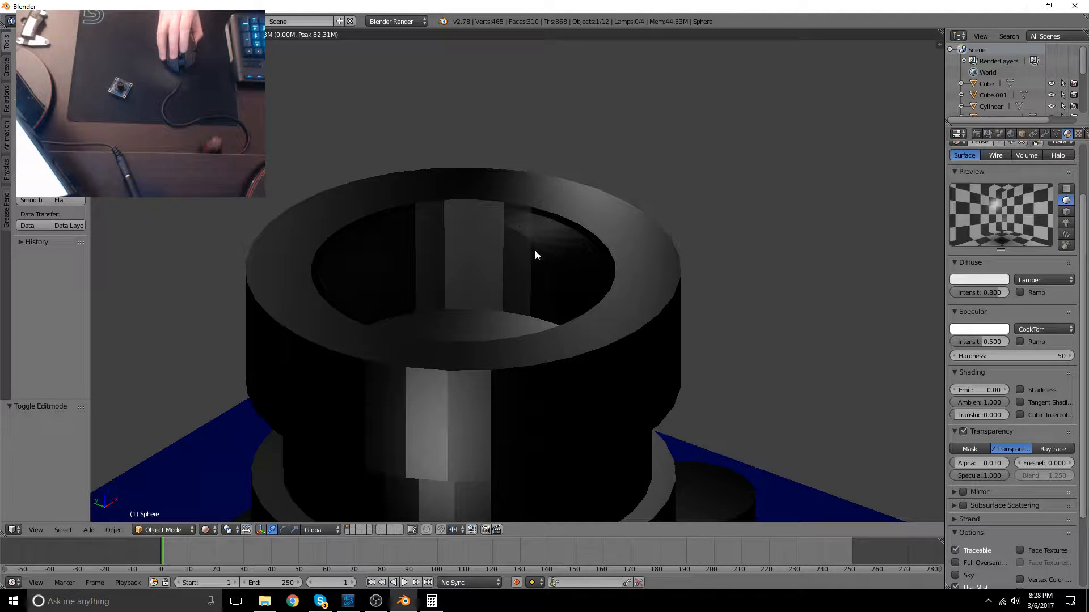
Switch the viewport to Material shading and view the lens cap from above, ending in Object Mode
left_click(206, 530)
left_click(234, 468)
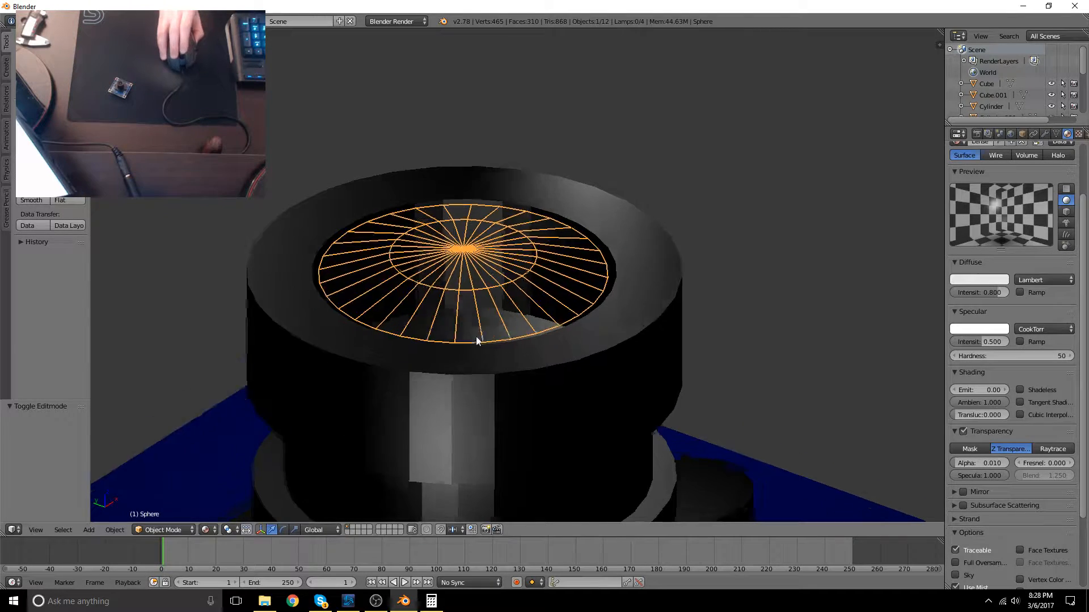
middle_click_drag(473, 335, 492, 353)
key("Tab")
key("Tab")
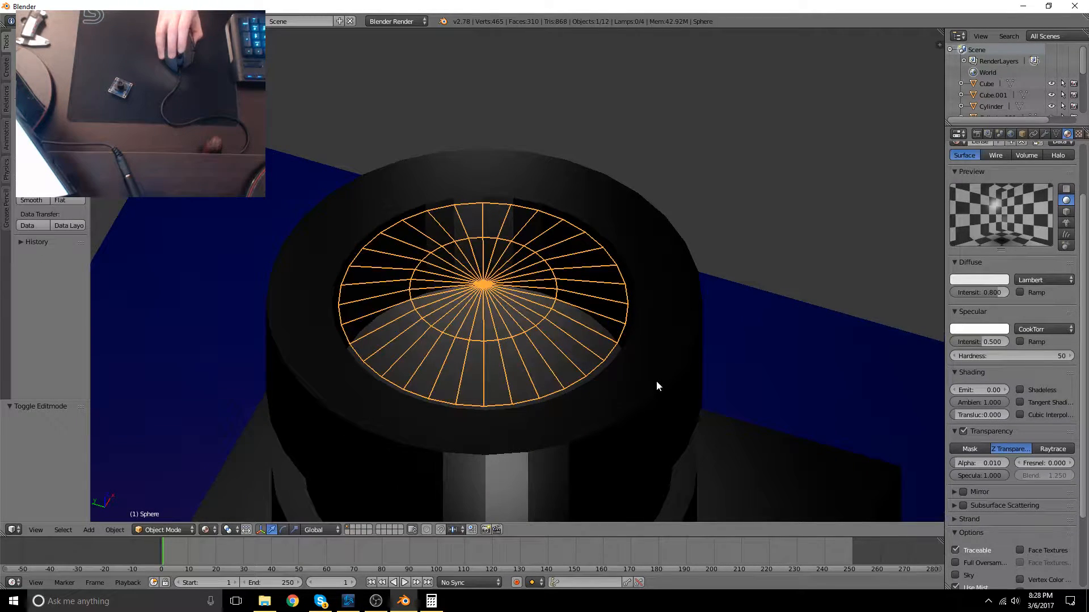
Apply smooth shading to the lens cap and keep the cap selected
right_click(689, 383)
right_click(565, 332)
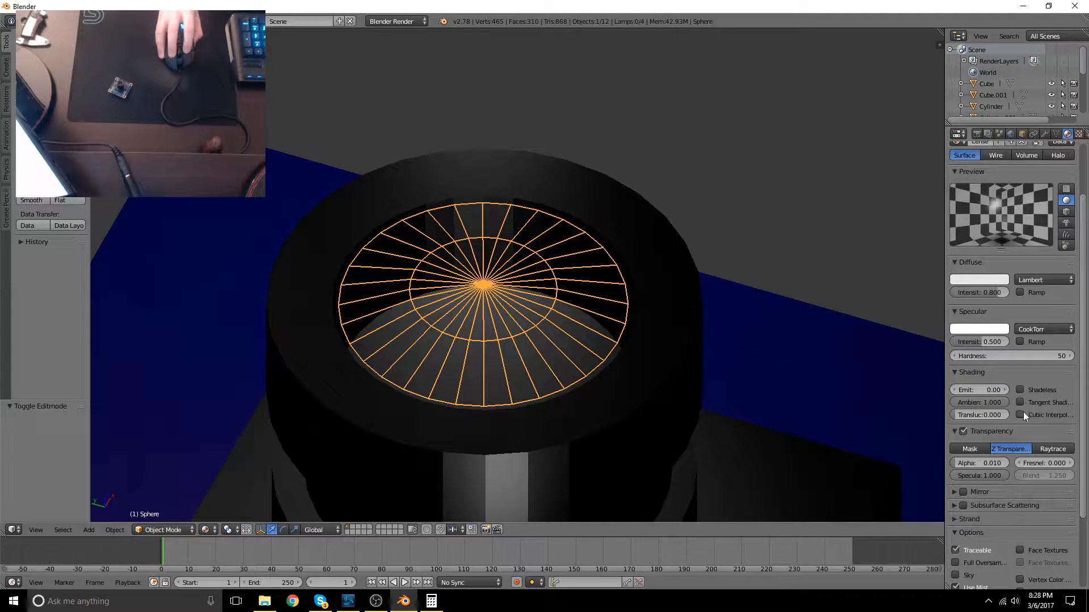
left_click(32, 201)
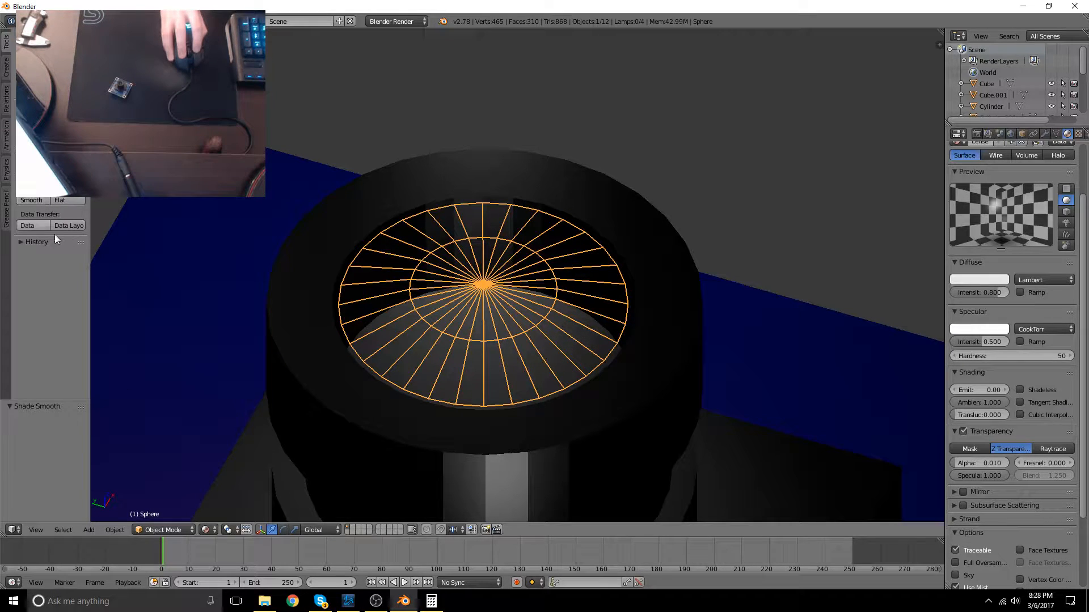
right_click(516, 423)
right_click(504, 332)
Preview the smooth-shaded lens cap in Rendered shading and examine the recess up close from different angles
left_click(211, 530)
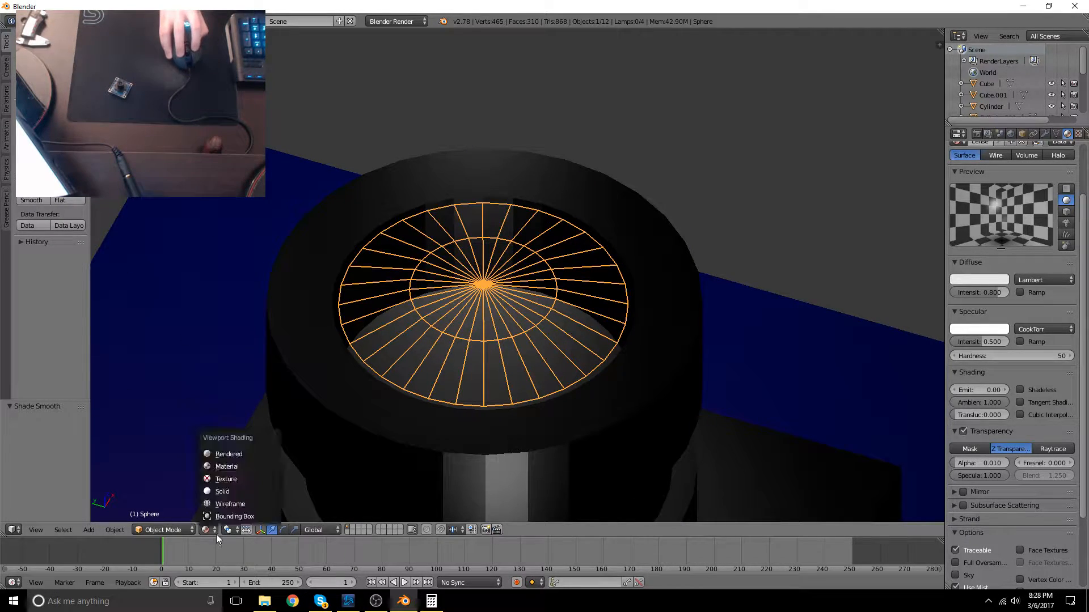
left_click(232, 453)
middle_click_drag(528, 332, 520, 306)
scroll(521, 306, "up", 2)
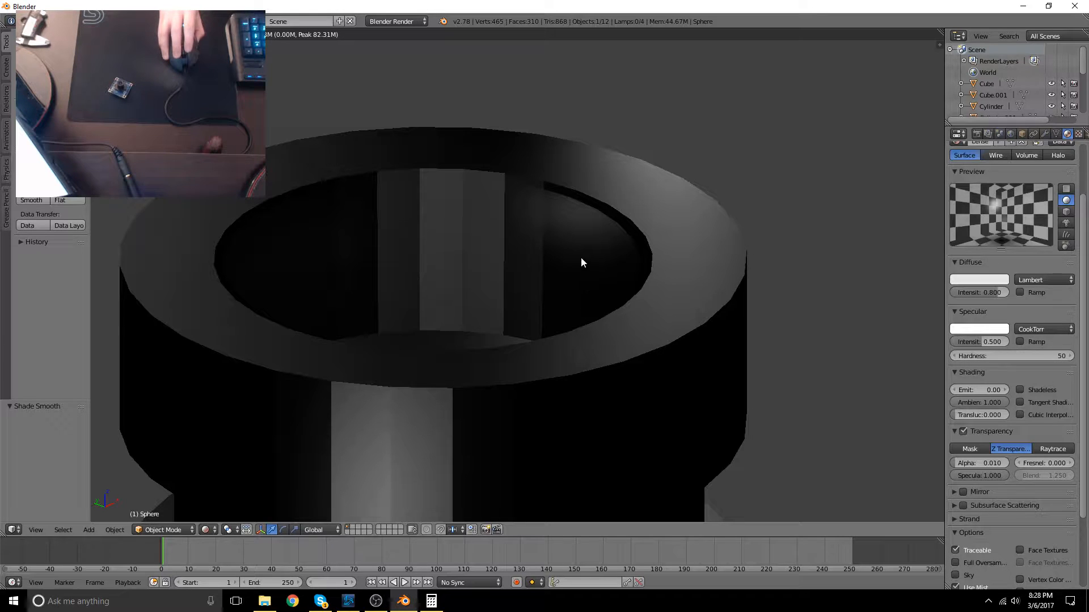
middle_click_drag(538, 306, 600, 260)
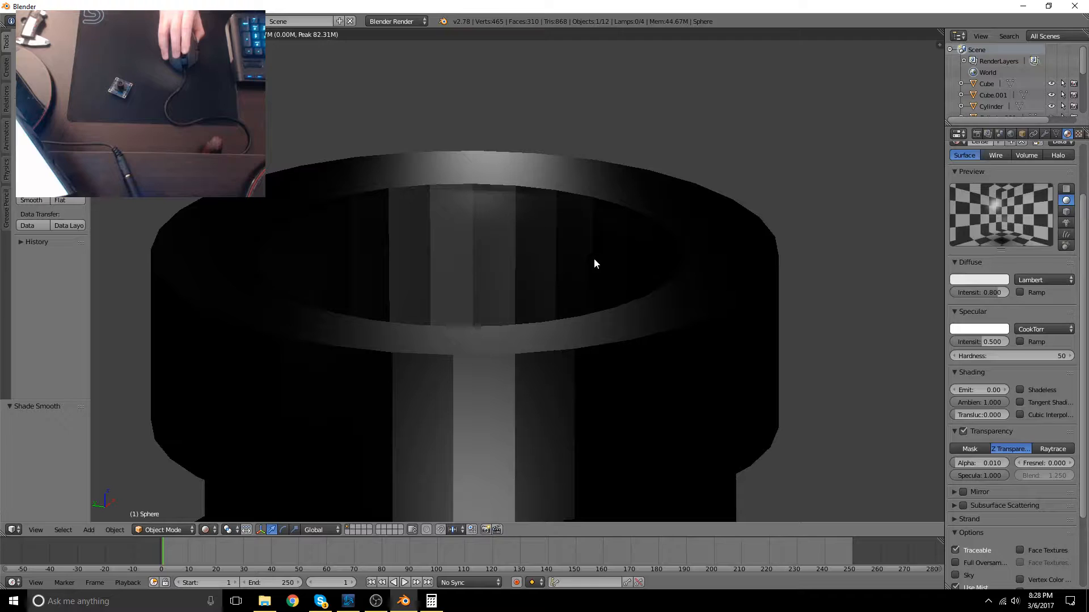
Return the viewport to Material shading and show the whole camera module from an angle
left_click(206, 529)
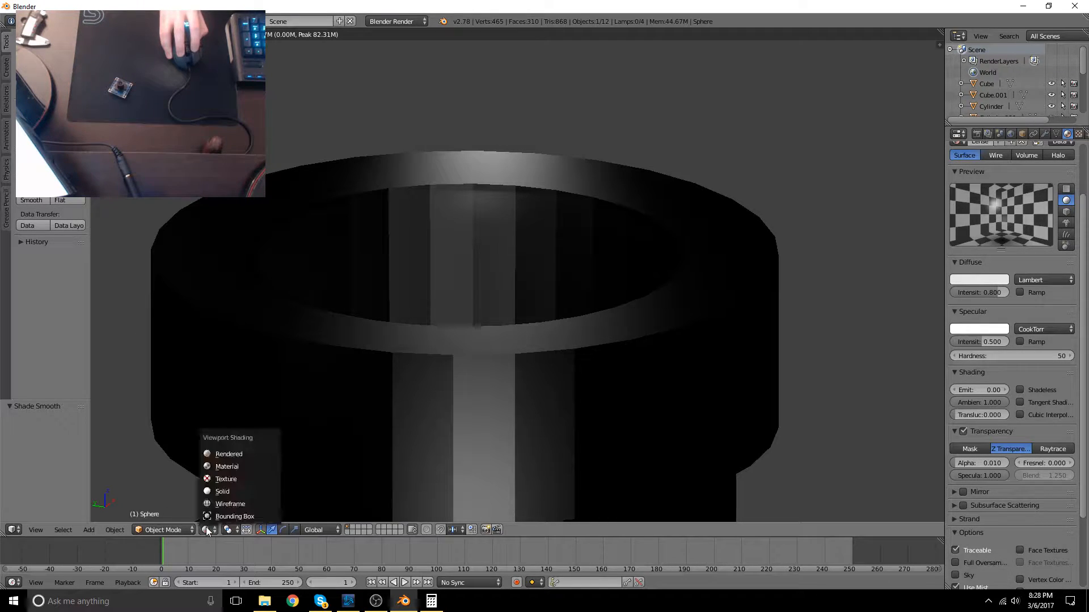
left_click(235, 468)
scroll(523, 367, "down", 6)
mouse_move(523, 367)
middle_mouse_down()
mouse_move(540, 351)
mouse_move(574, 389)
mouse_move(513, 393)
mouse_move(608, 322)
mouse_move(556, 347)
mouse_move(378, 376)
mouse_move(392, 416)
mouse_move(542, 376)
mouse_move(575, 322)
mouse_move(680, 225)
mouse_move(525, 377)
mouse_move(443, 387)
mouse_move(591, 350)
middle_mouse_up()
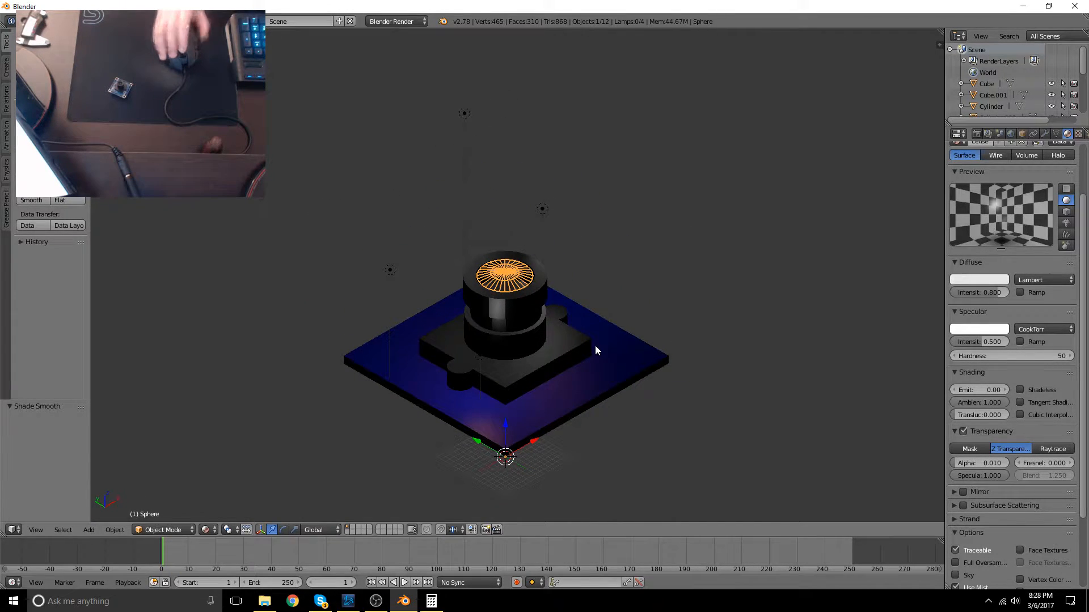